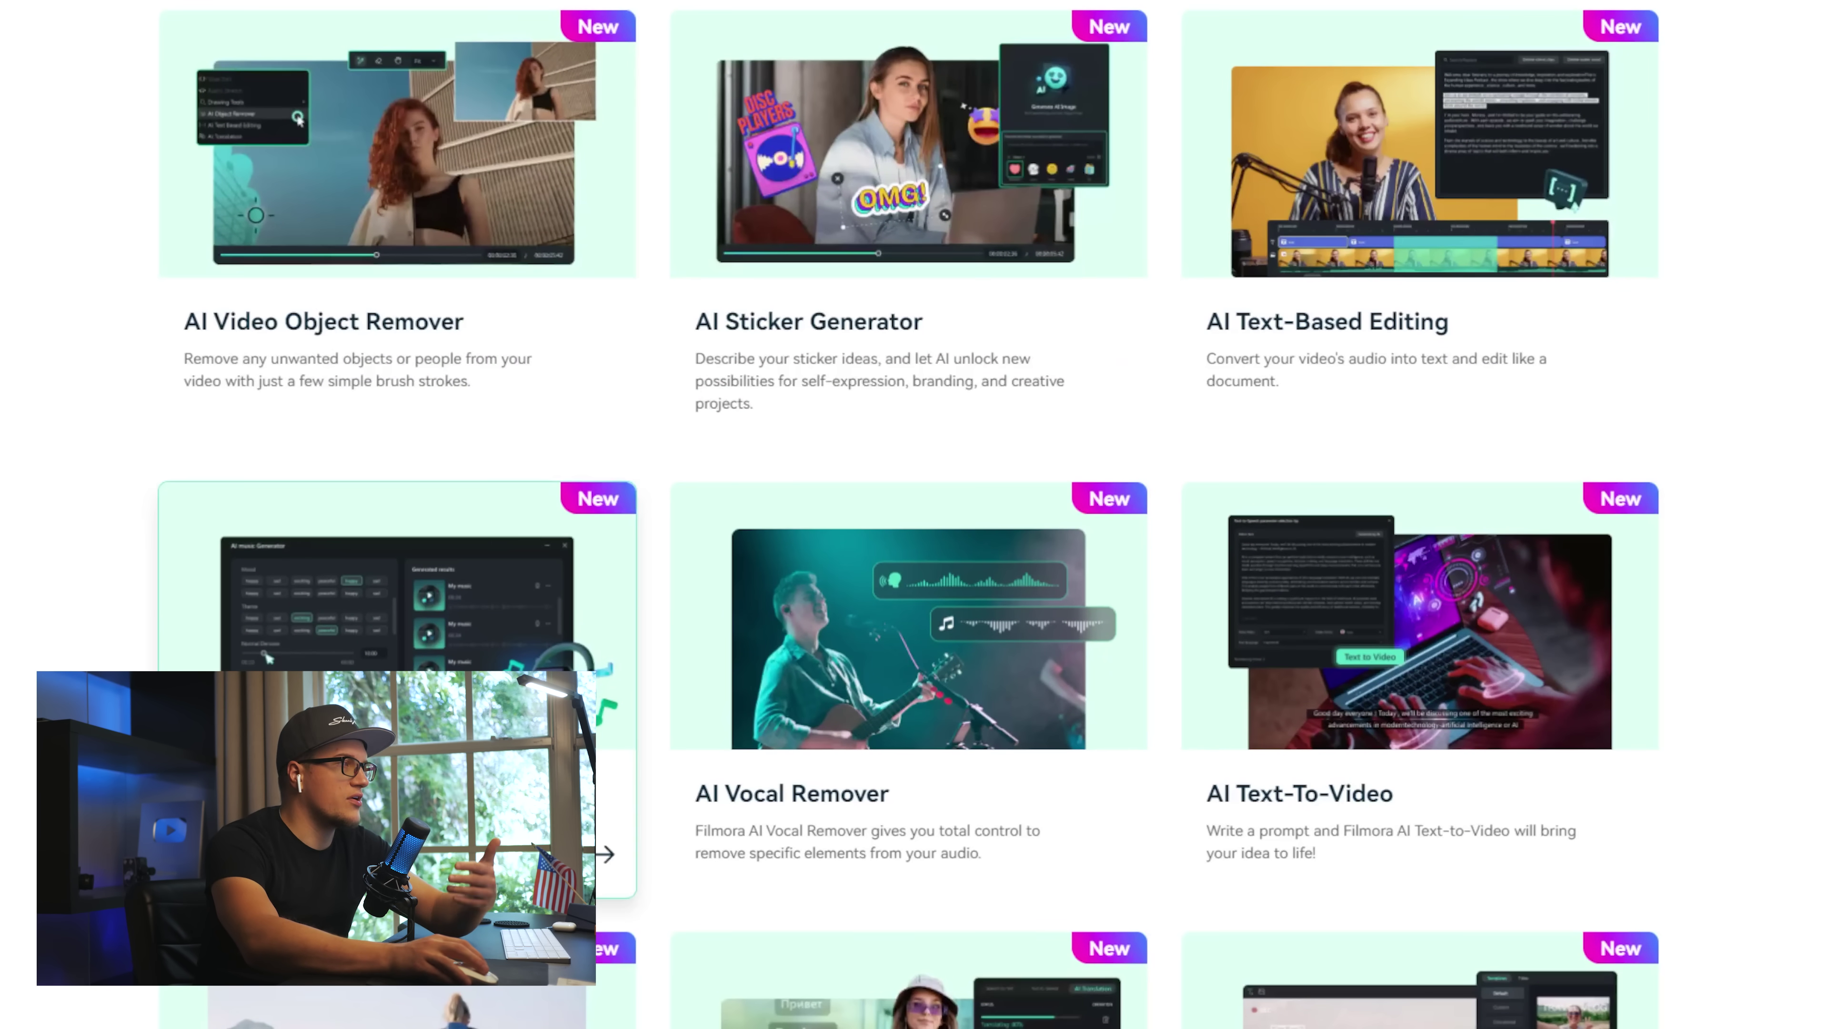
Scroll down the Filmora features page and start the free Filmora download
scroll(576, 655, "down", 3)
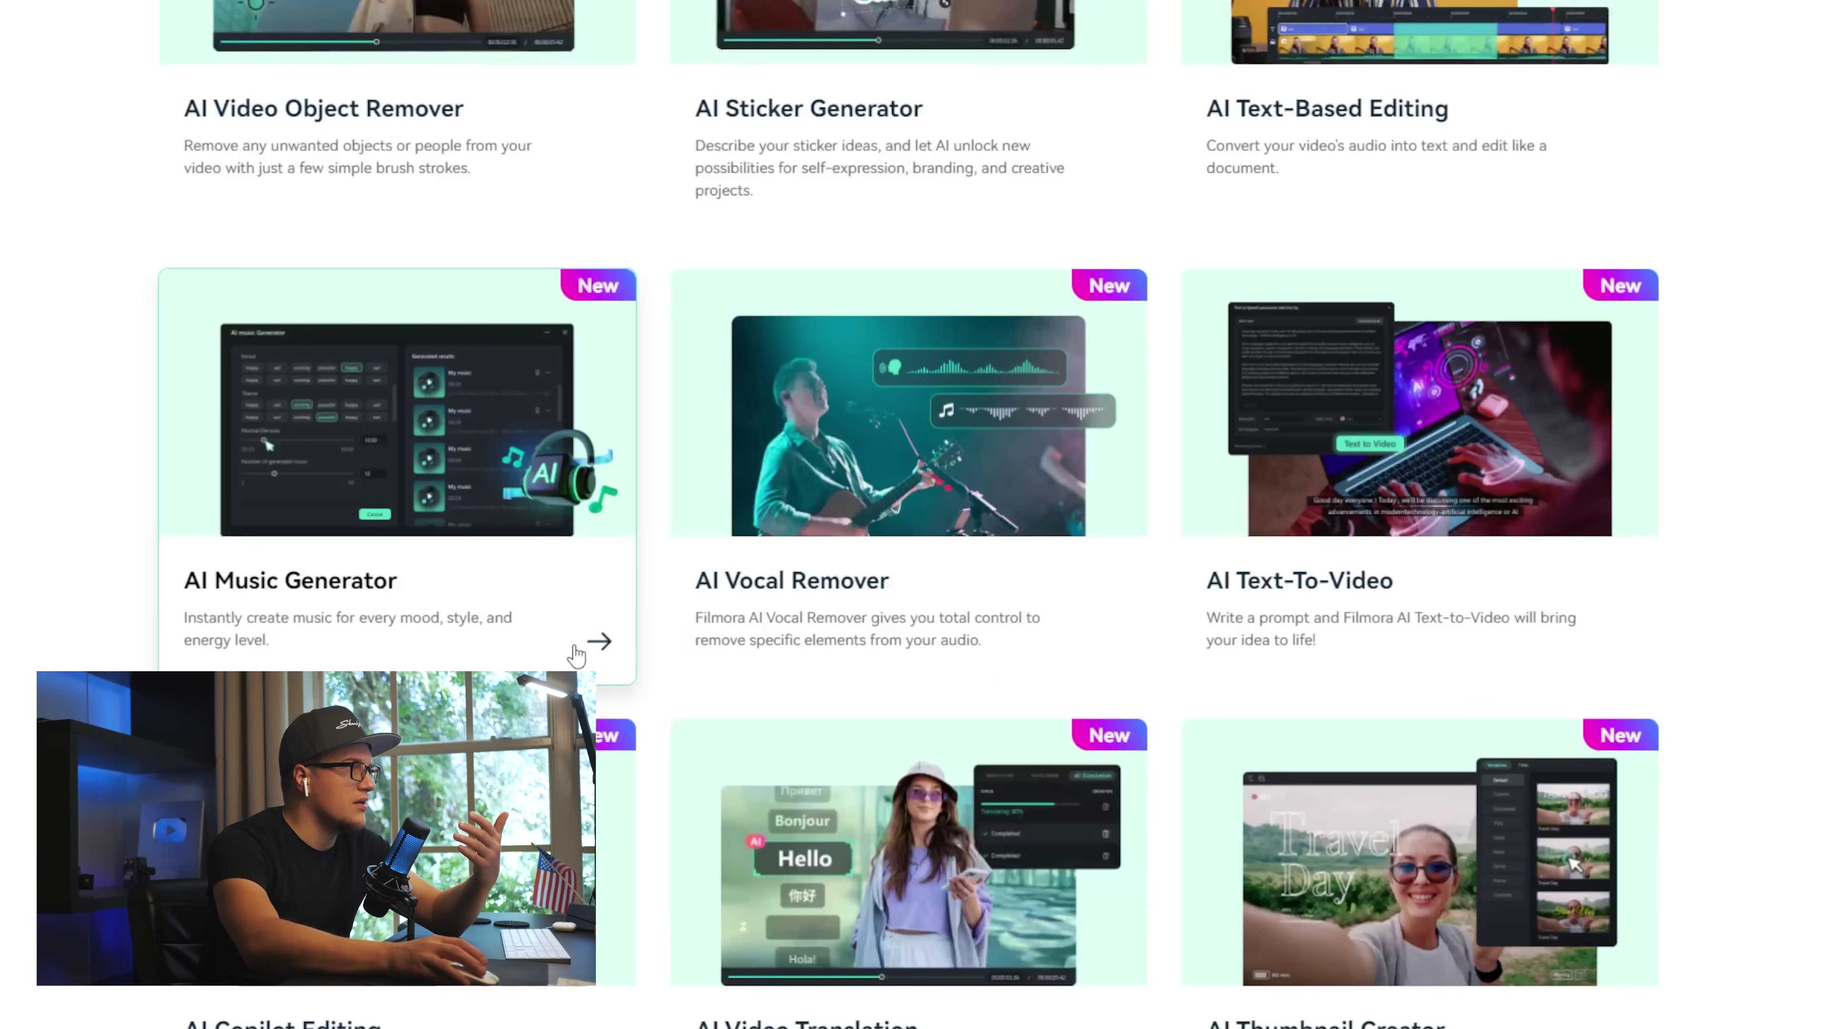
scroll(576, 656, "down", 2)
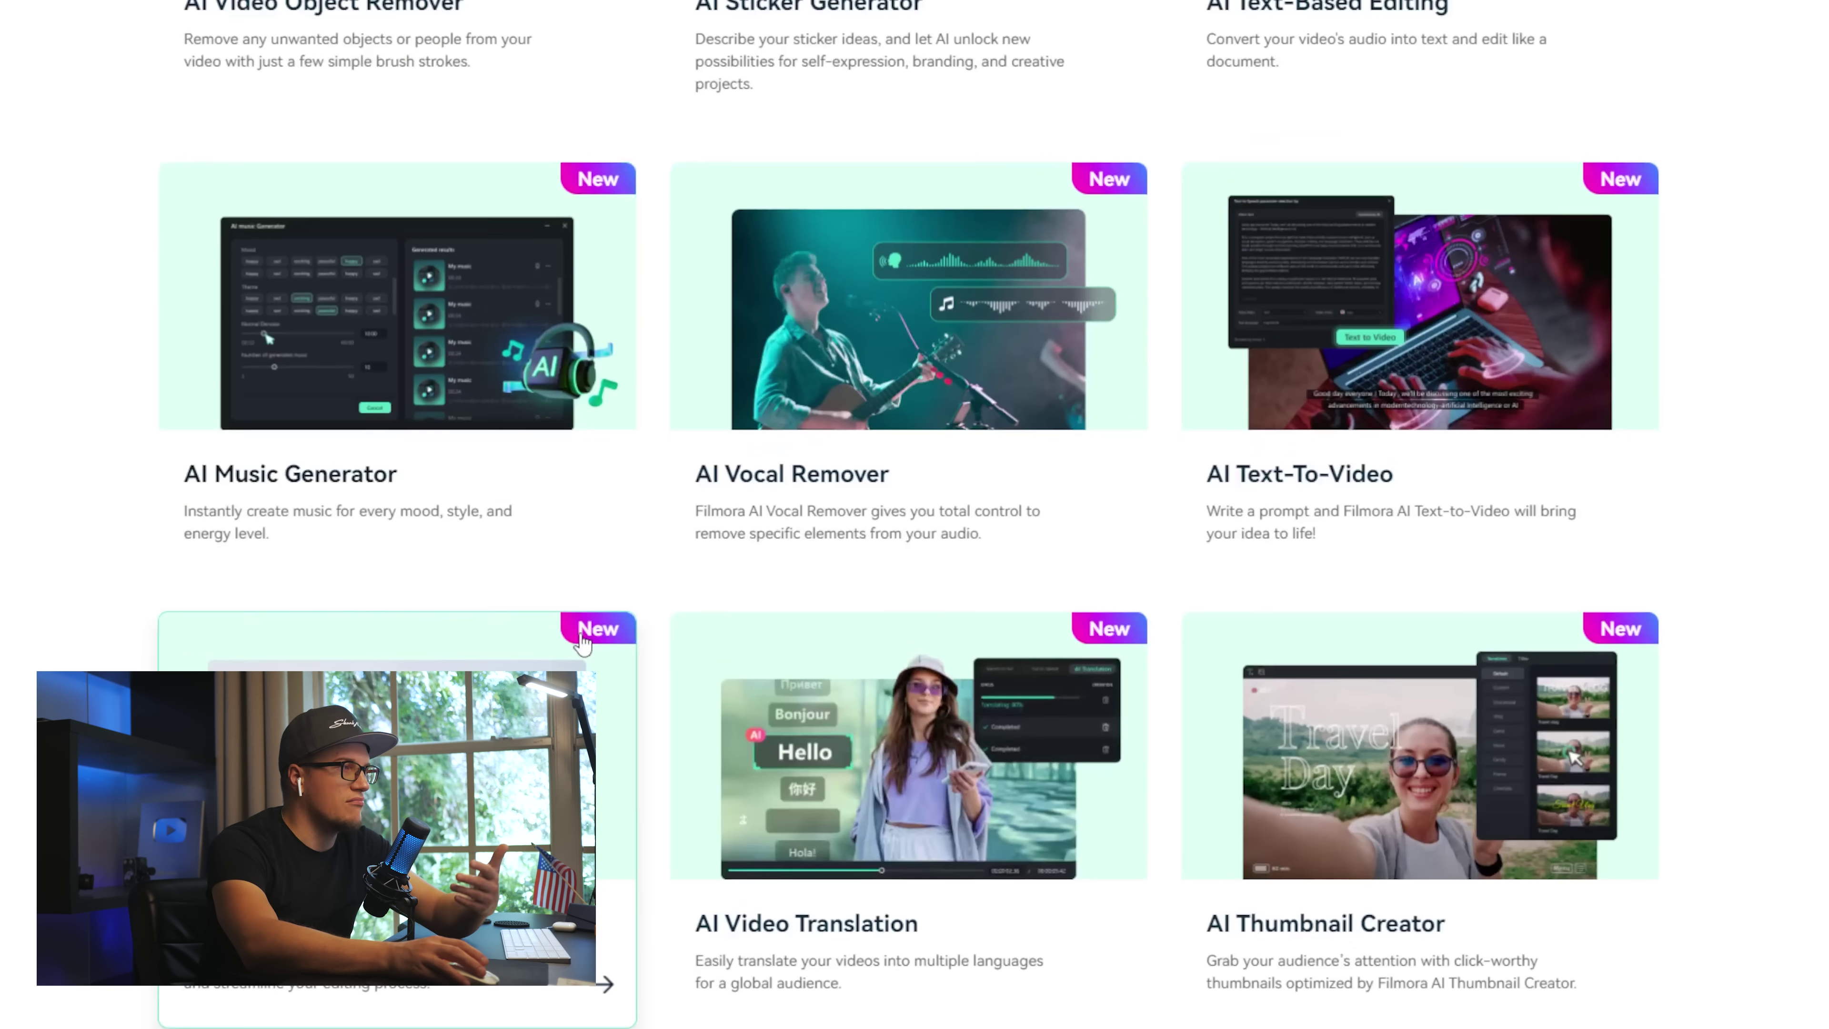
scroll(584, 644, "down", 3)
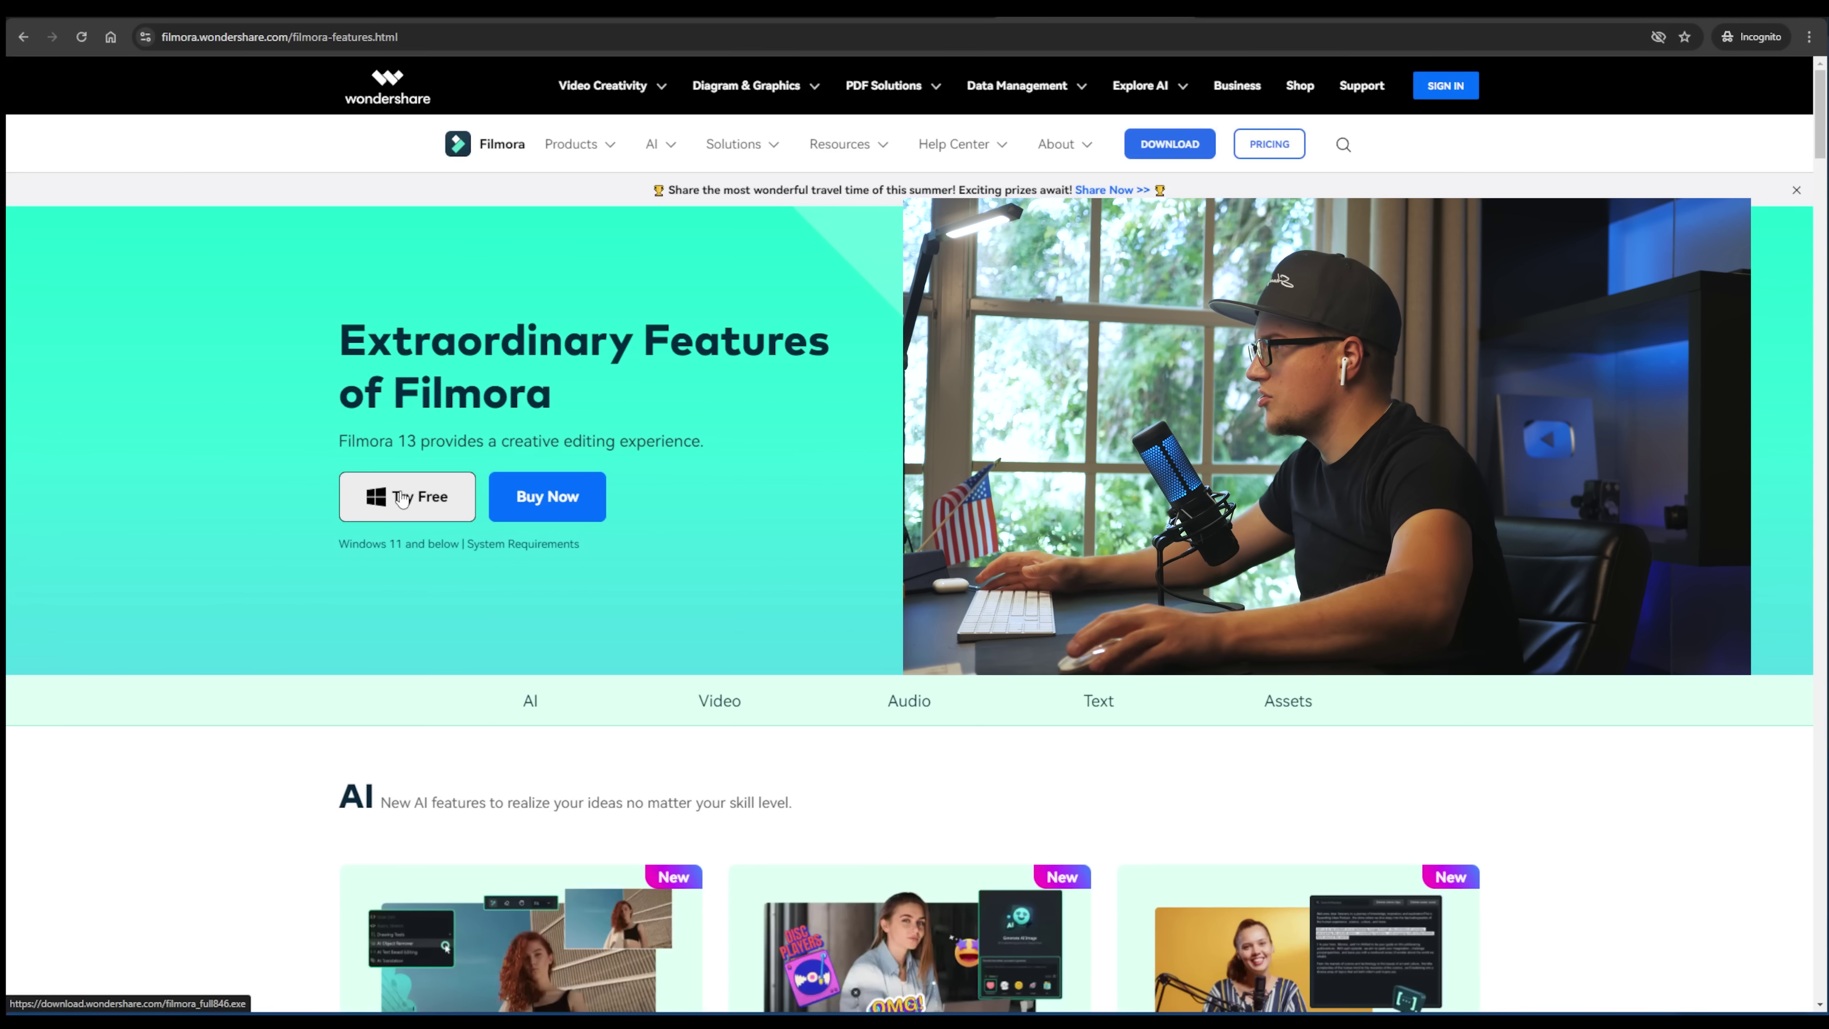
left_click(403, 496)
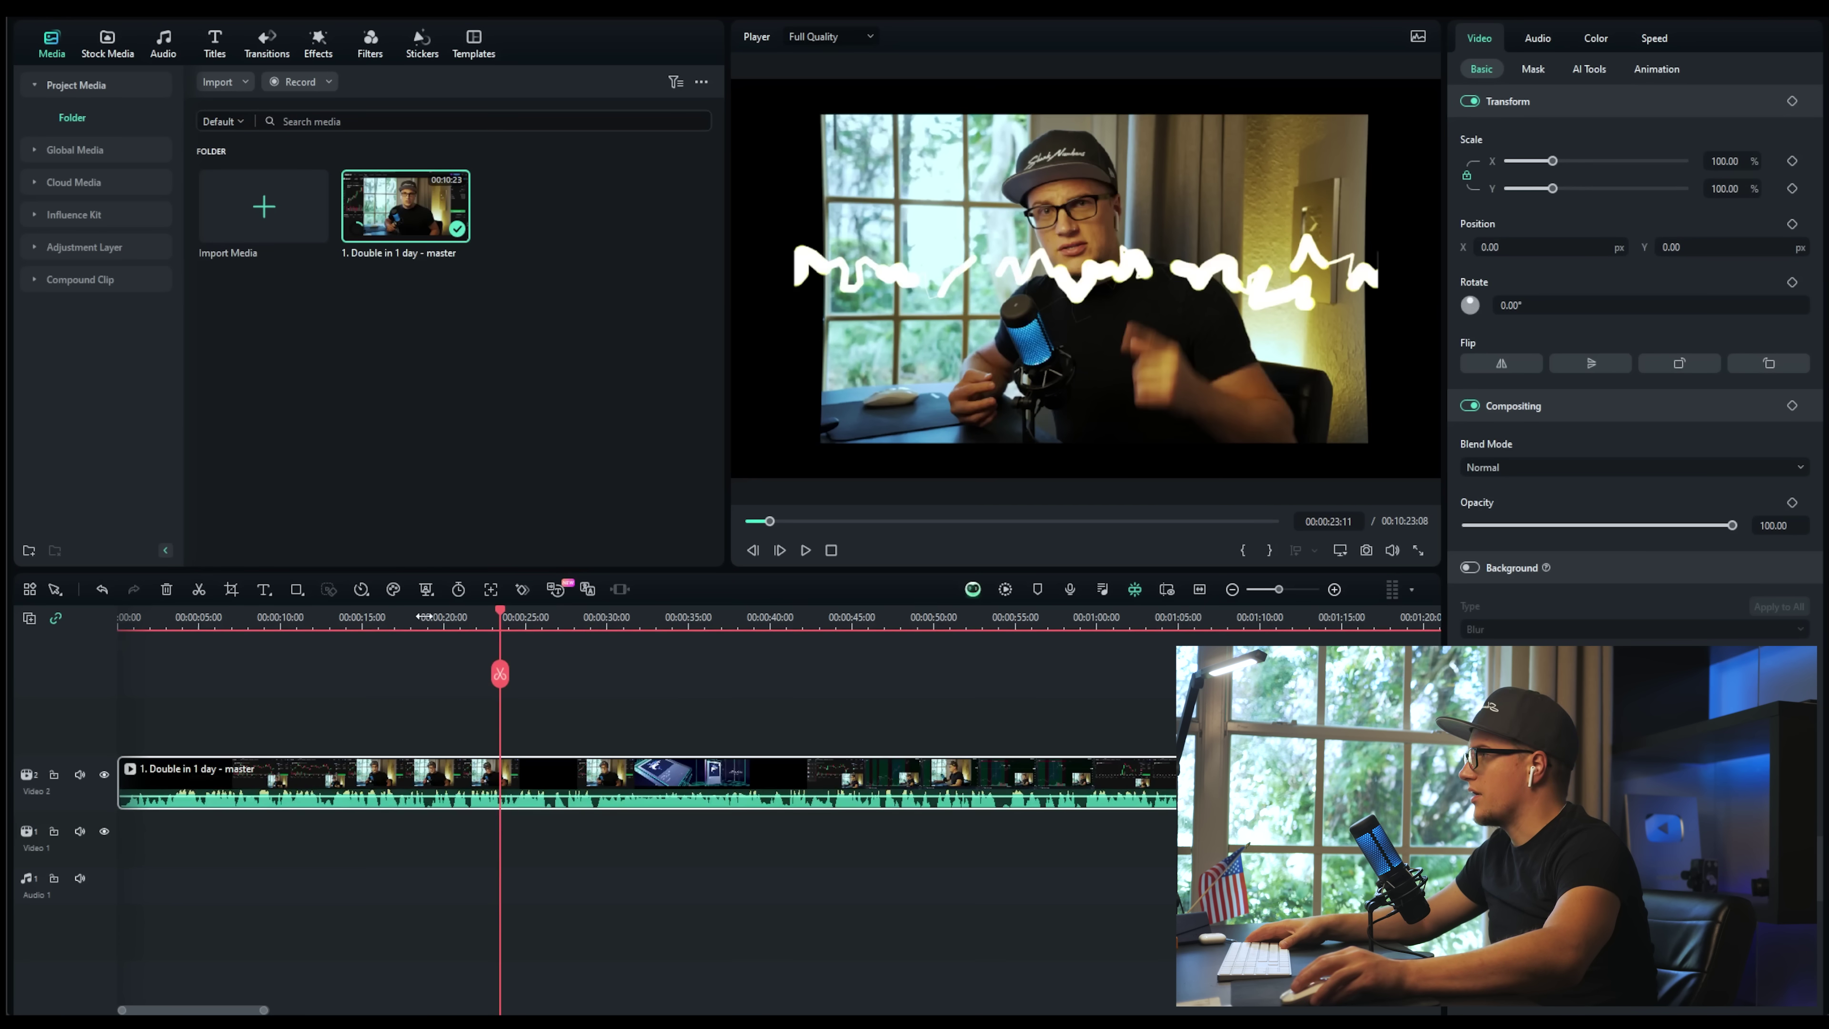
Pause the trading clip and scrub it back to about 22 seconds
key("space")
scroll(270, 614, "down", 2)
scroll(270, 614, "down", 1)
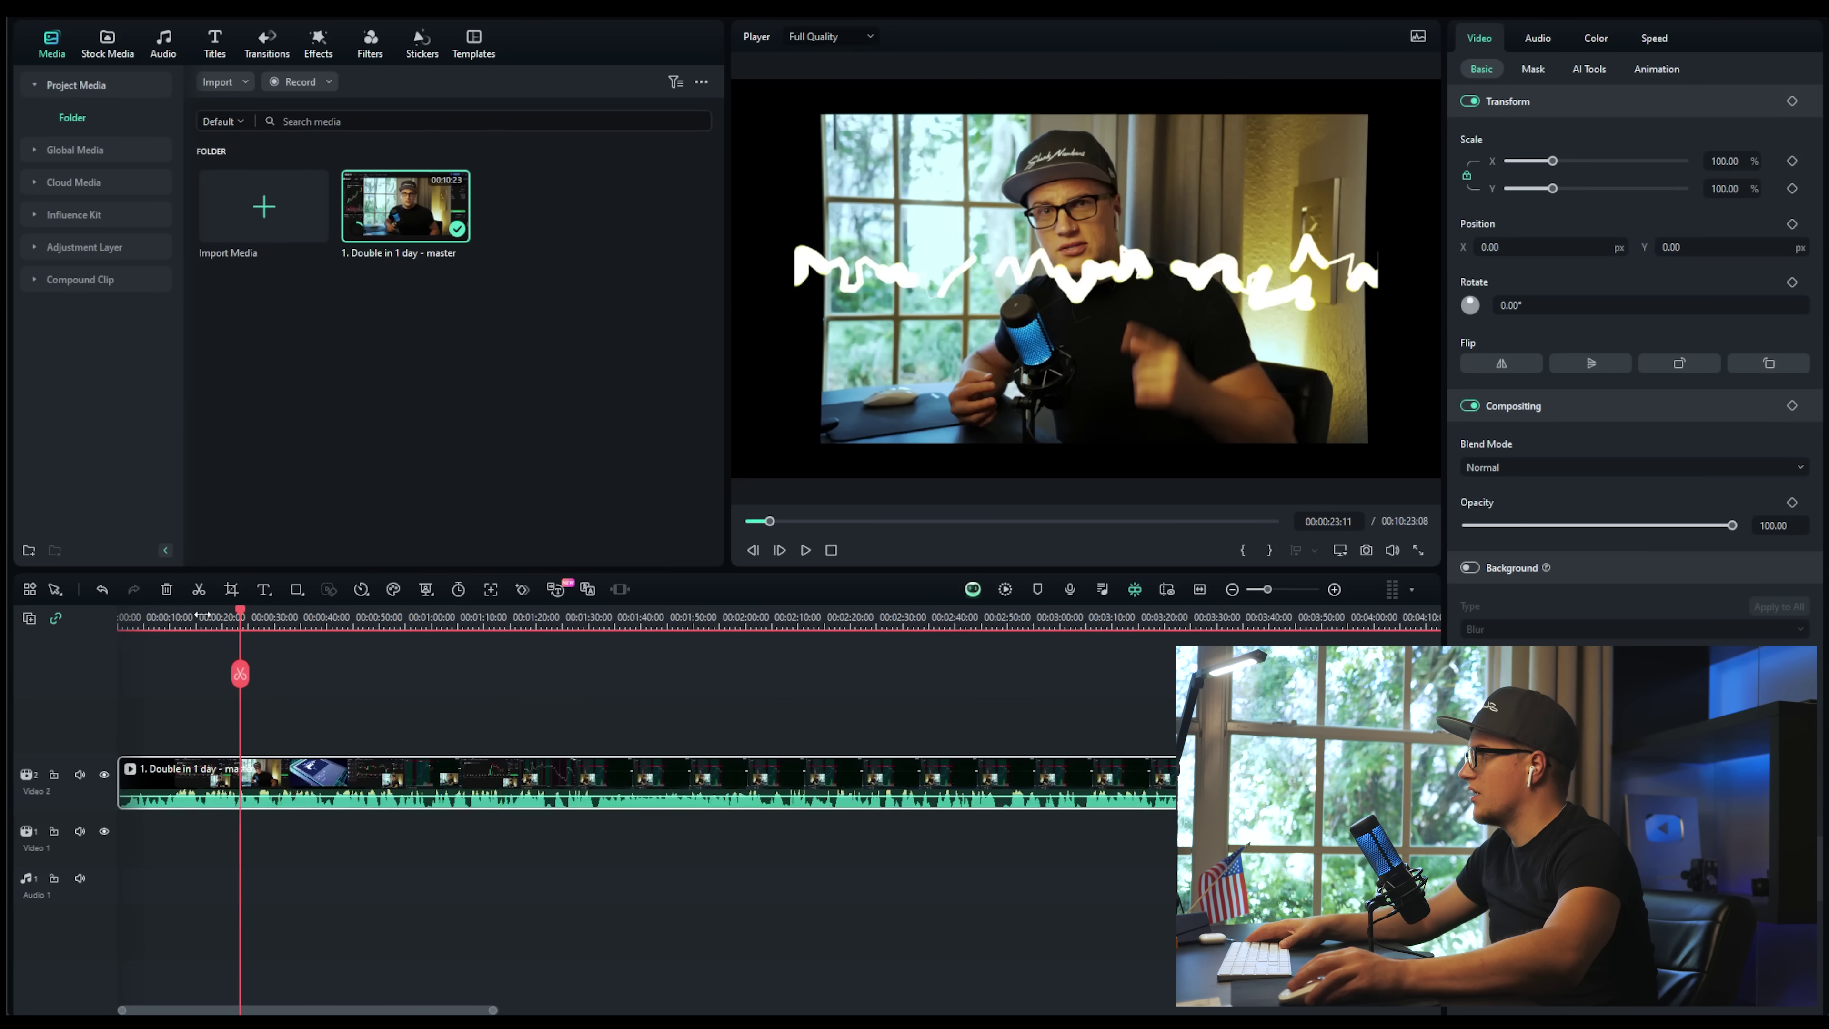
scroll(295, 619, "up", 1)
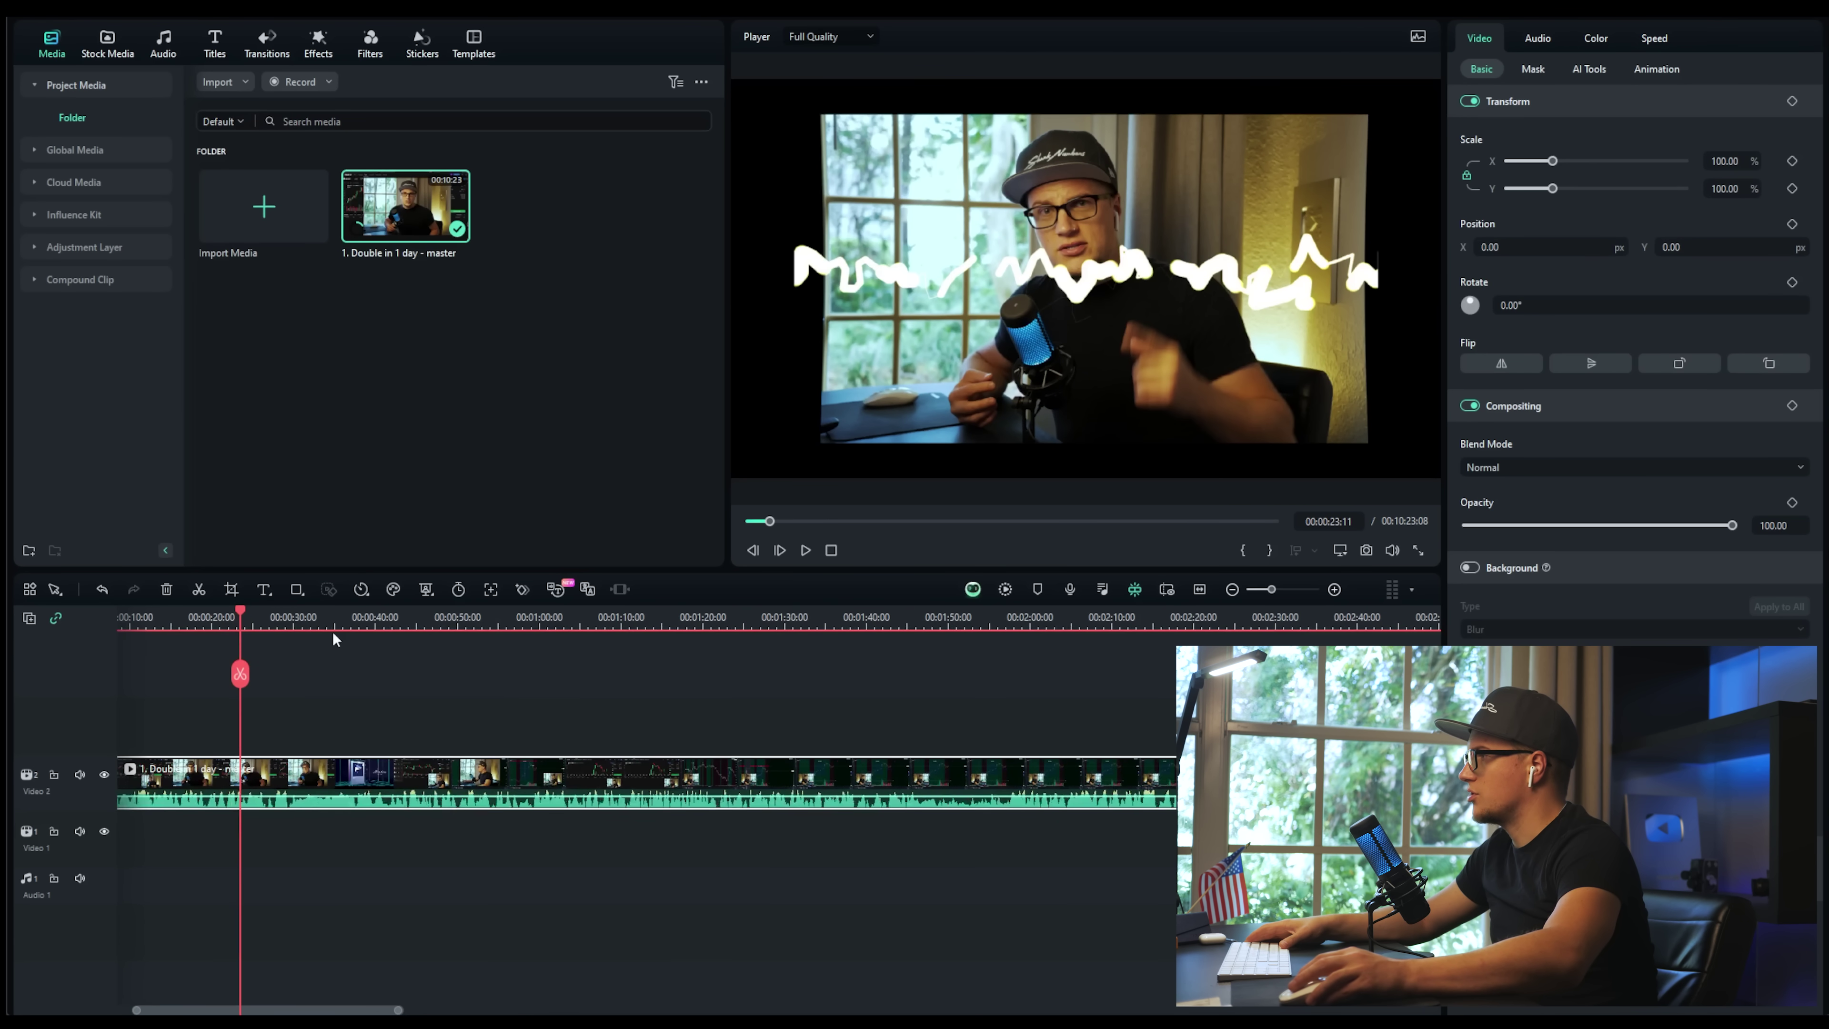
left_click_drag(245, 620, 306, 613)
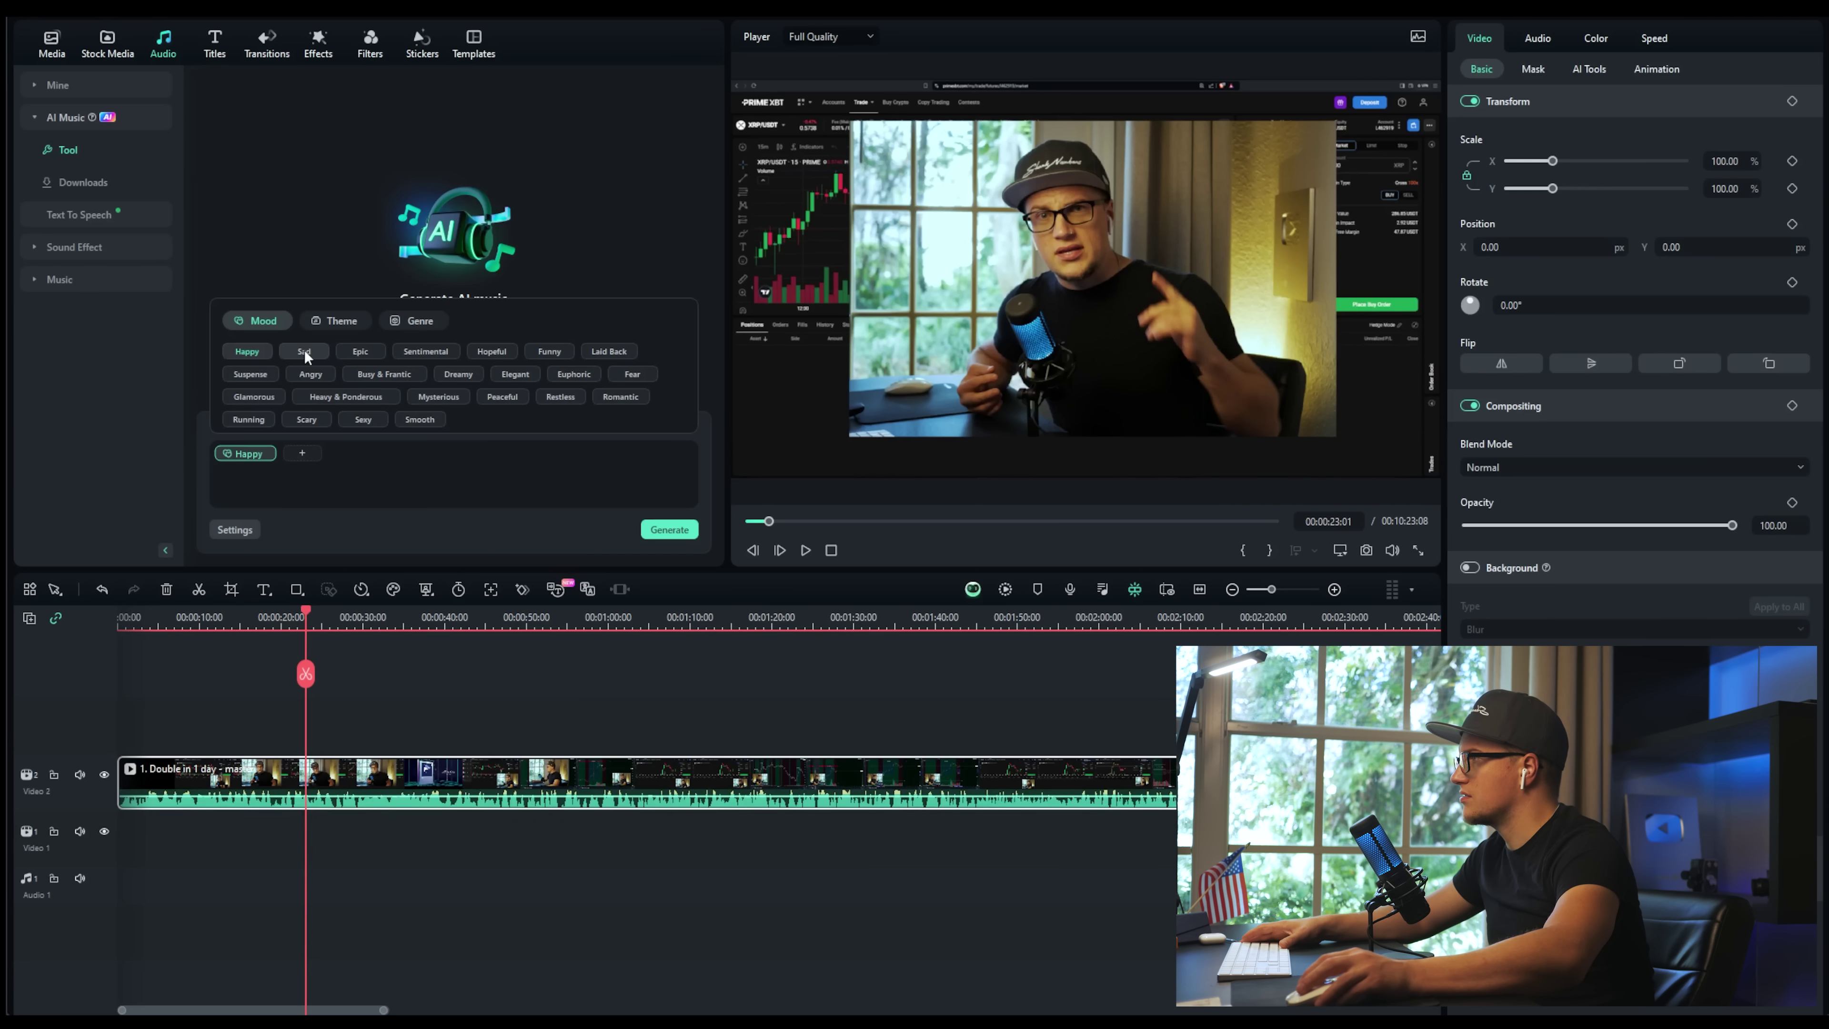
Generate AI music with Epic mood and Gaming genre, then preview the first Epic_Gaming track
left_click(359, 351)
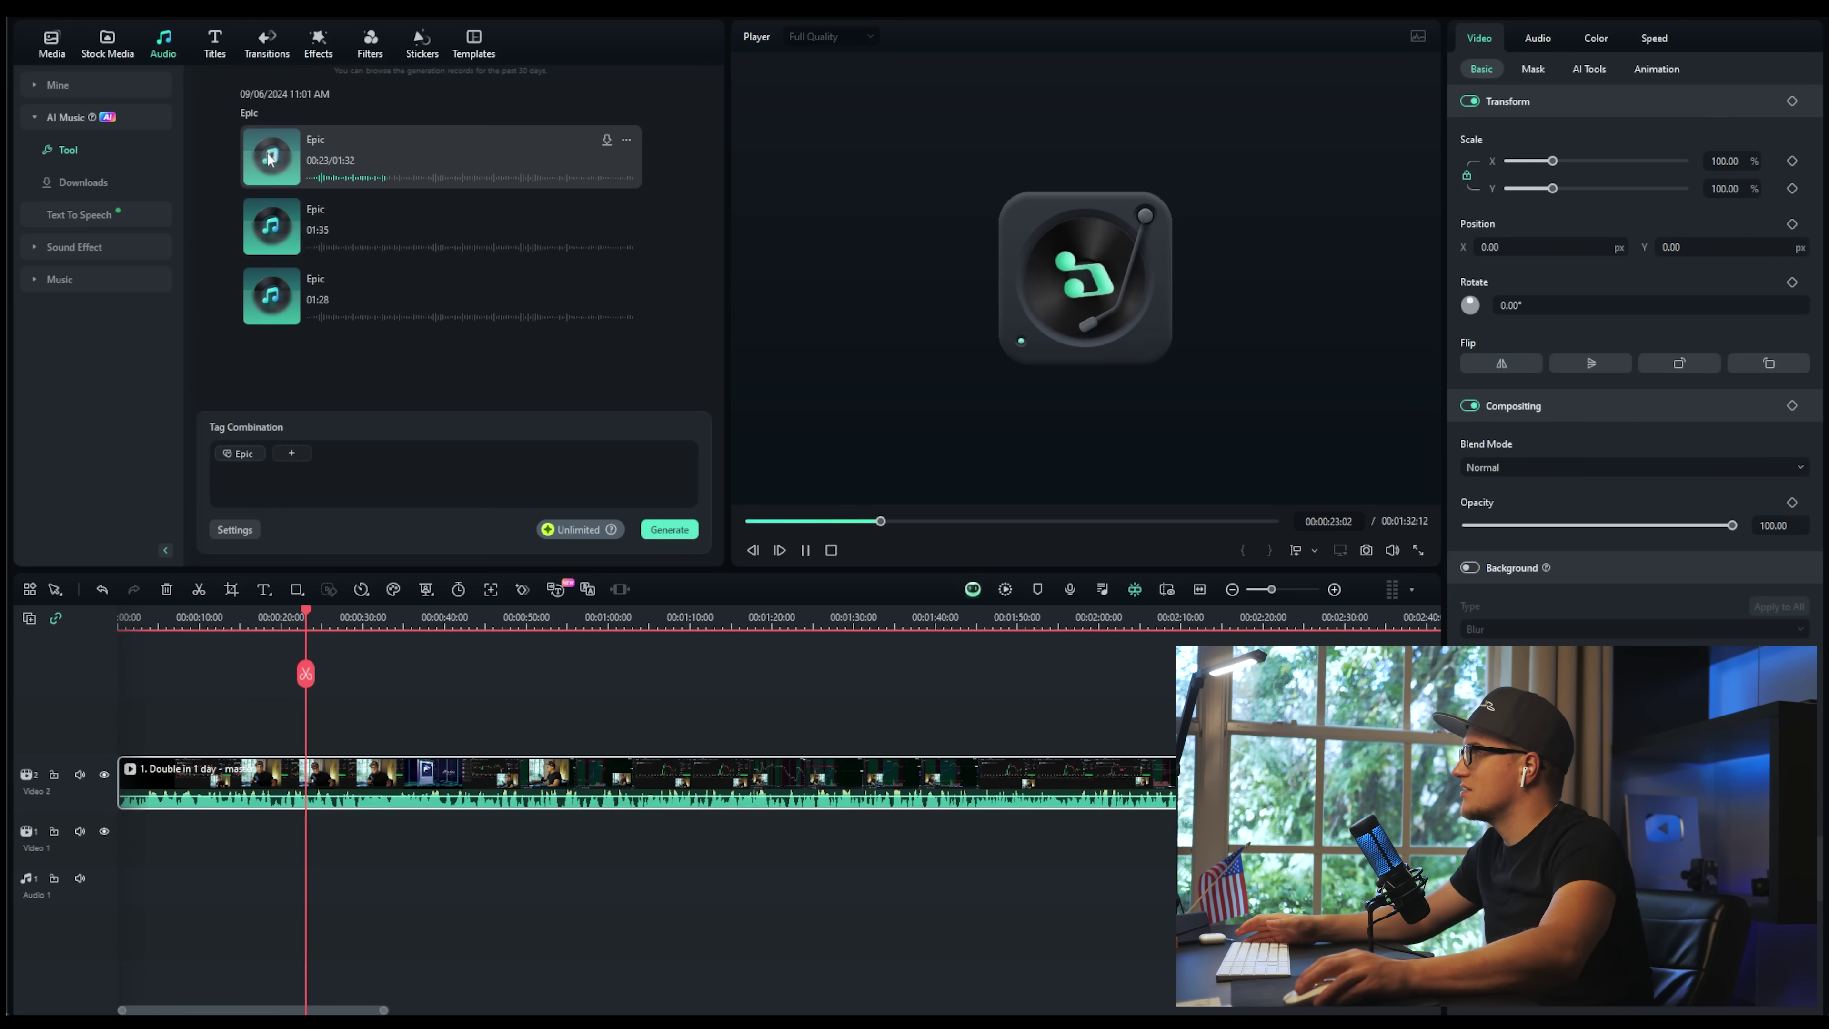
key("space")
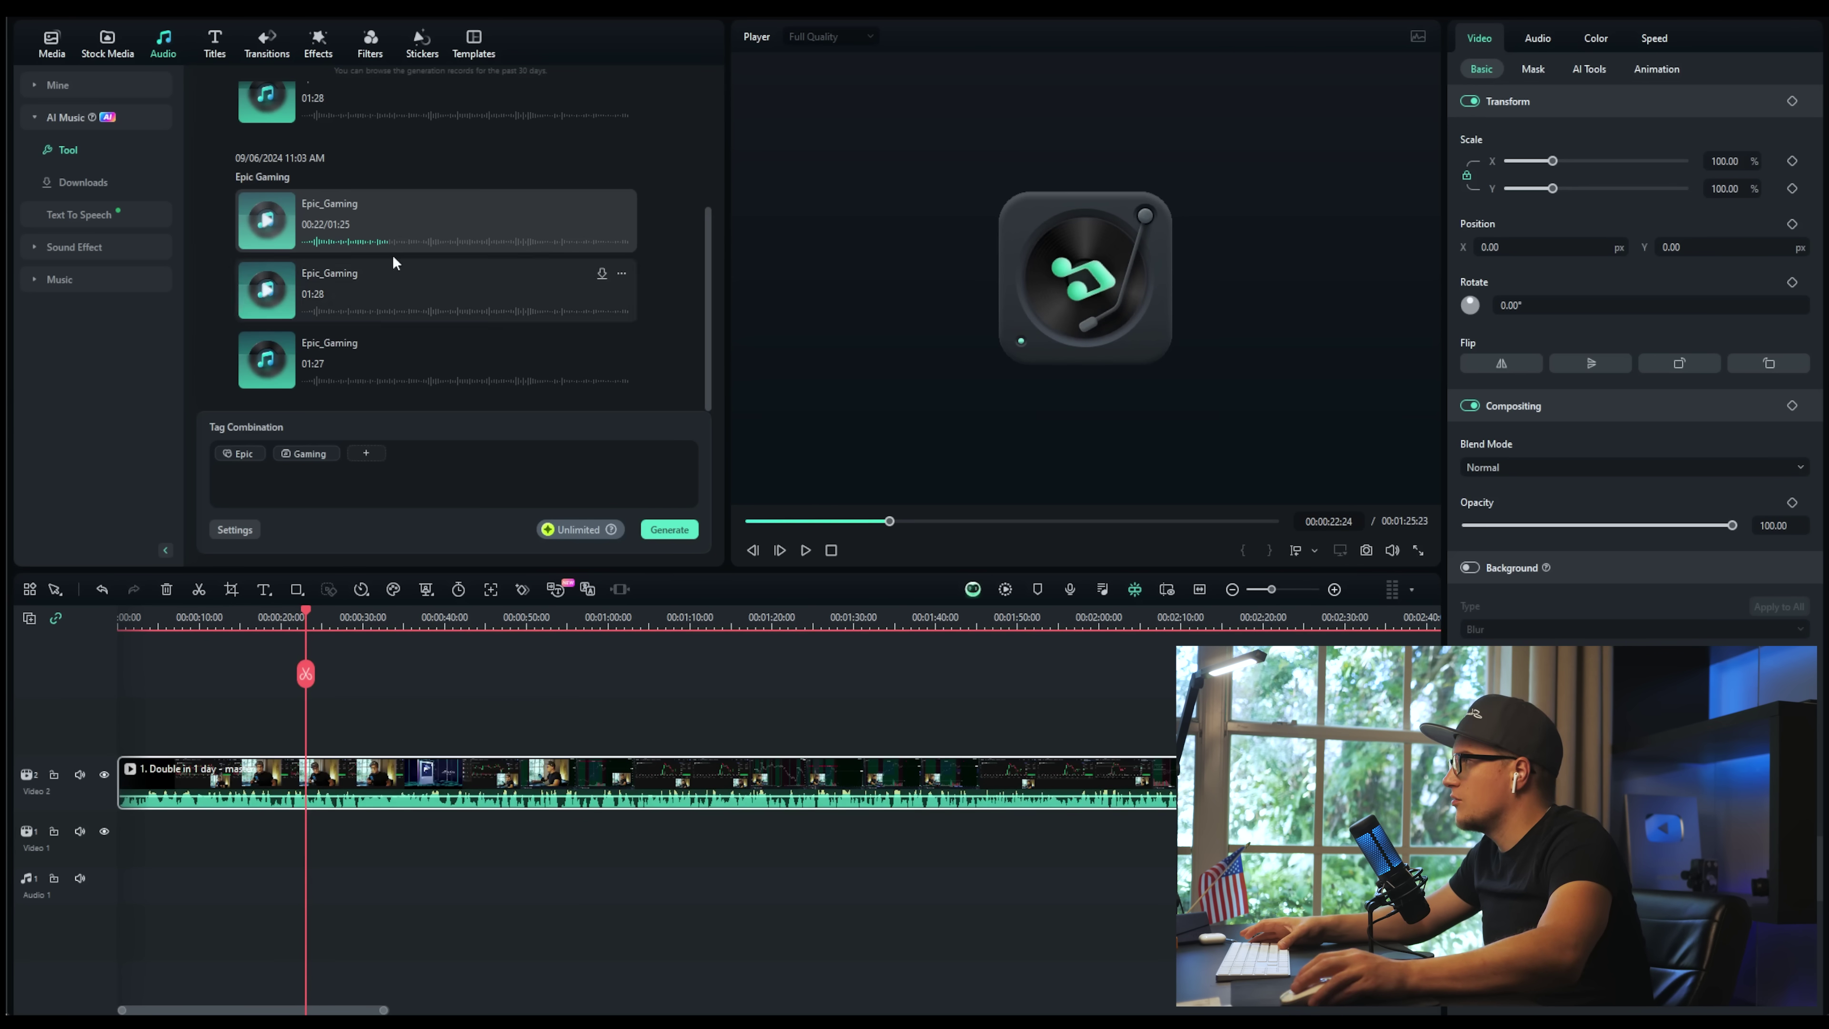
left_click(386, 242)
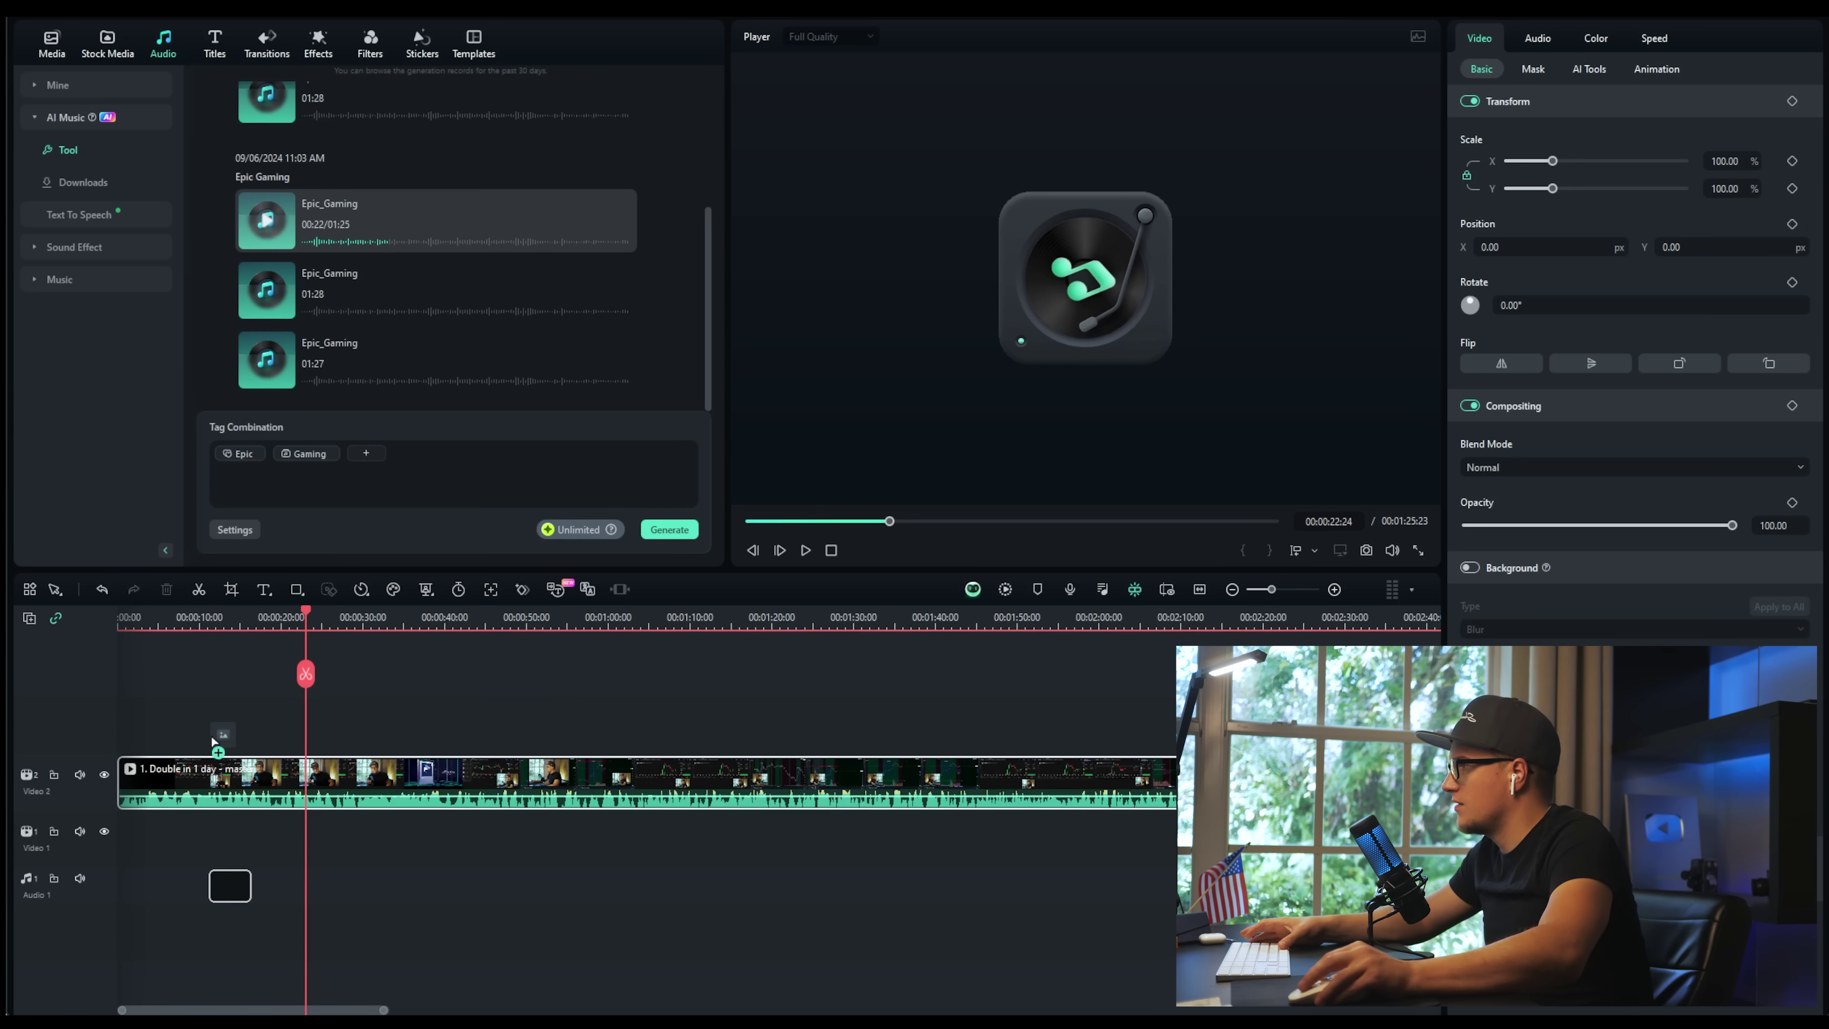
Put the Epic_Gaming track at 0:00 on the audio track and shift the trading clip later
left_click_drag(213, 741, 187, 742)
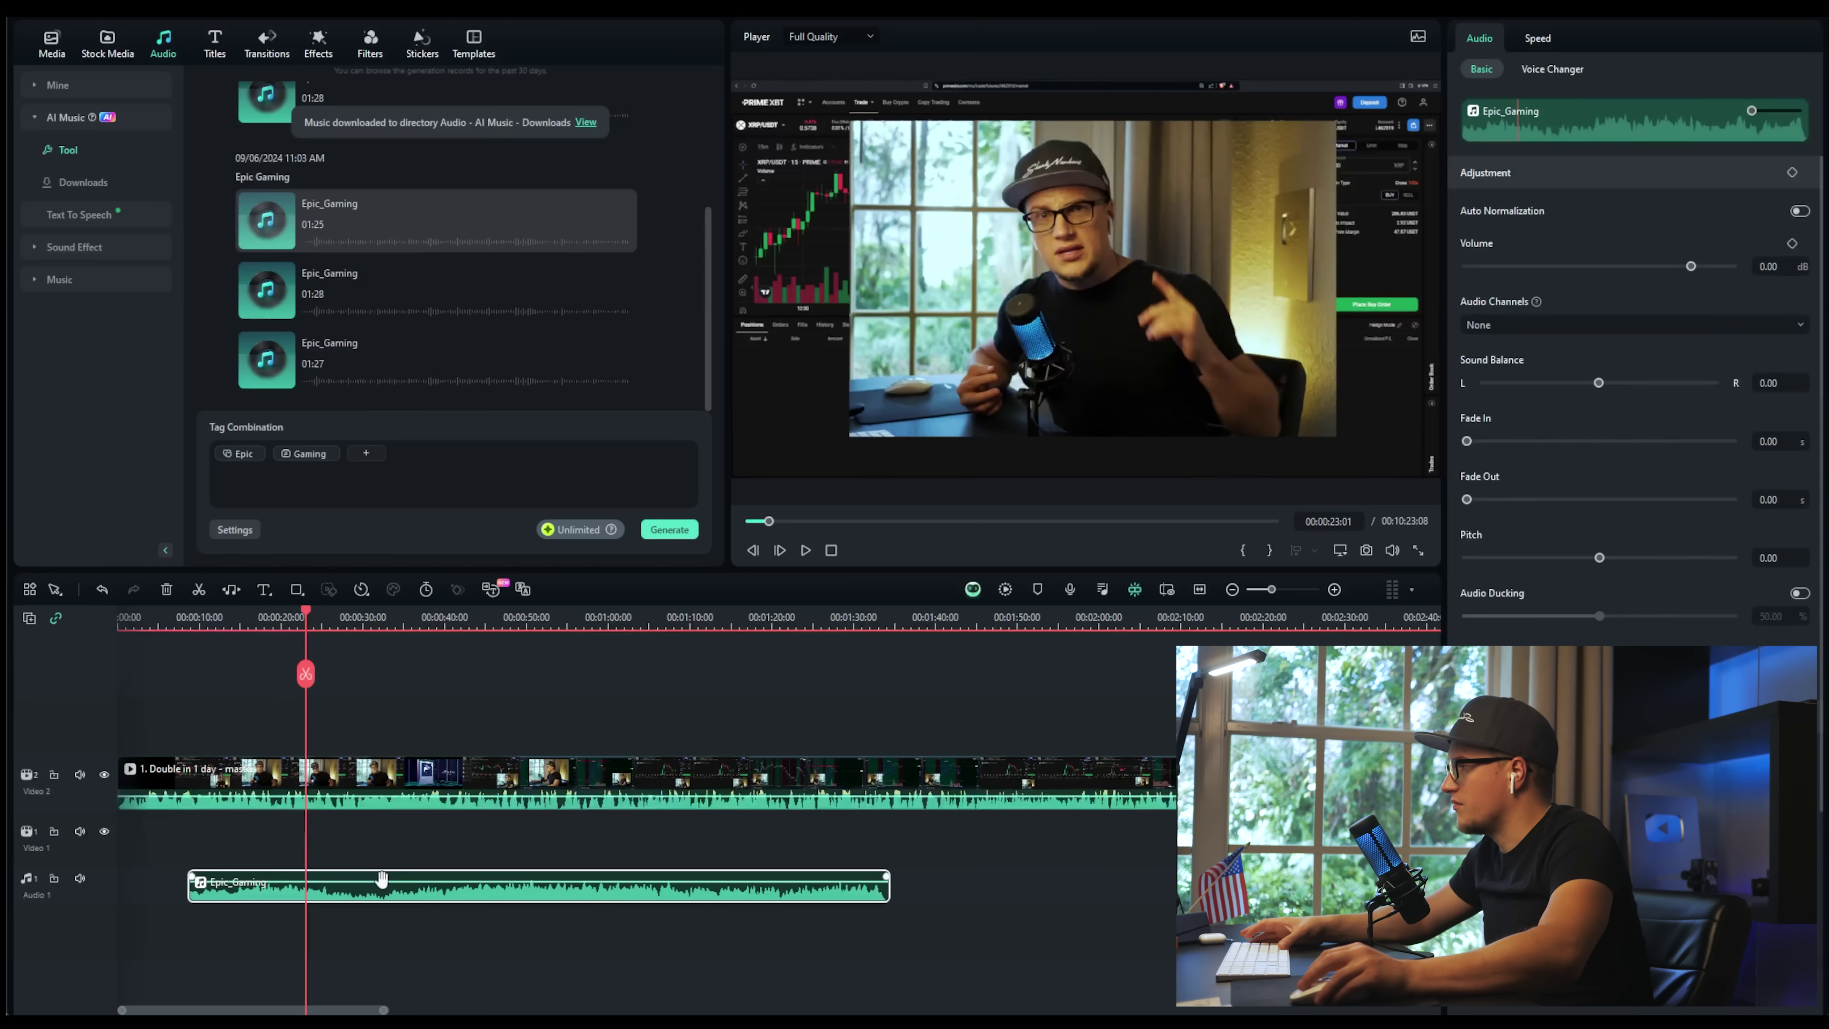
left_click_drag(239, 806, 352, 807)
left_click_drag(385, 901, 314, 901)
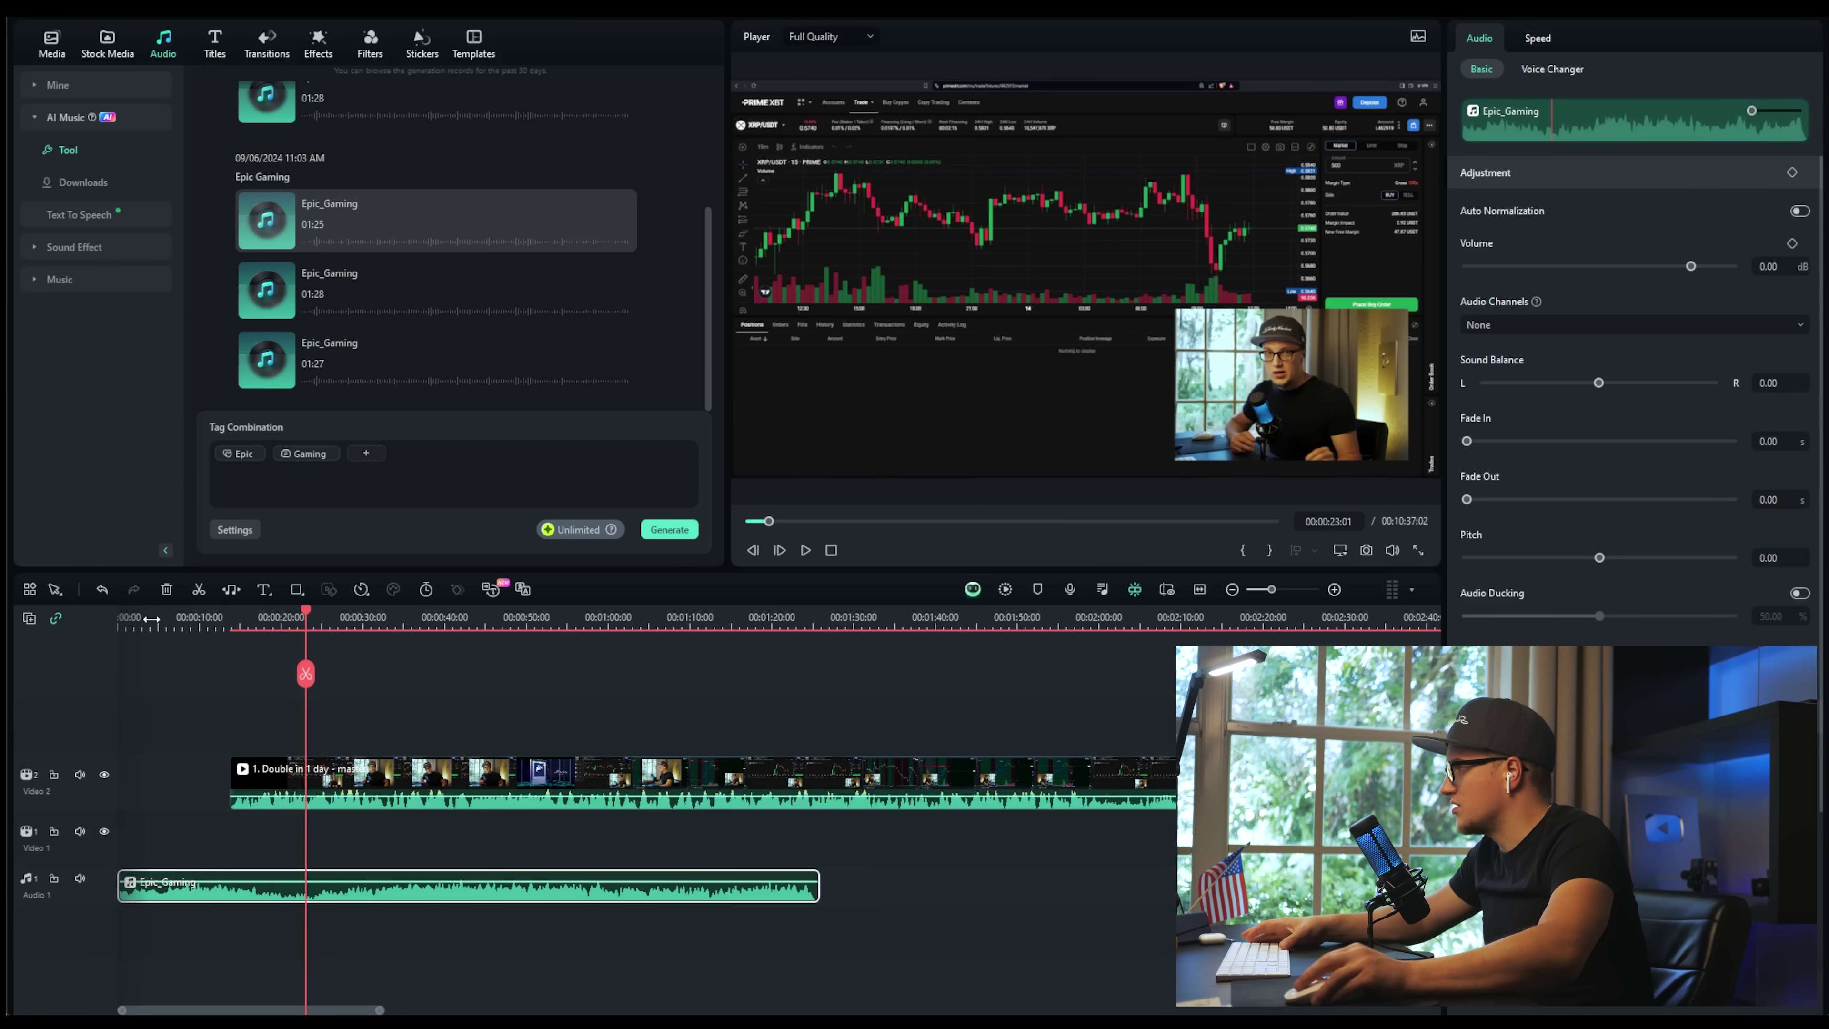
Play the edit from about 28 seconds to review the music and clip placement
scroll(148, 618, "down", 1)
scroll(186, 623, "up", 2)
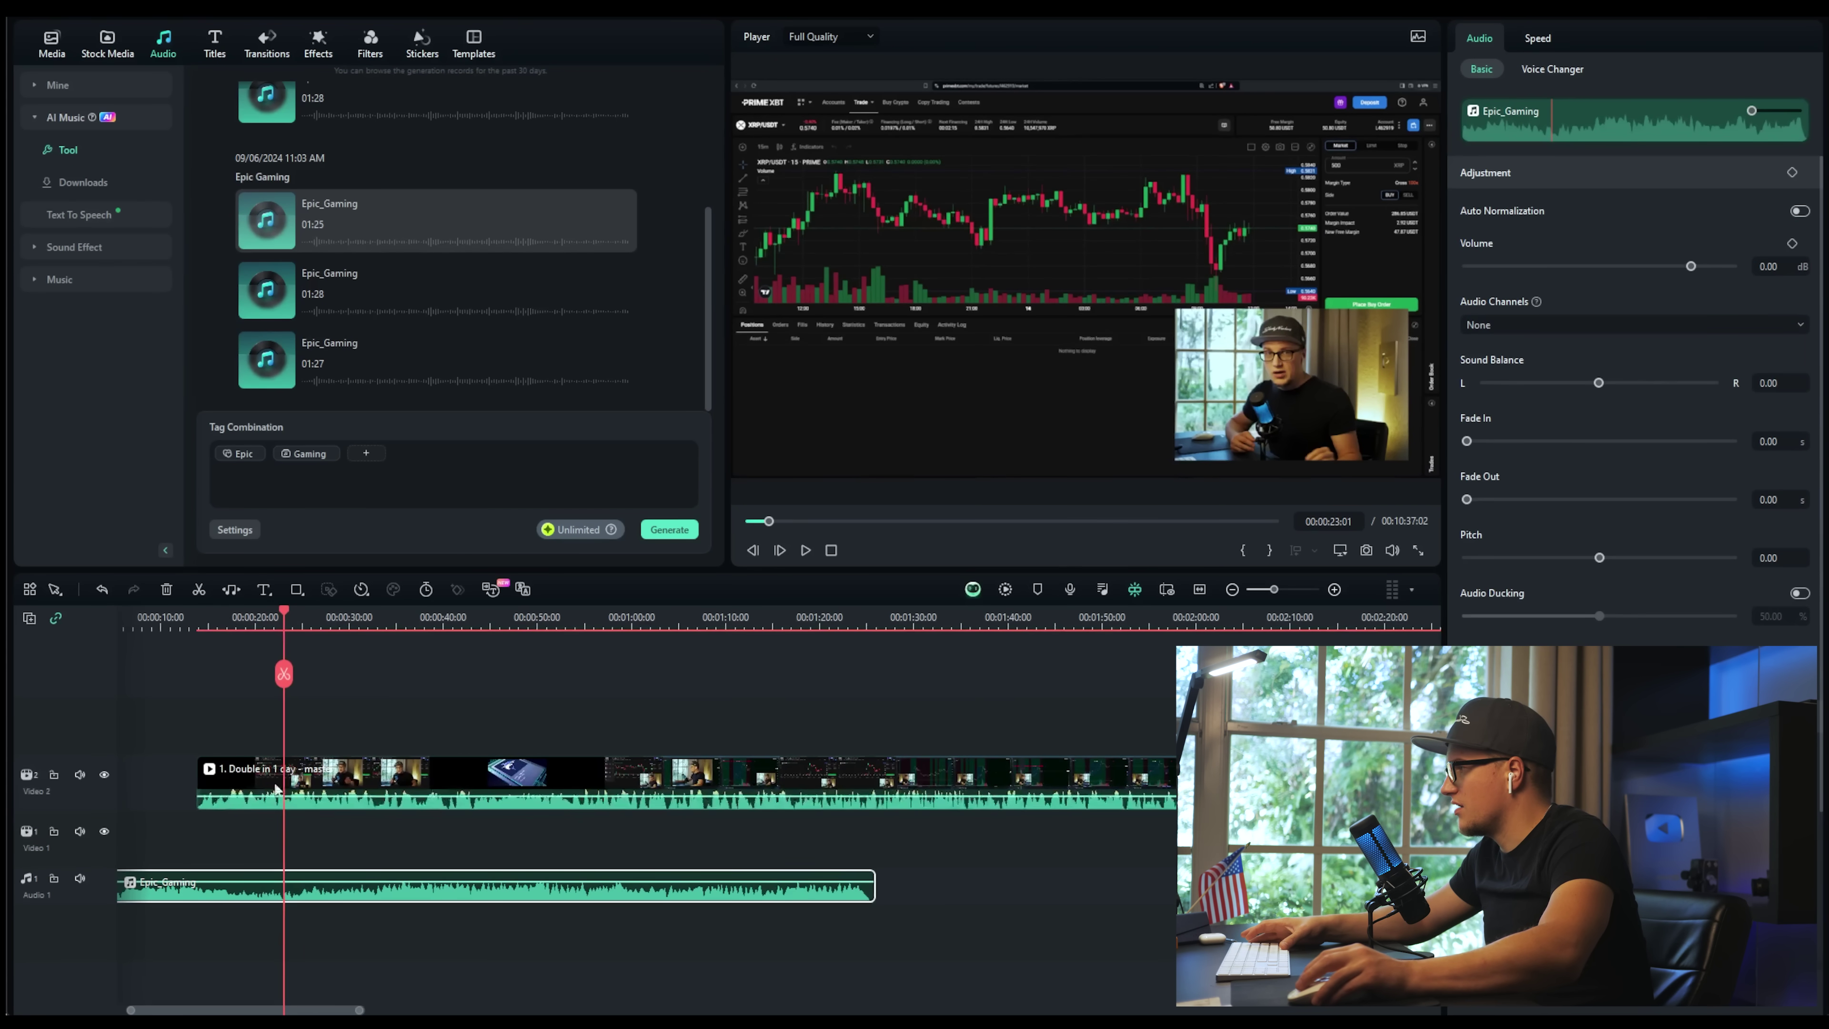
left_click(380, 621)
key("space")
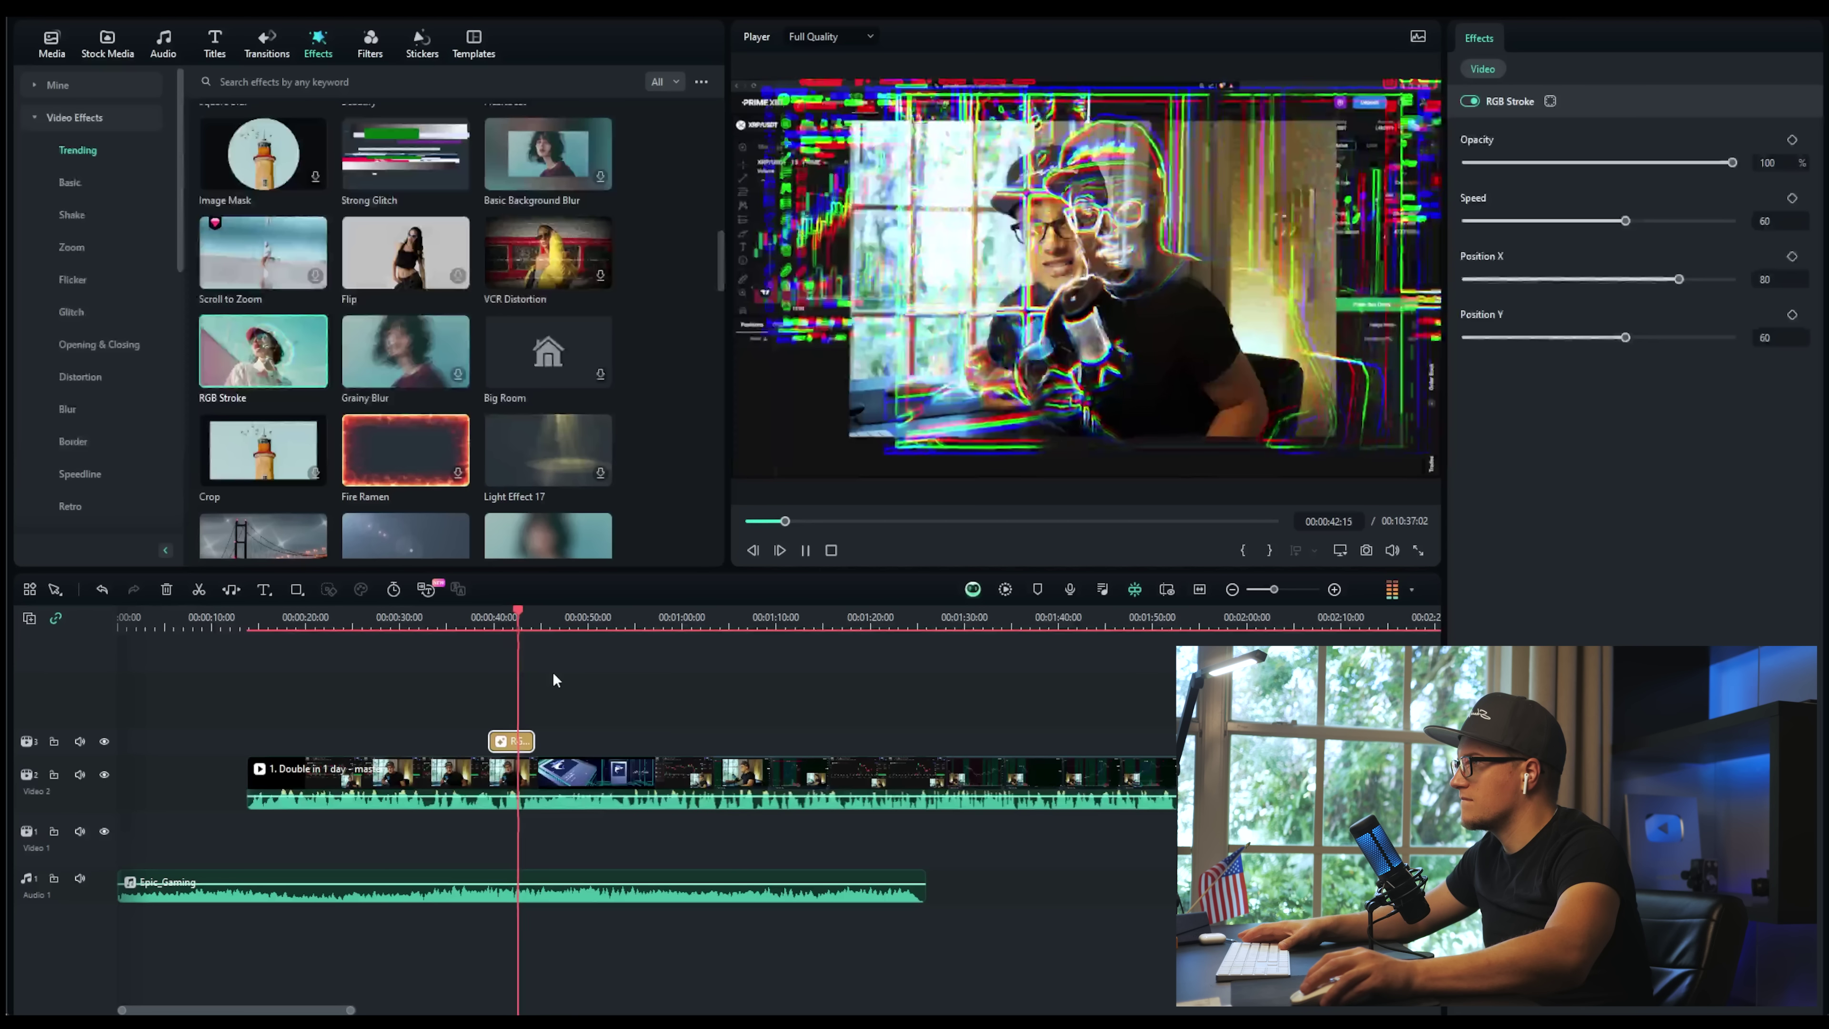
Place the VCR Distortion effect above the clip at 44 seconds and preview it around one minute
key("space")
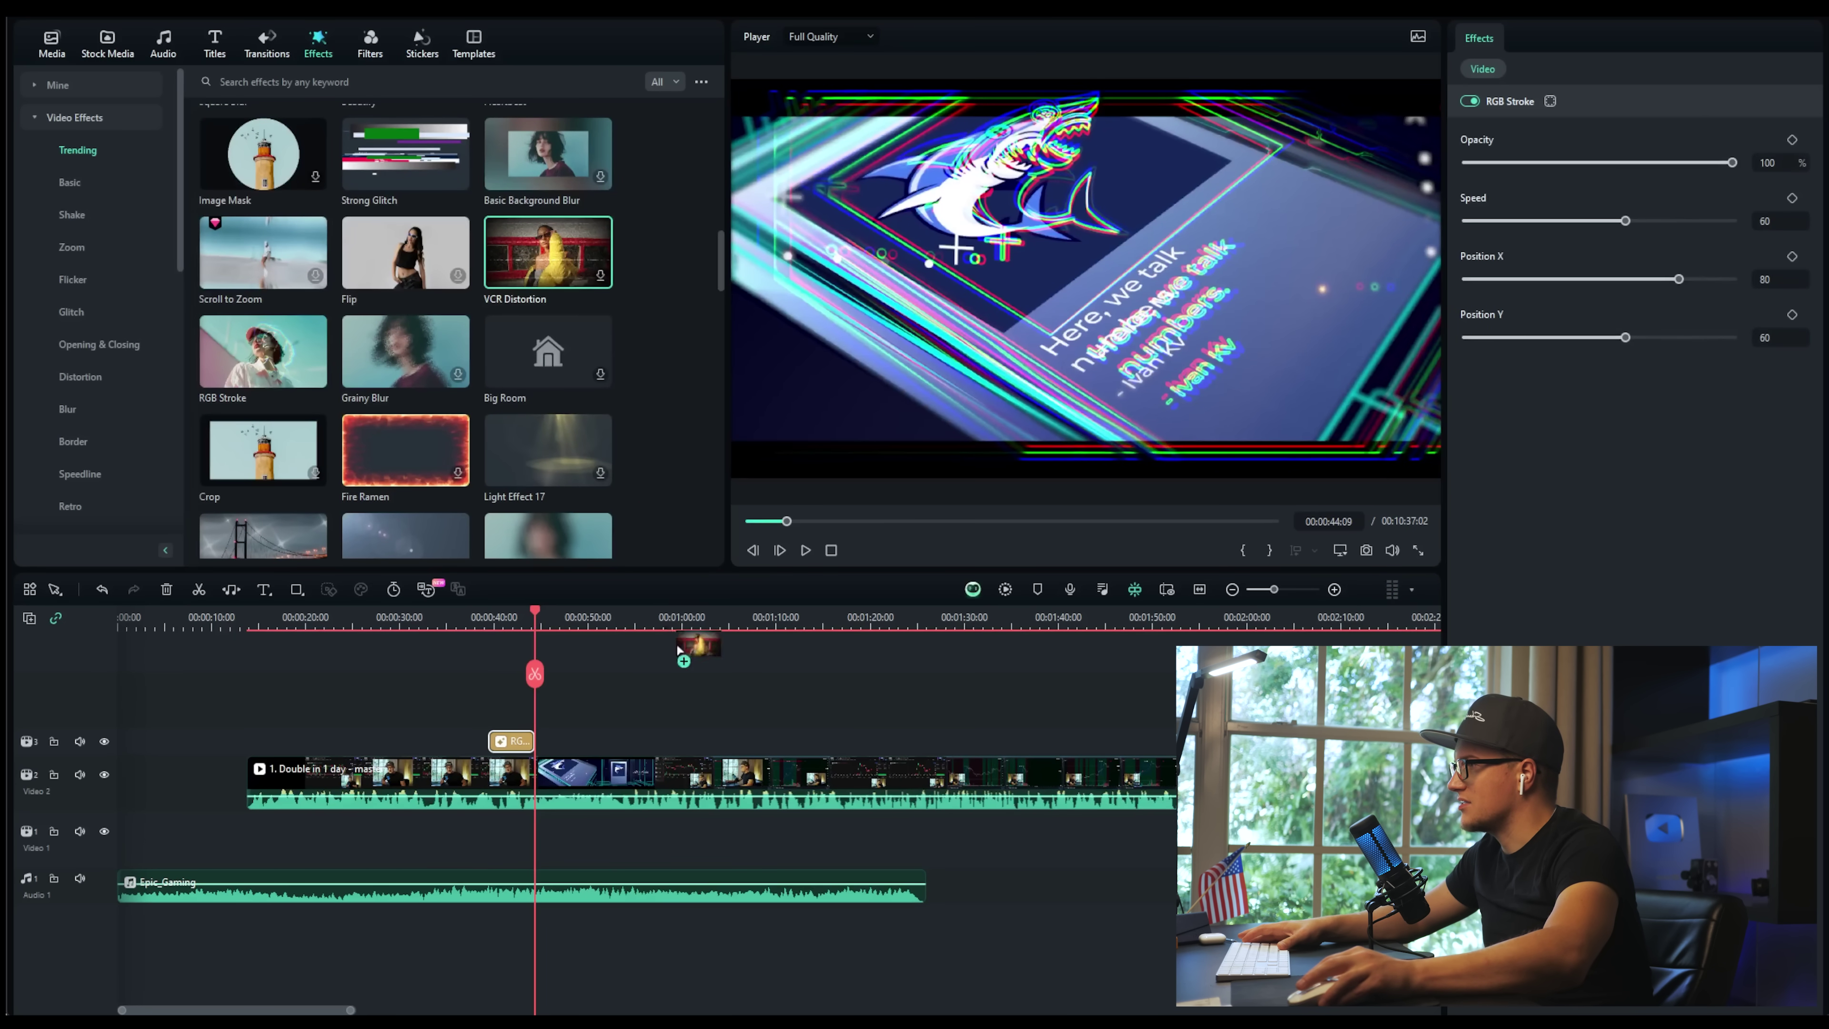
left_click_drag(707, 738, 709, 740)
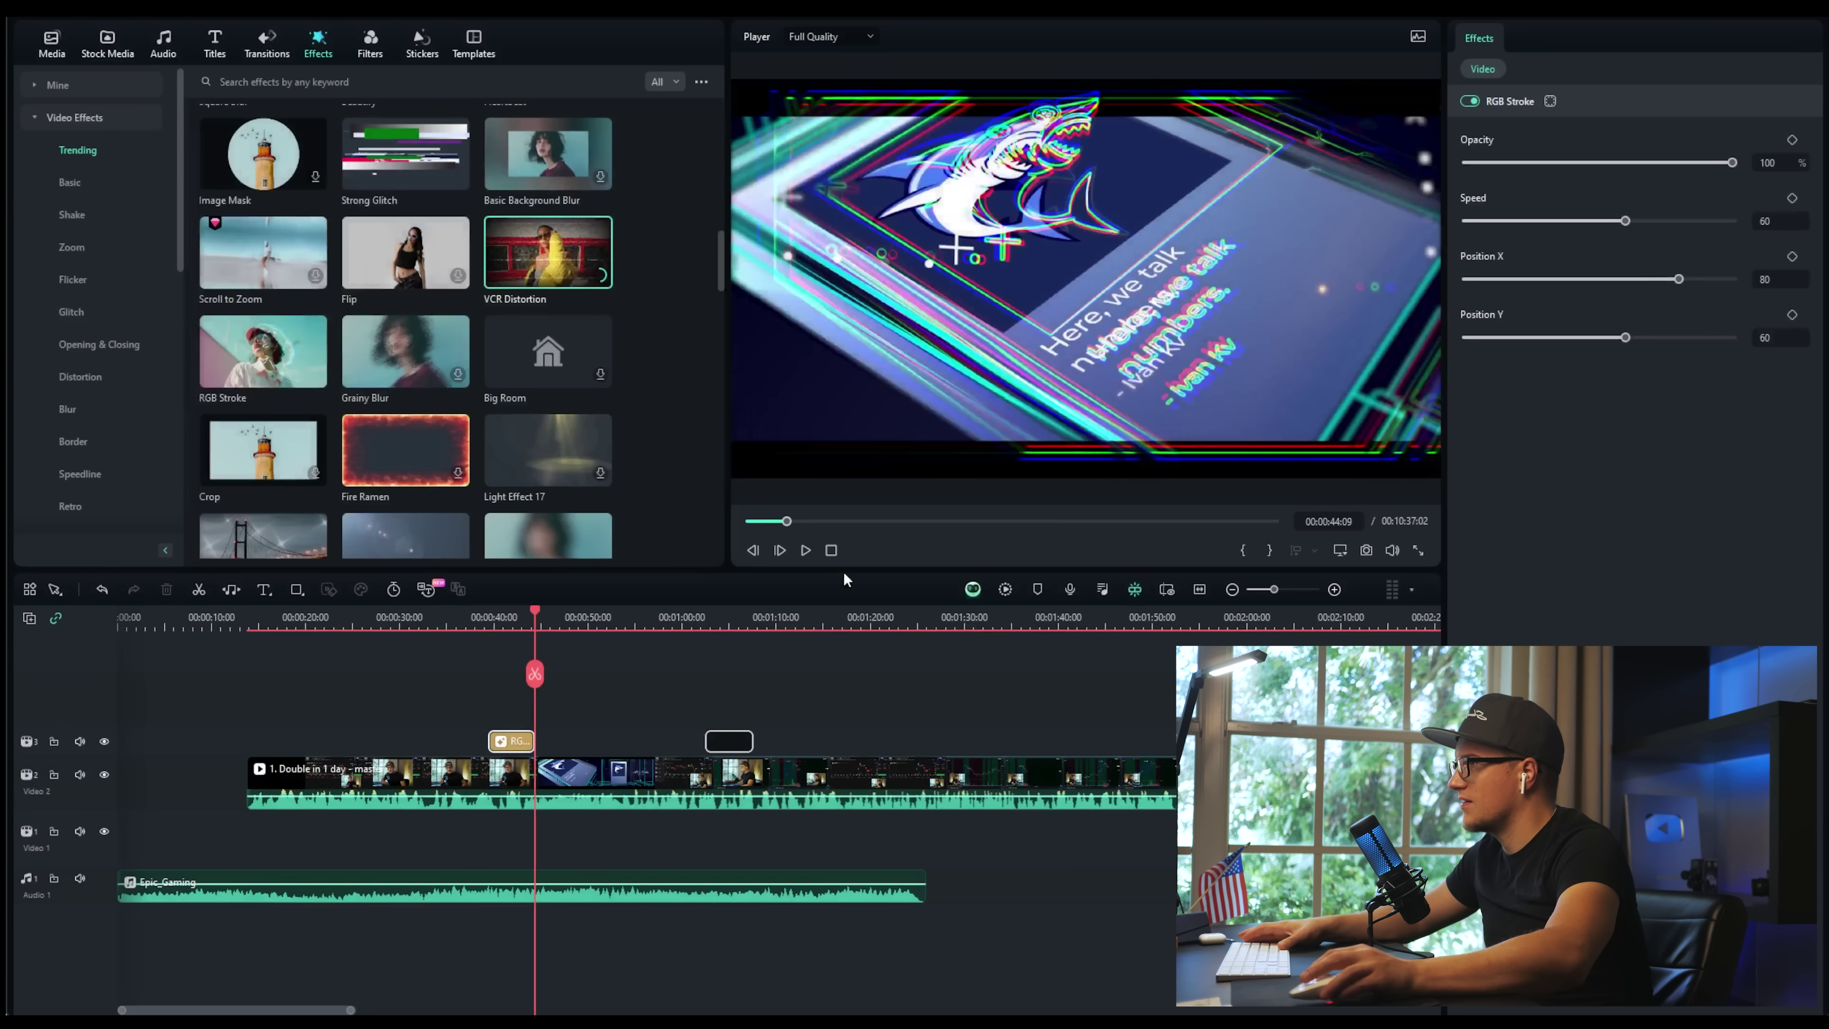
left_click(694, 620)
key("space")
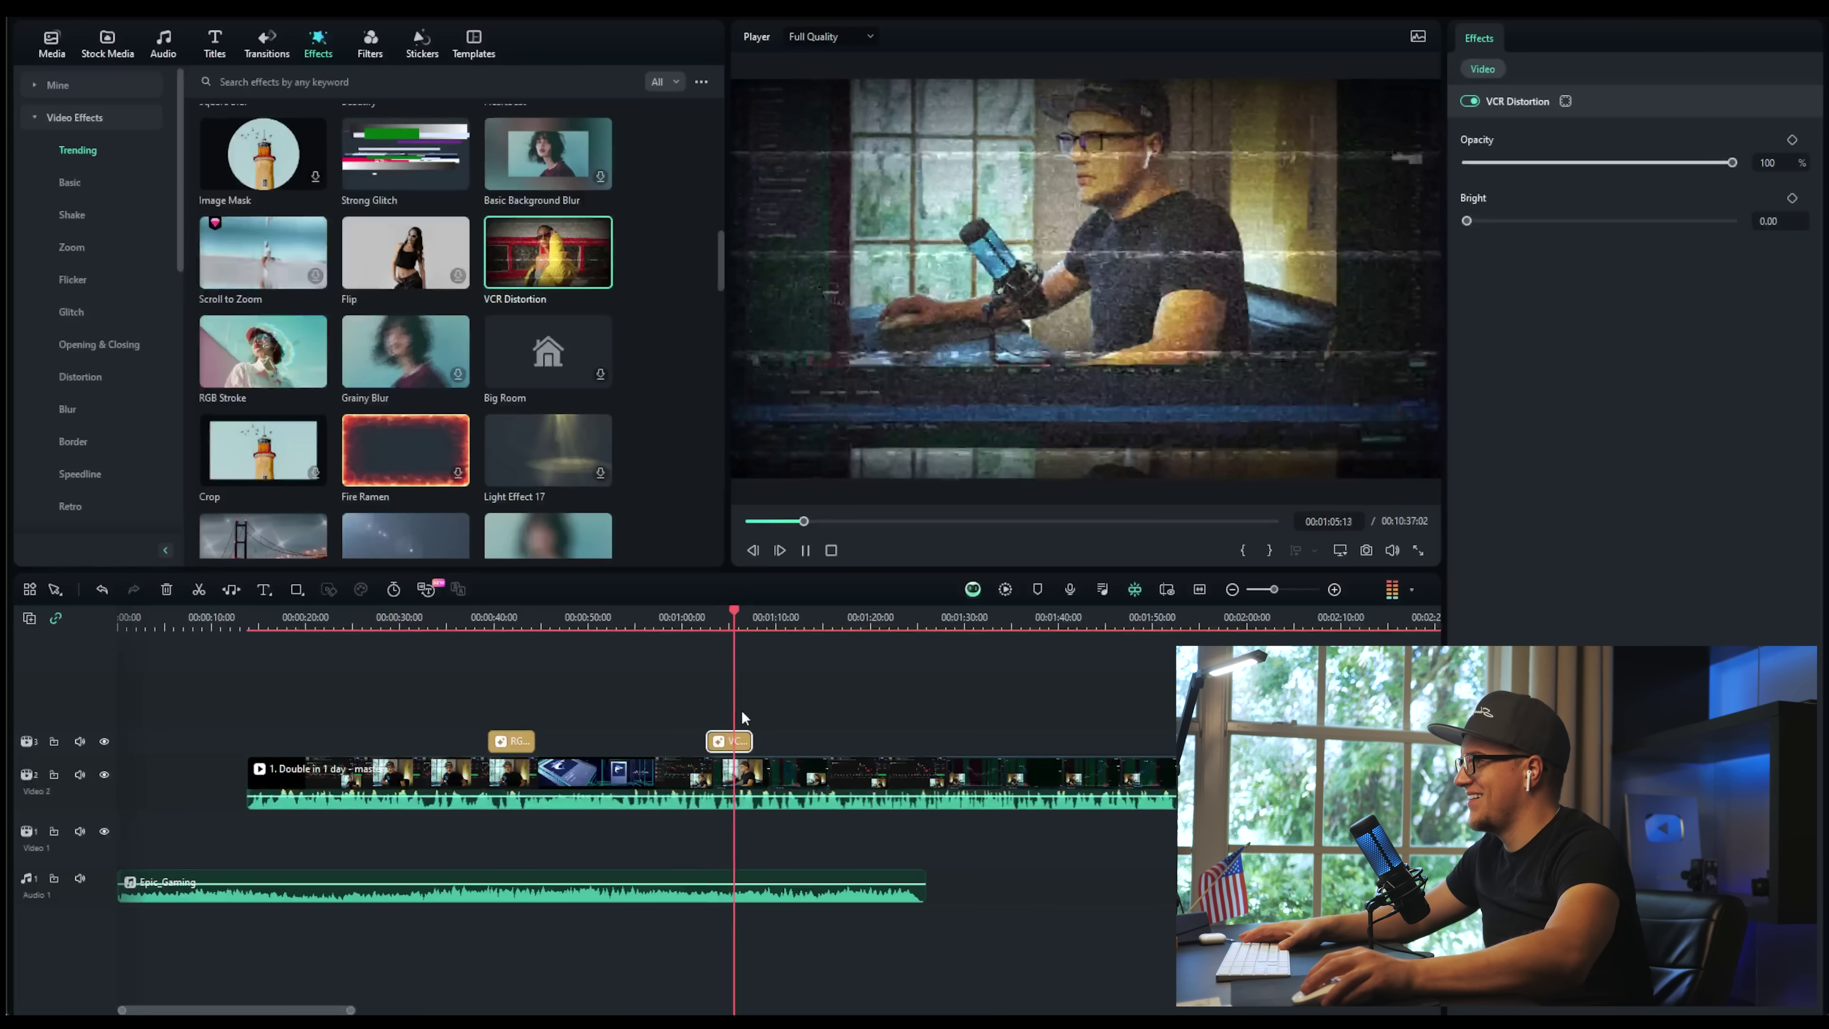
key("space")
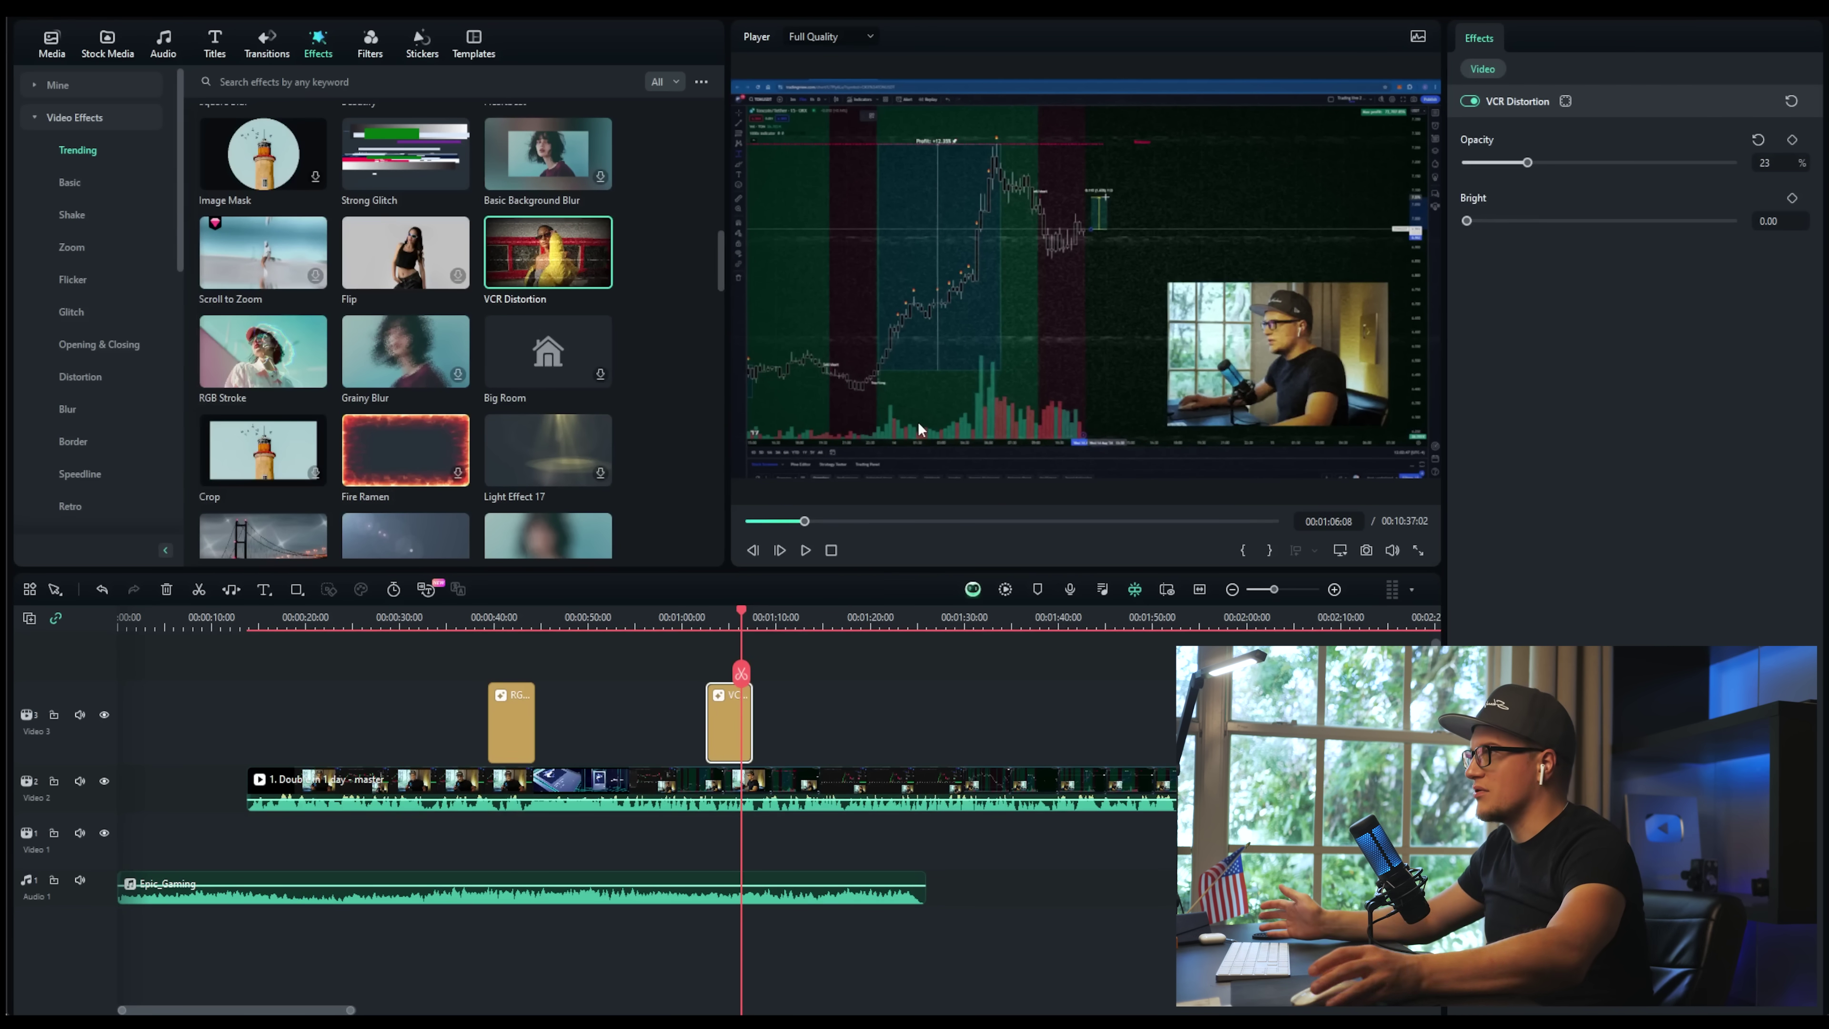
Add the Four Seasons effect above the clip further along and preview it from about 1:18
scroll(692, 319, "down", 5)
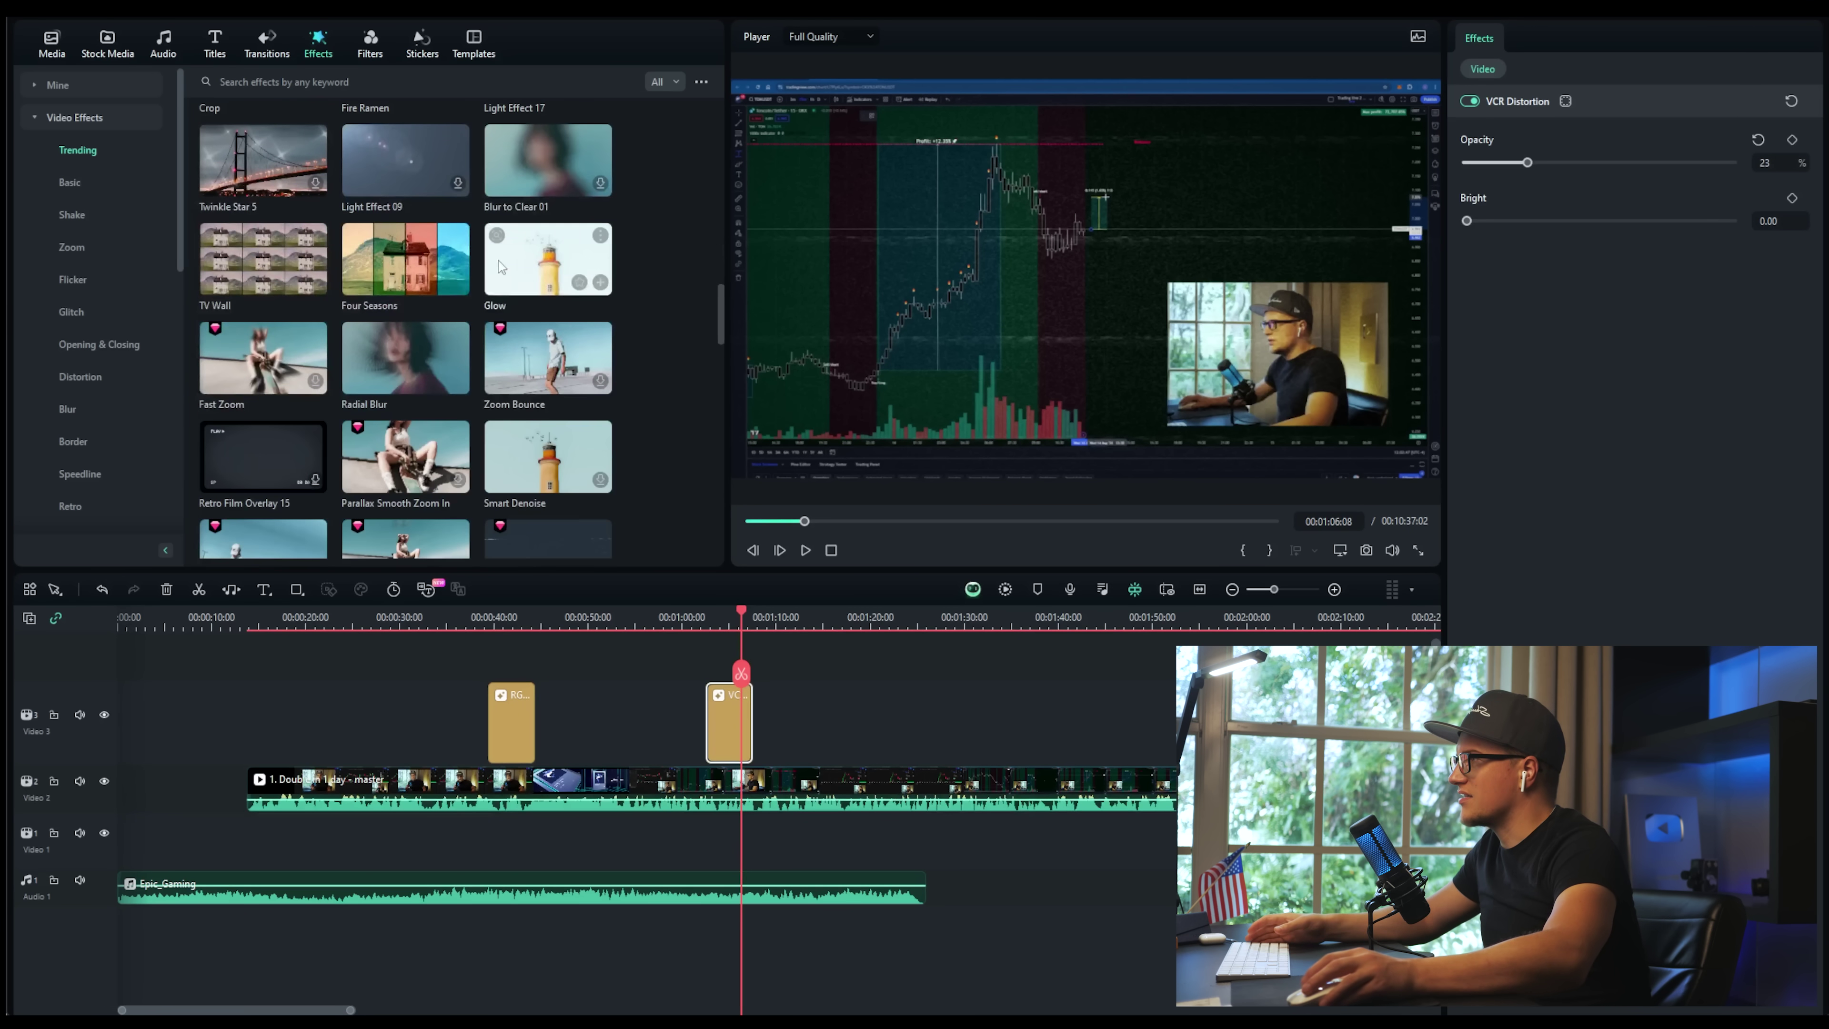
left_click_drag(745, 540, 841, 720)
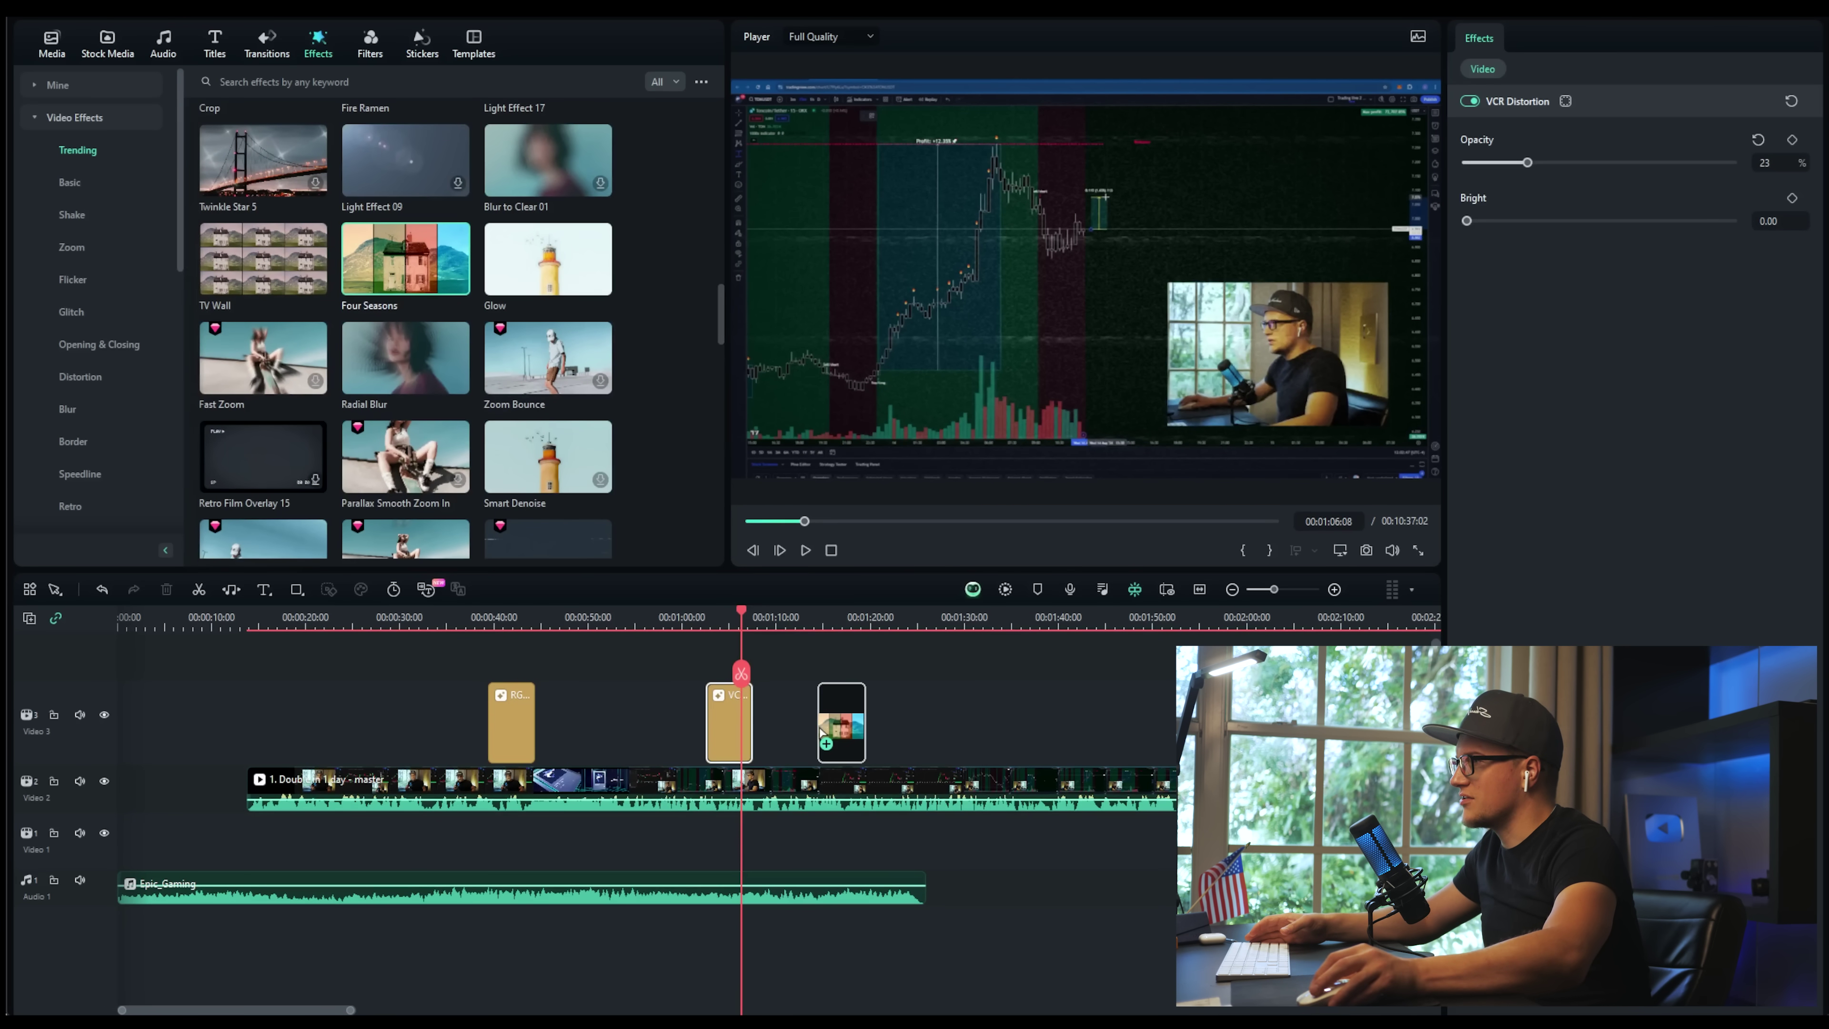
left_click(843, 620)
key("space")
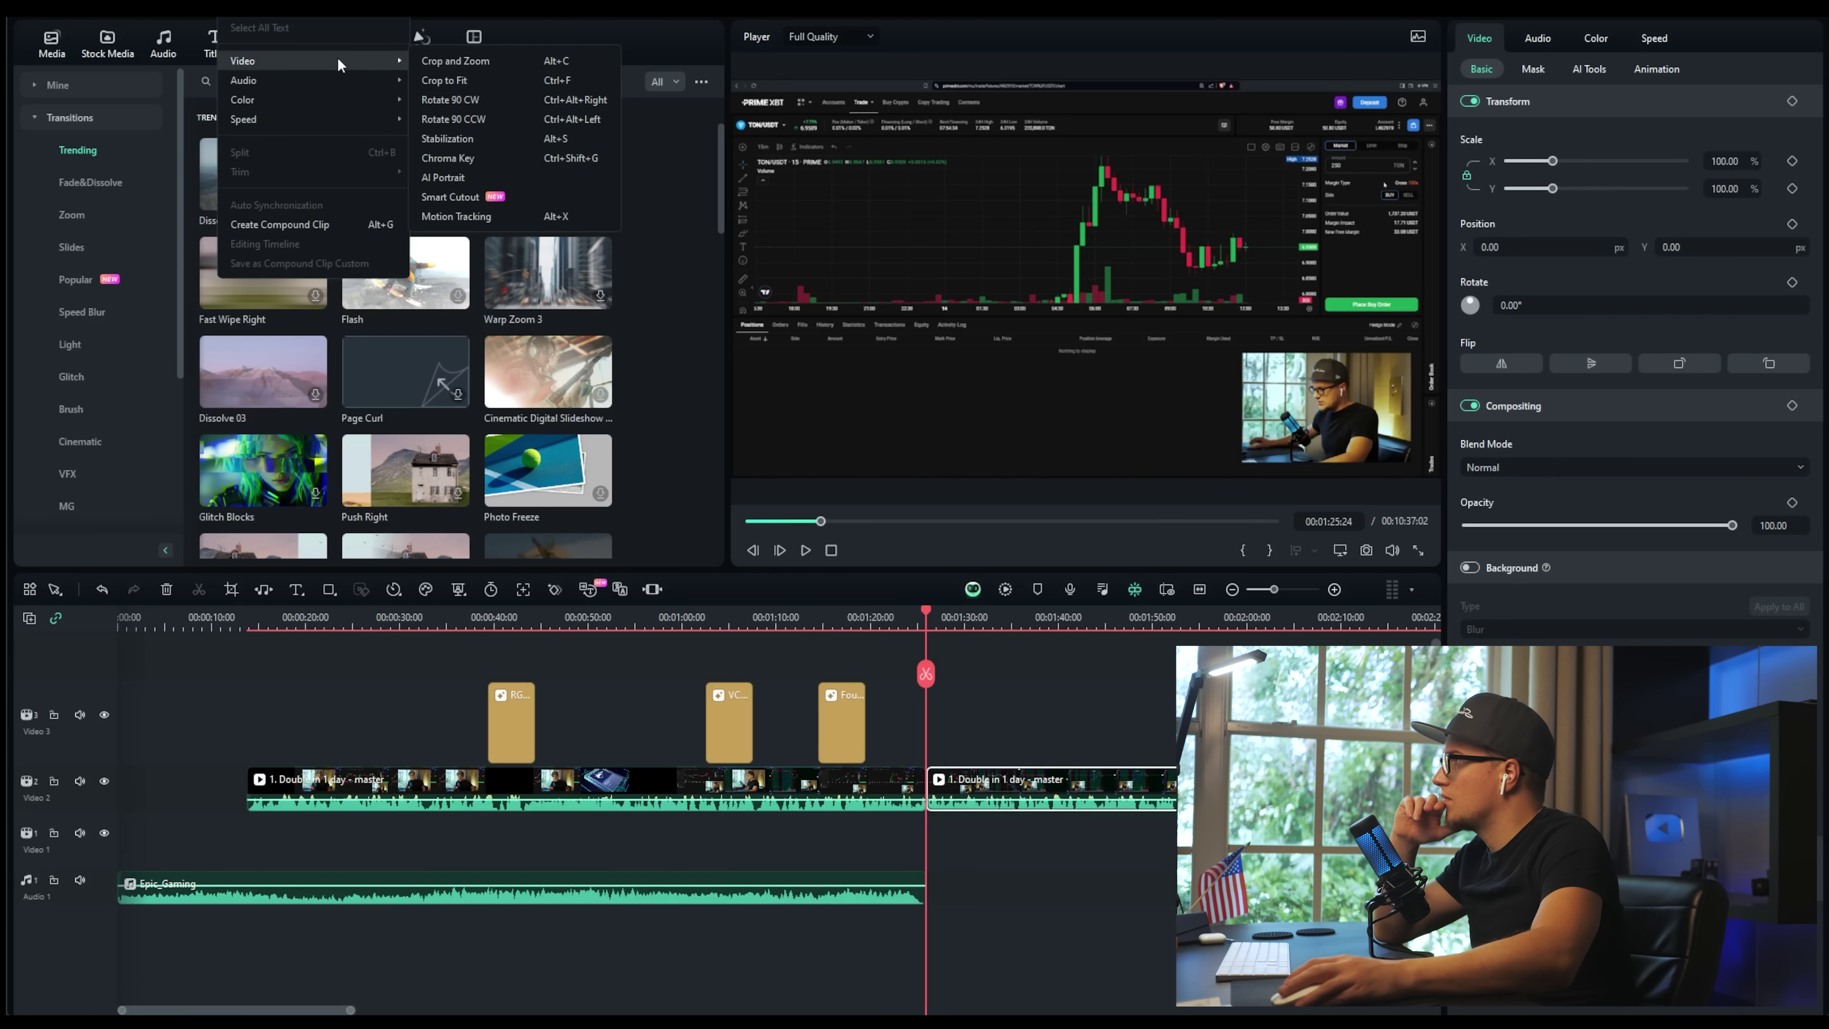
mouse_move(346, 87)
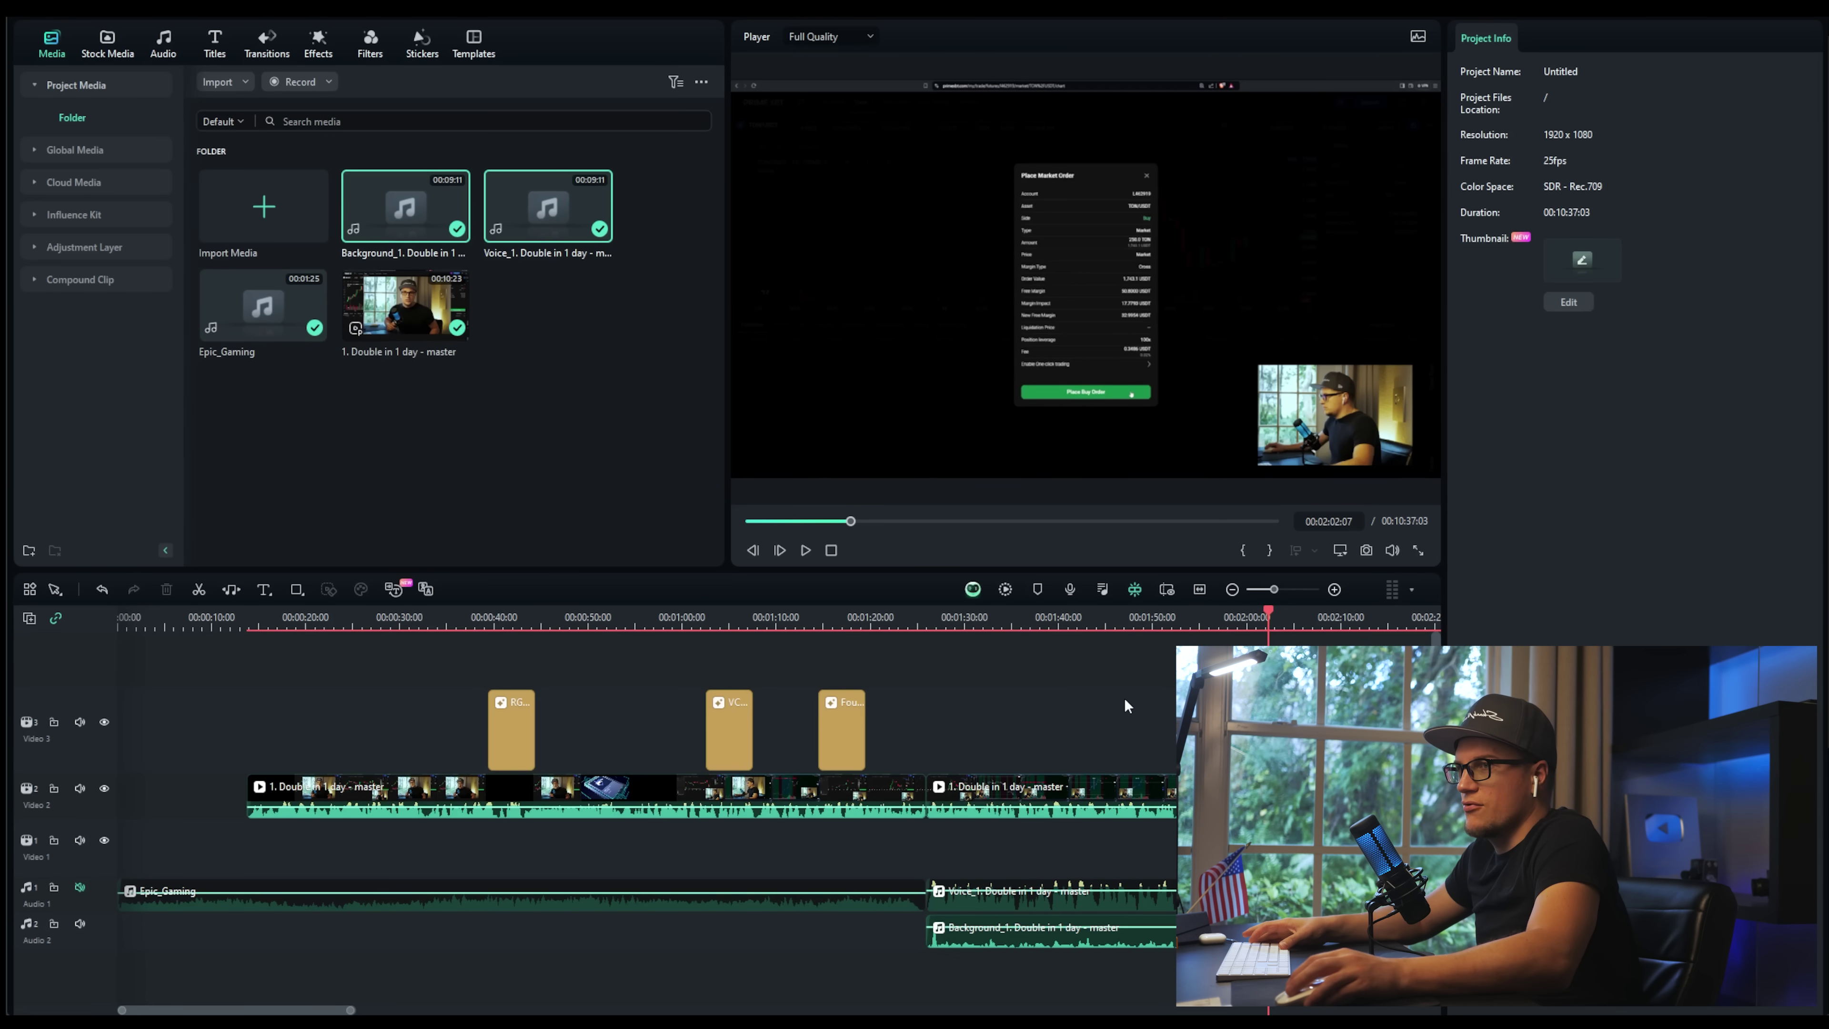
left_click(1207, 620)
key("space")
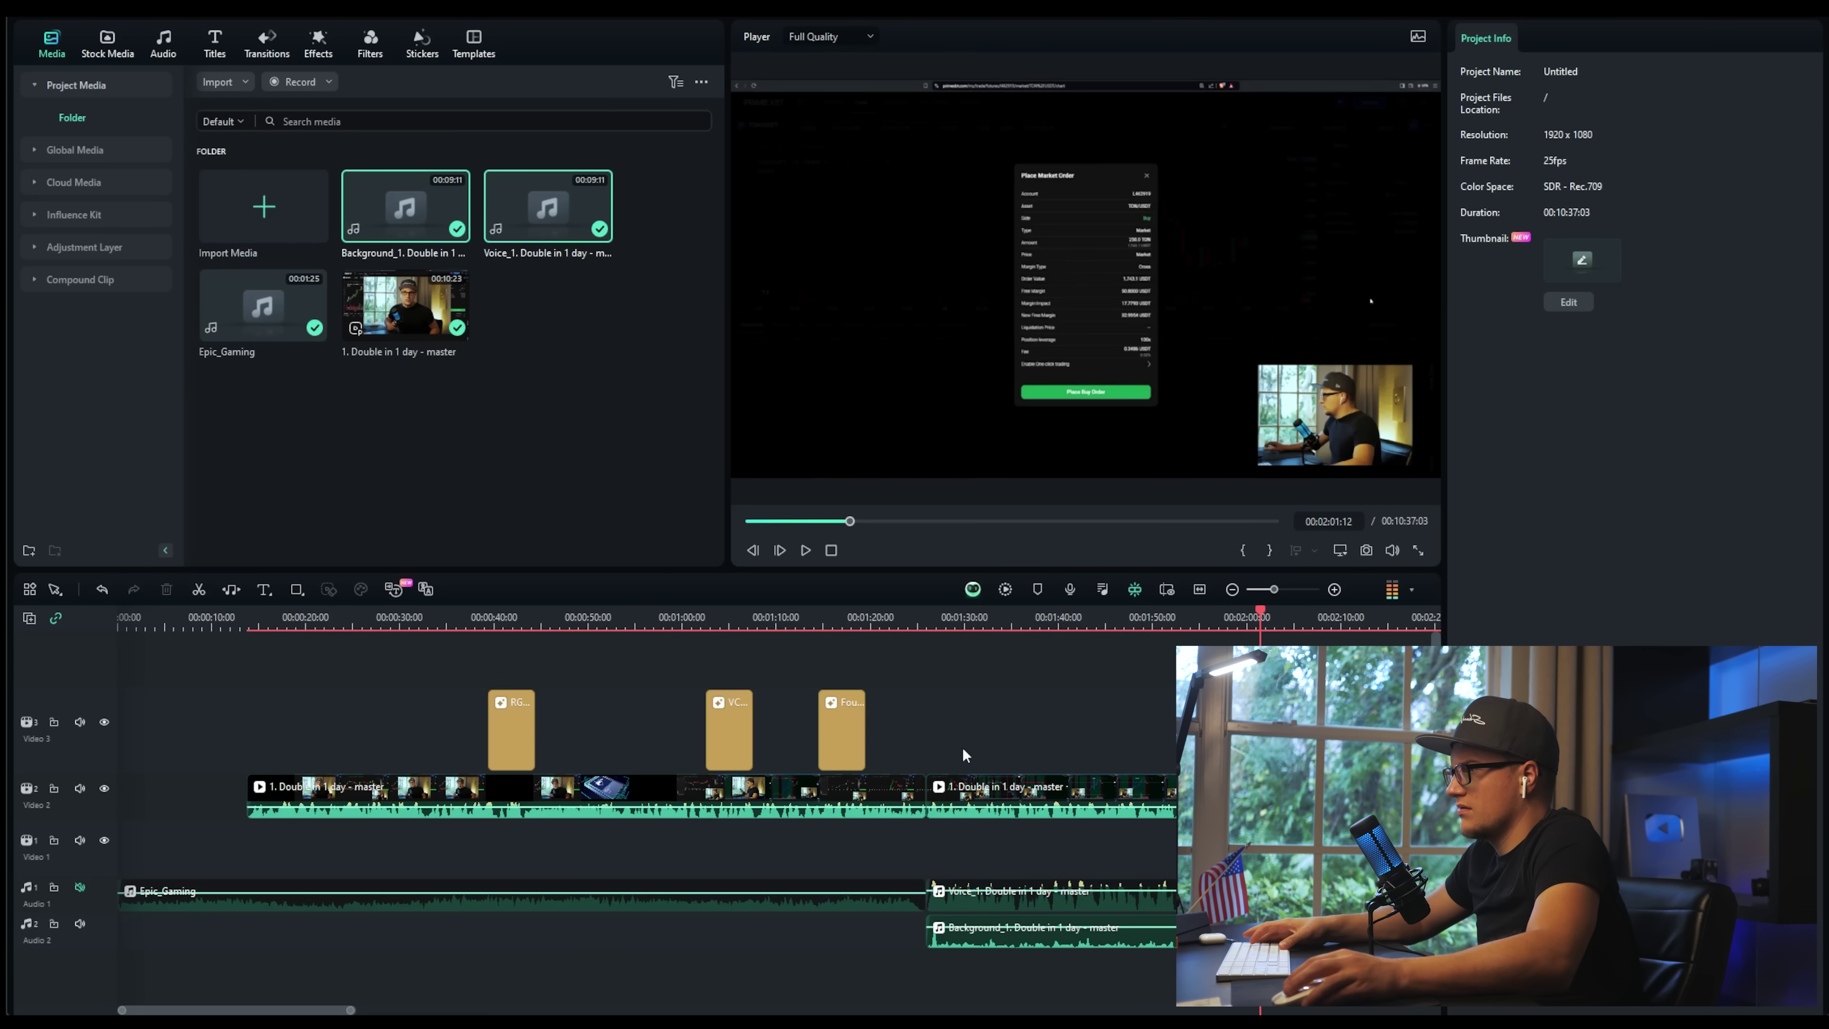
left_click(965, 617)
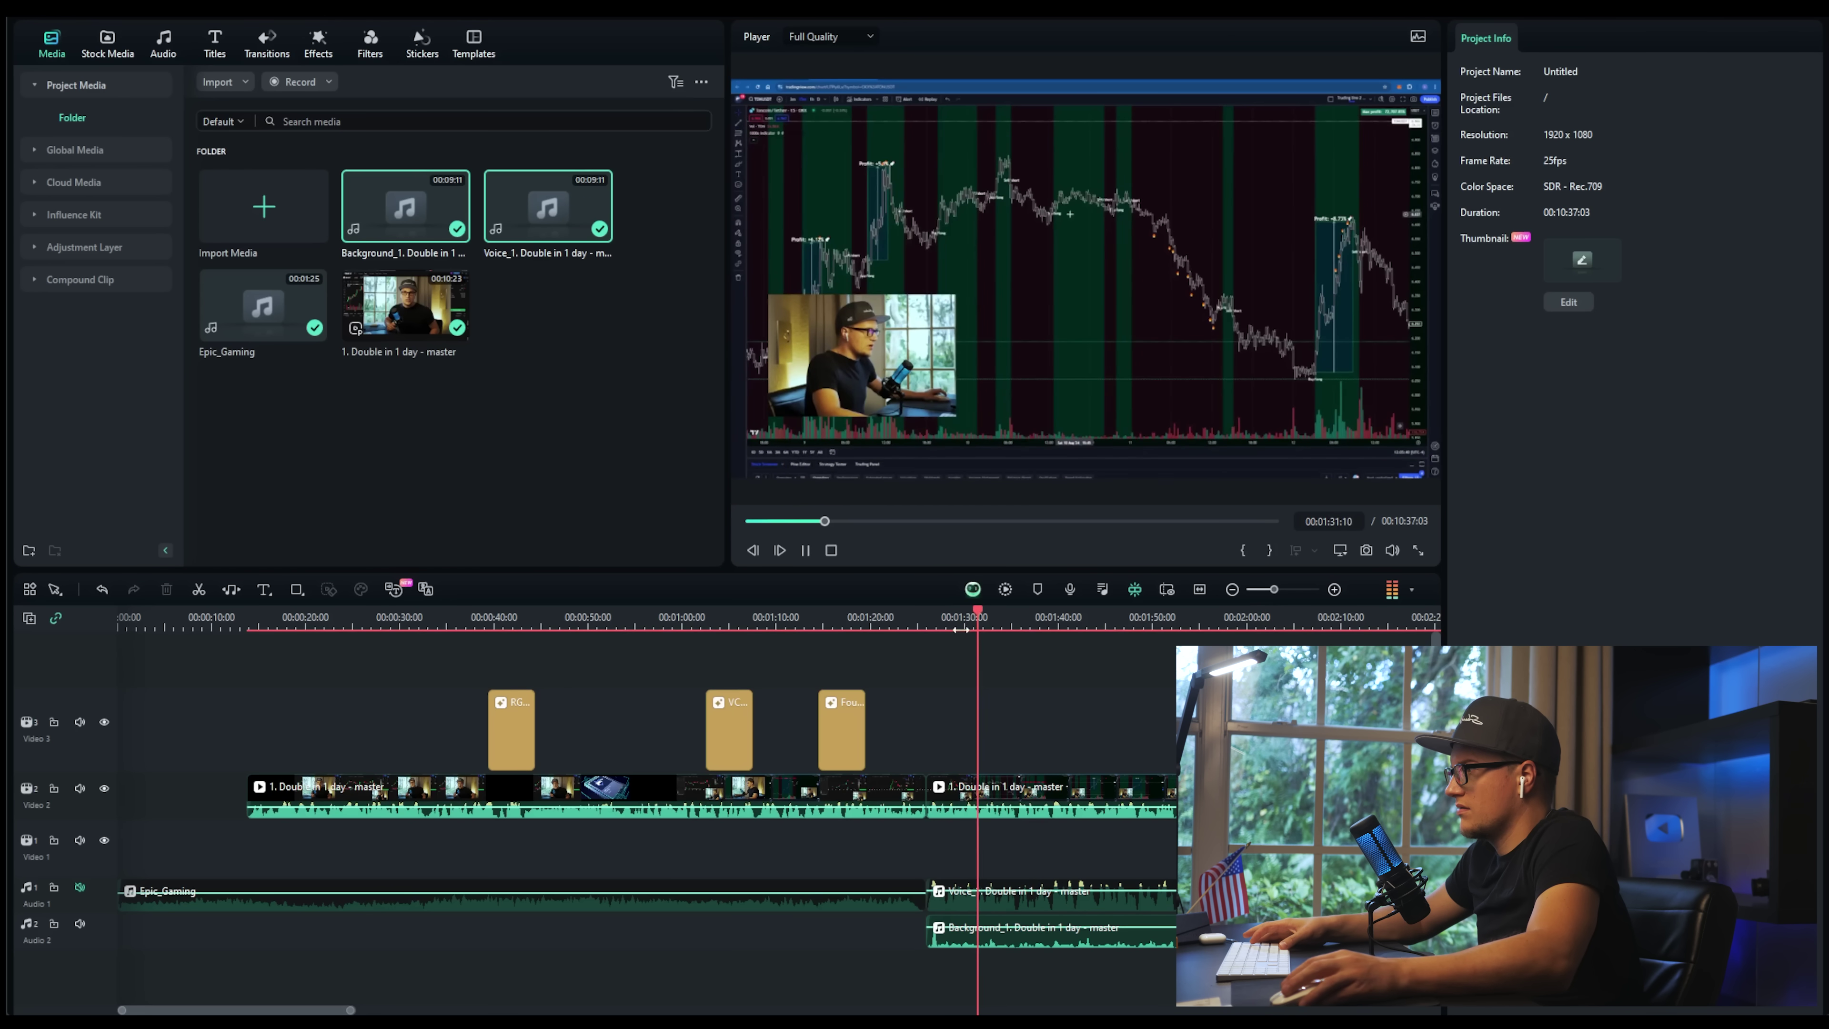
left_click(80, 787)
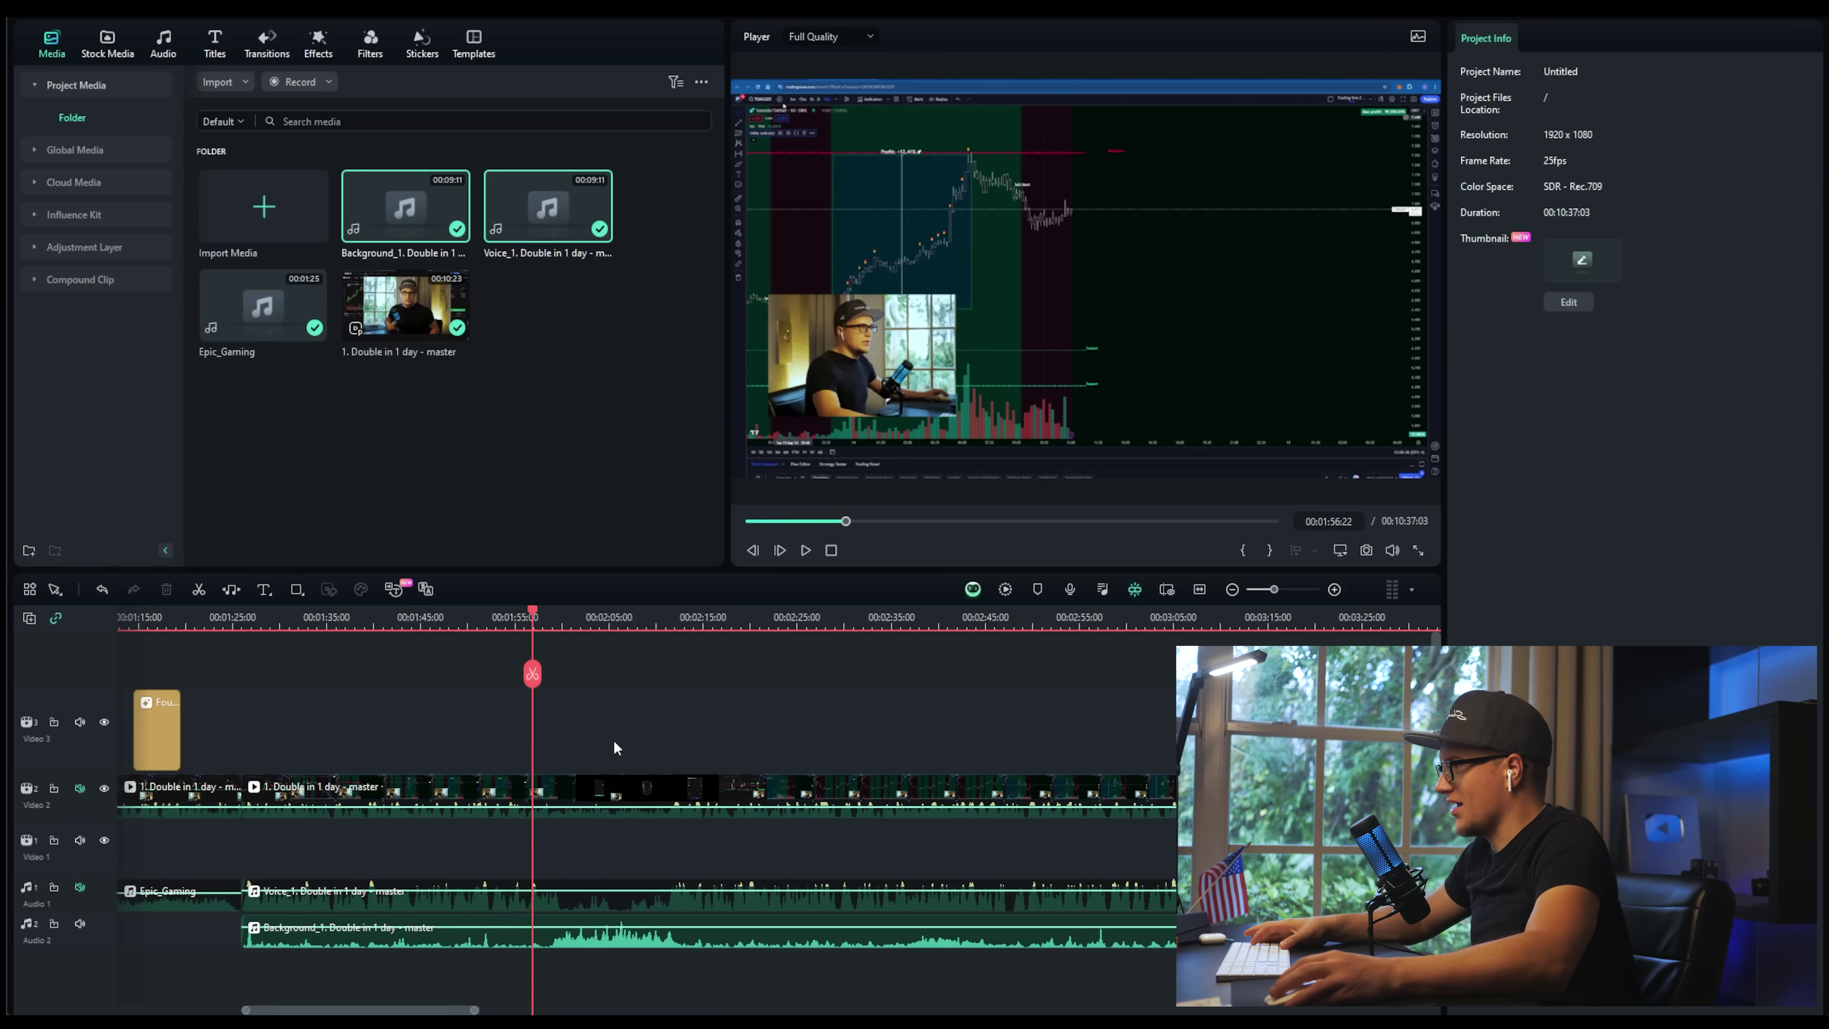
left_click_drag(556, 612, 549, 616)
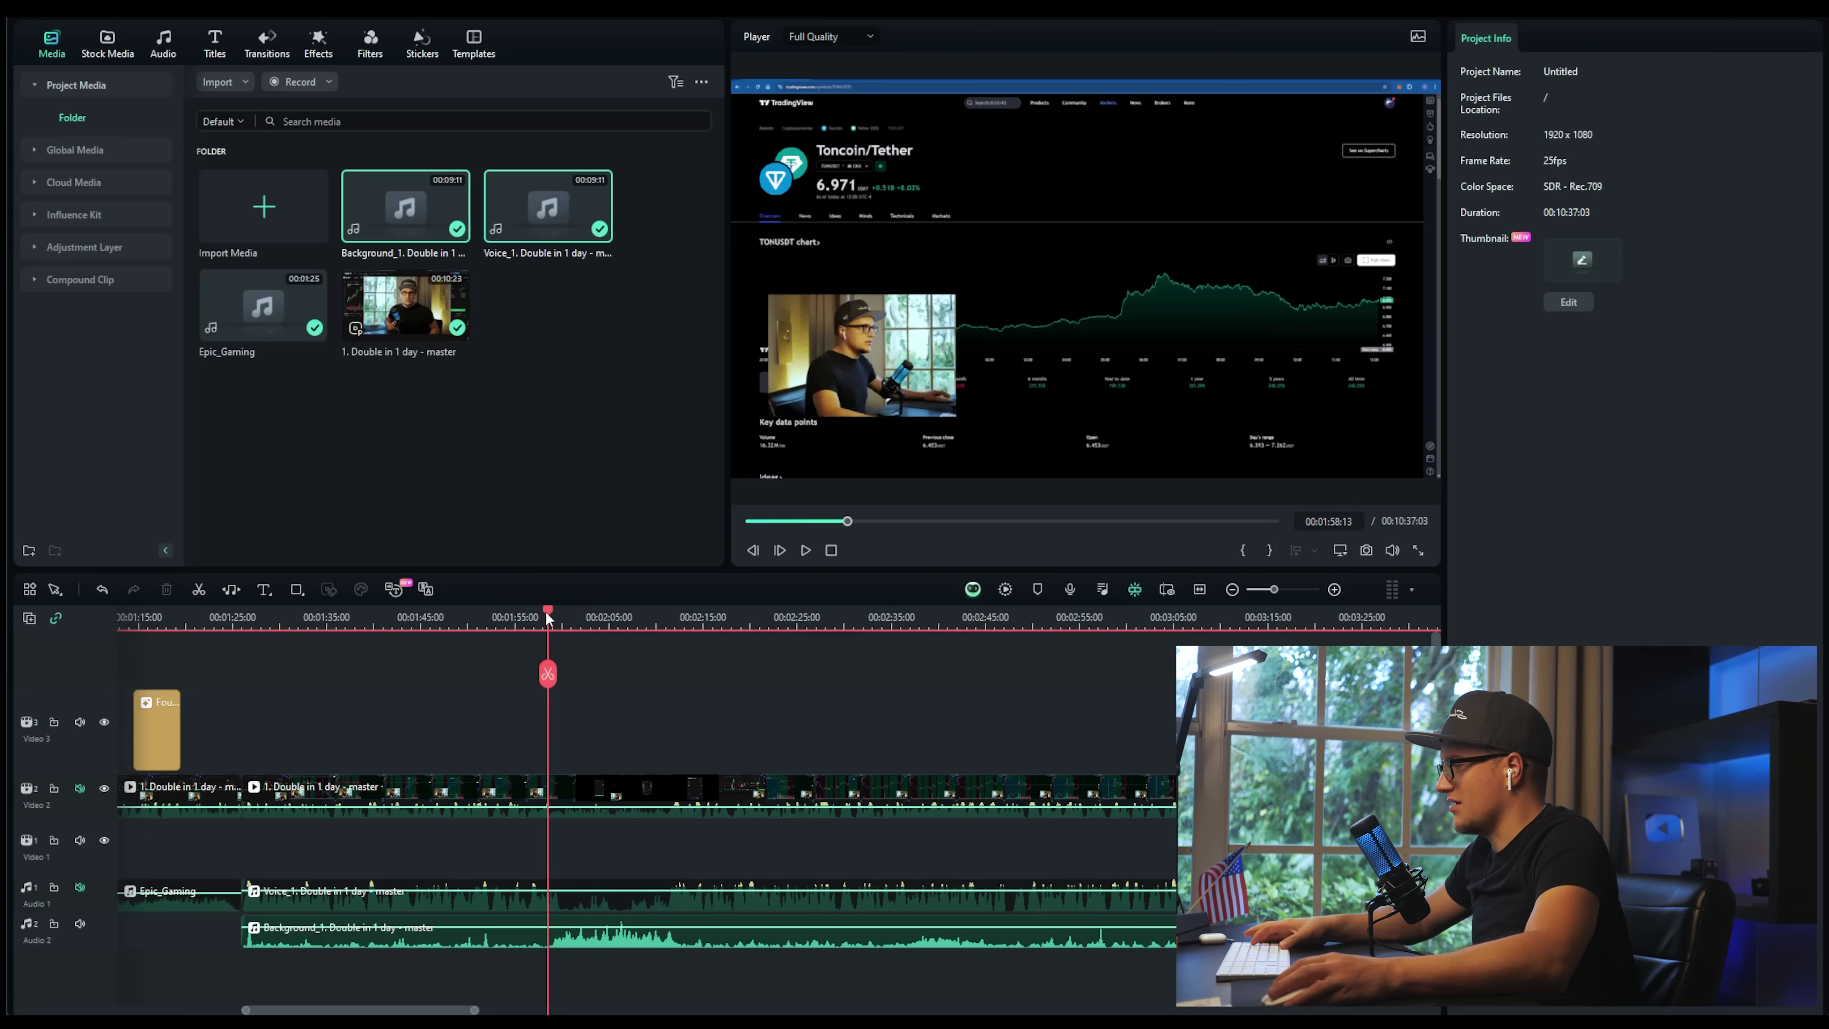
key("space")
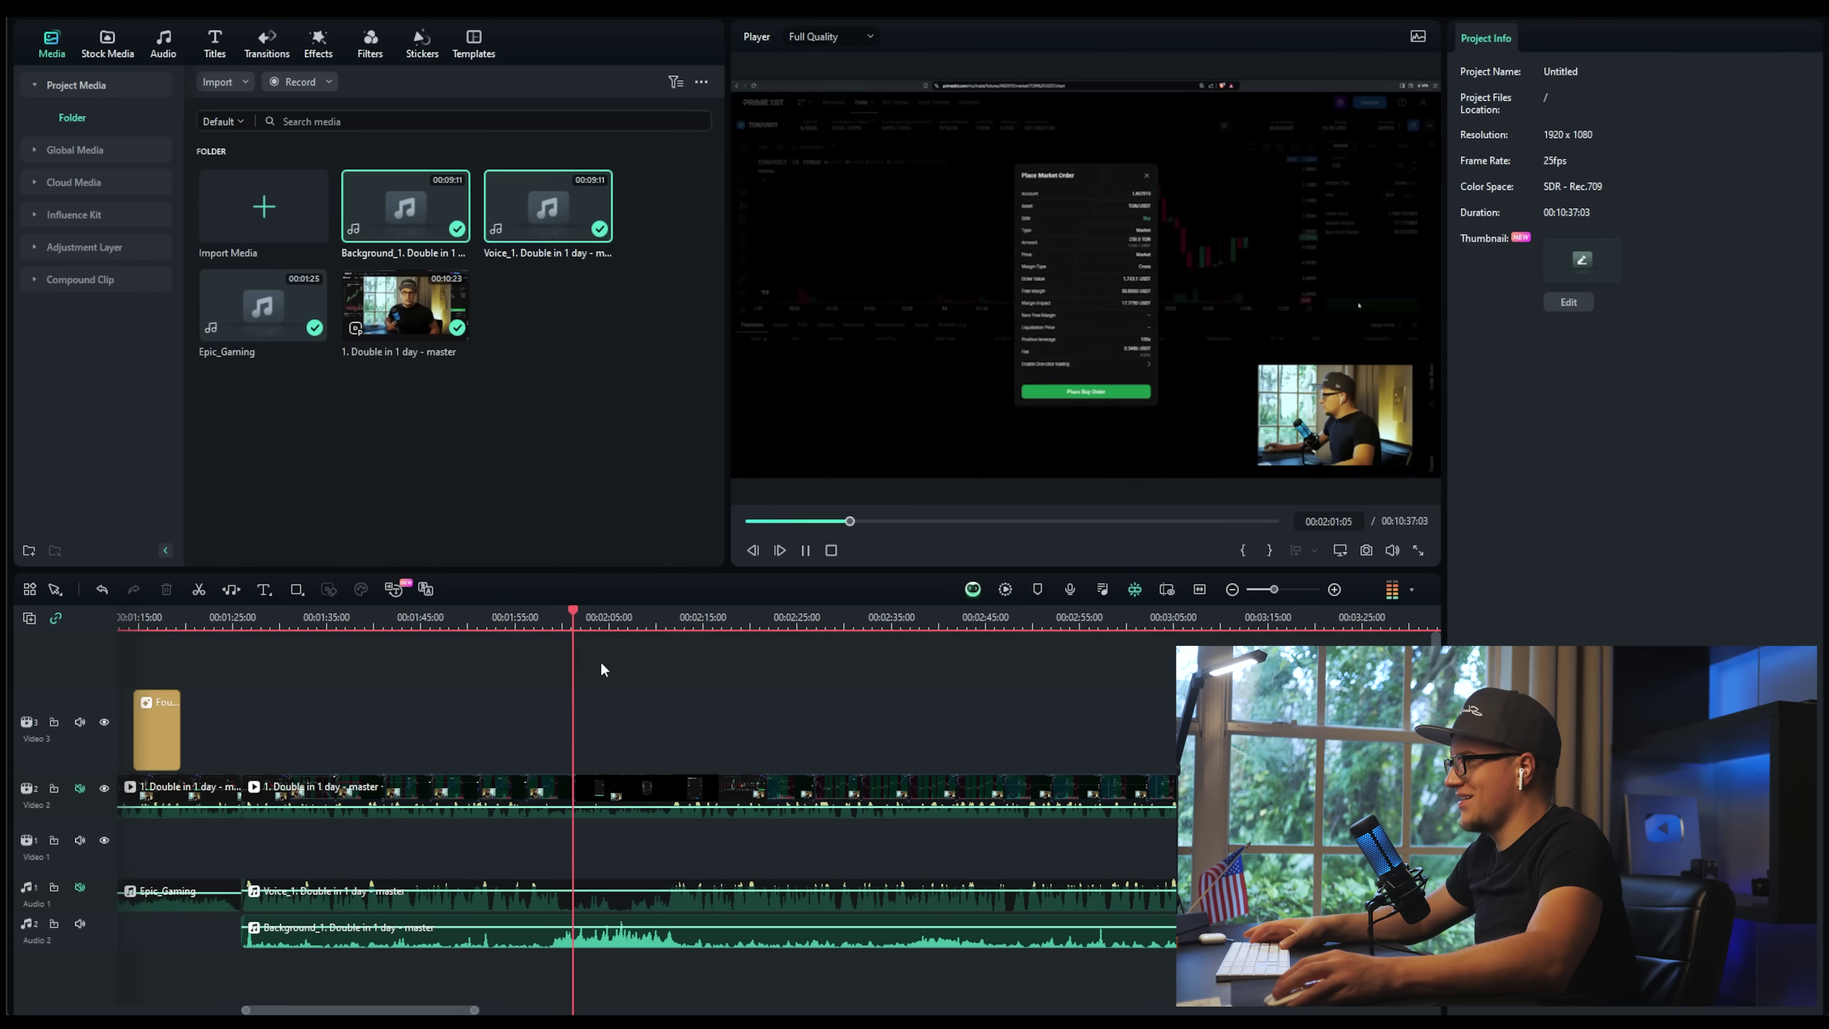
left_click(673, 624)
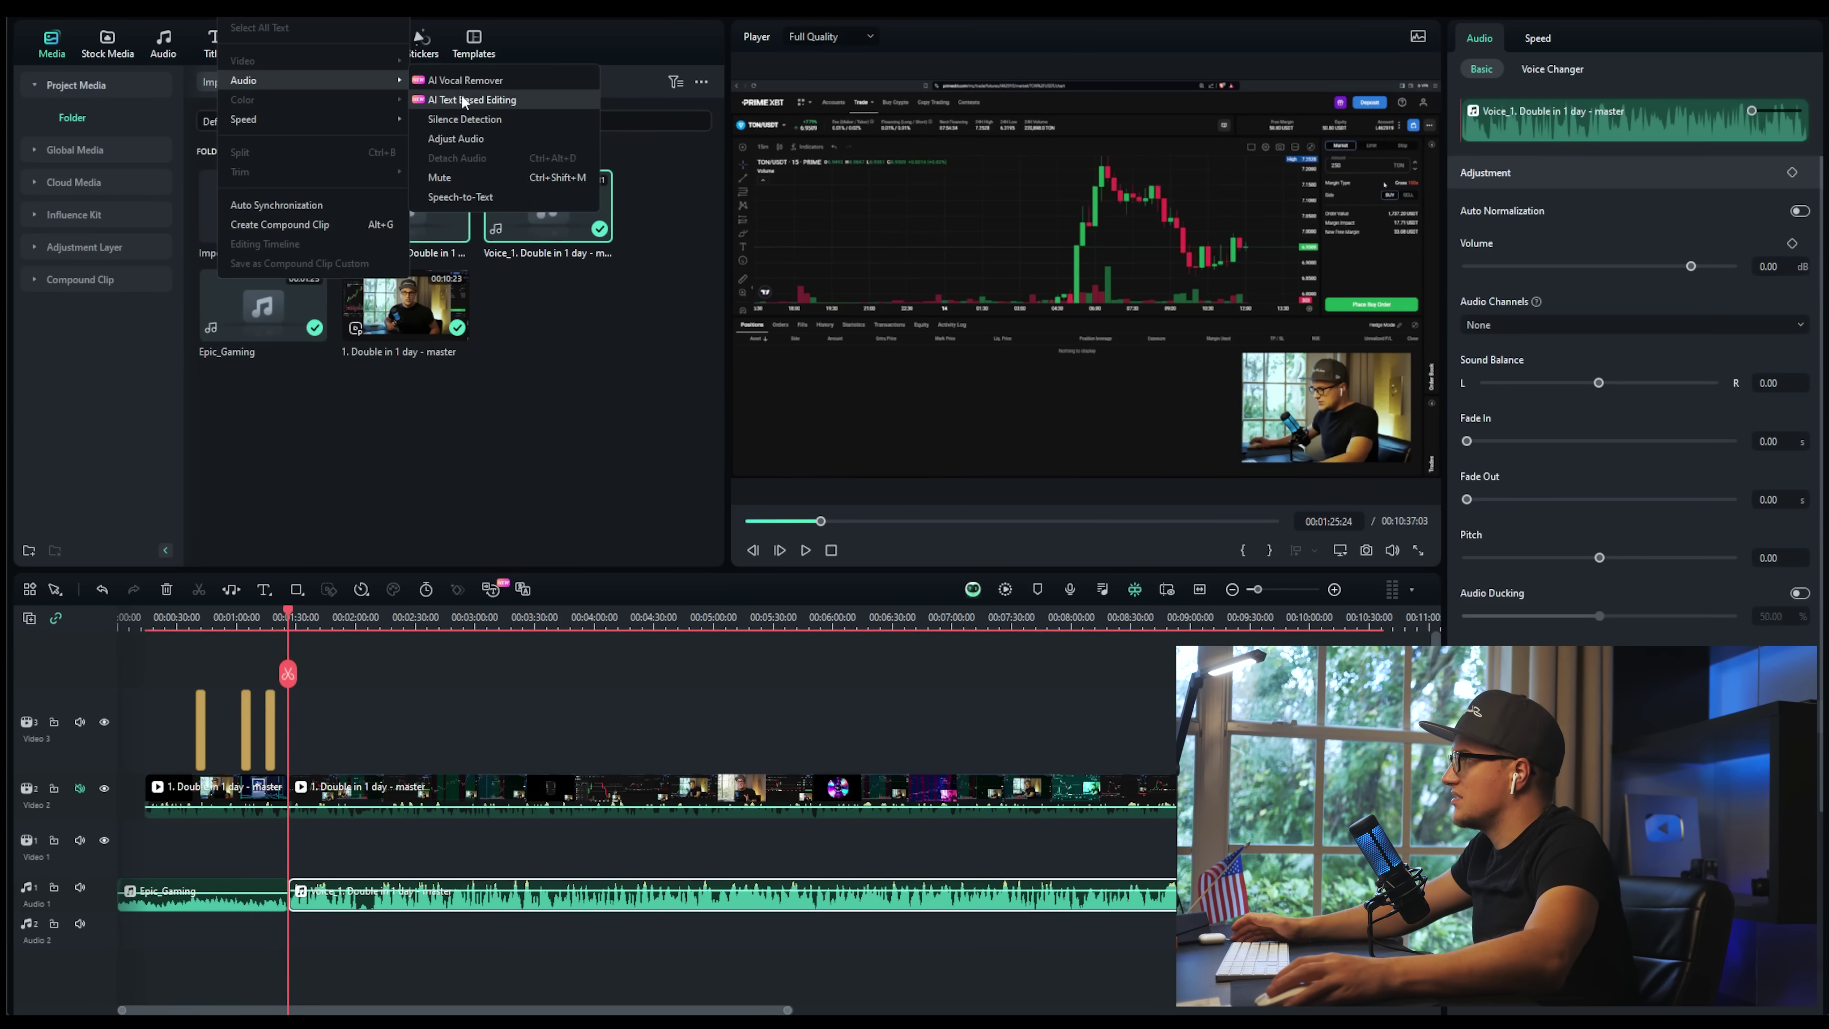
Transcribe the voiceover in English (US) and delete the words 'In any case'
left_click(463, 100)
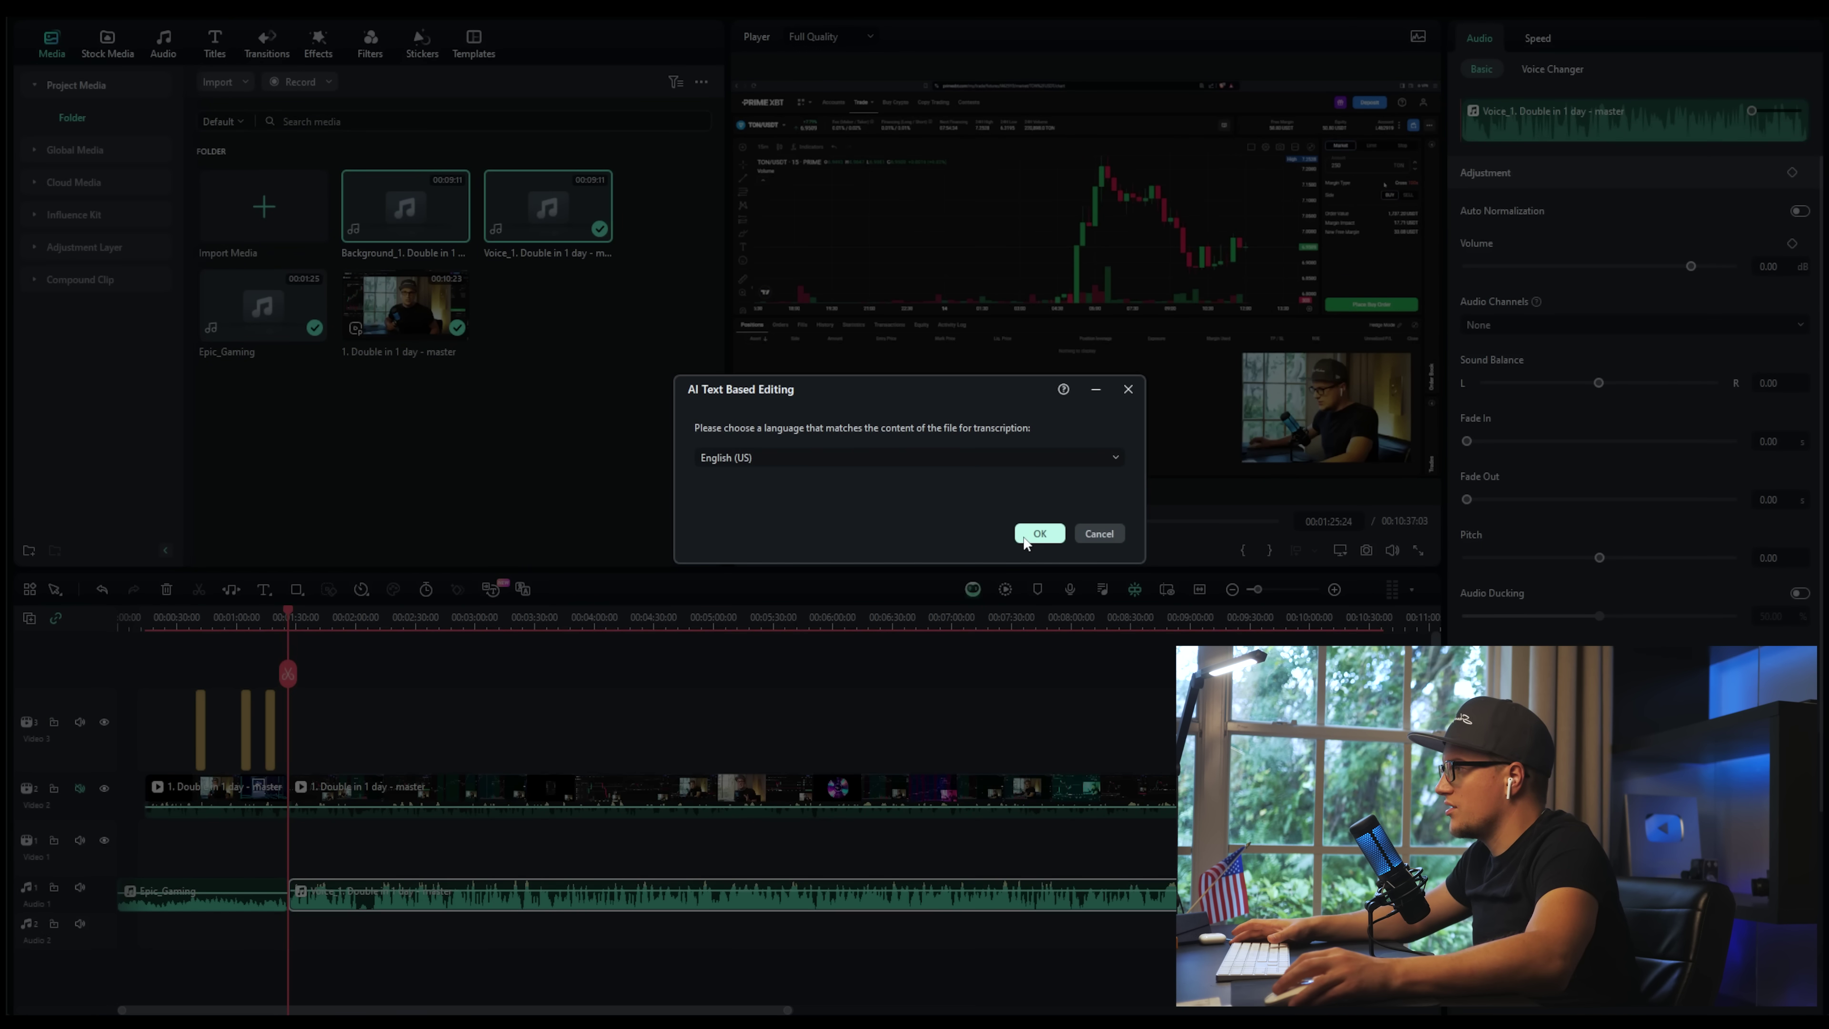
left_click(1040, 533)
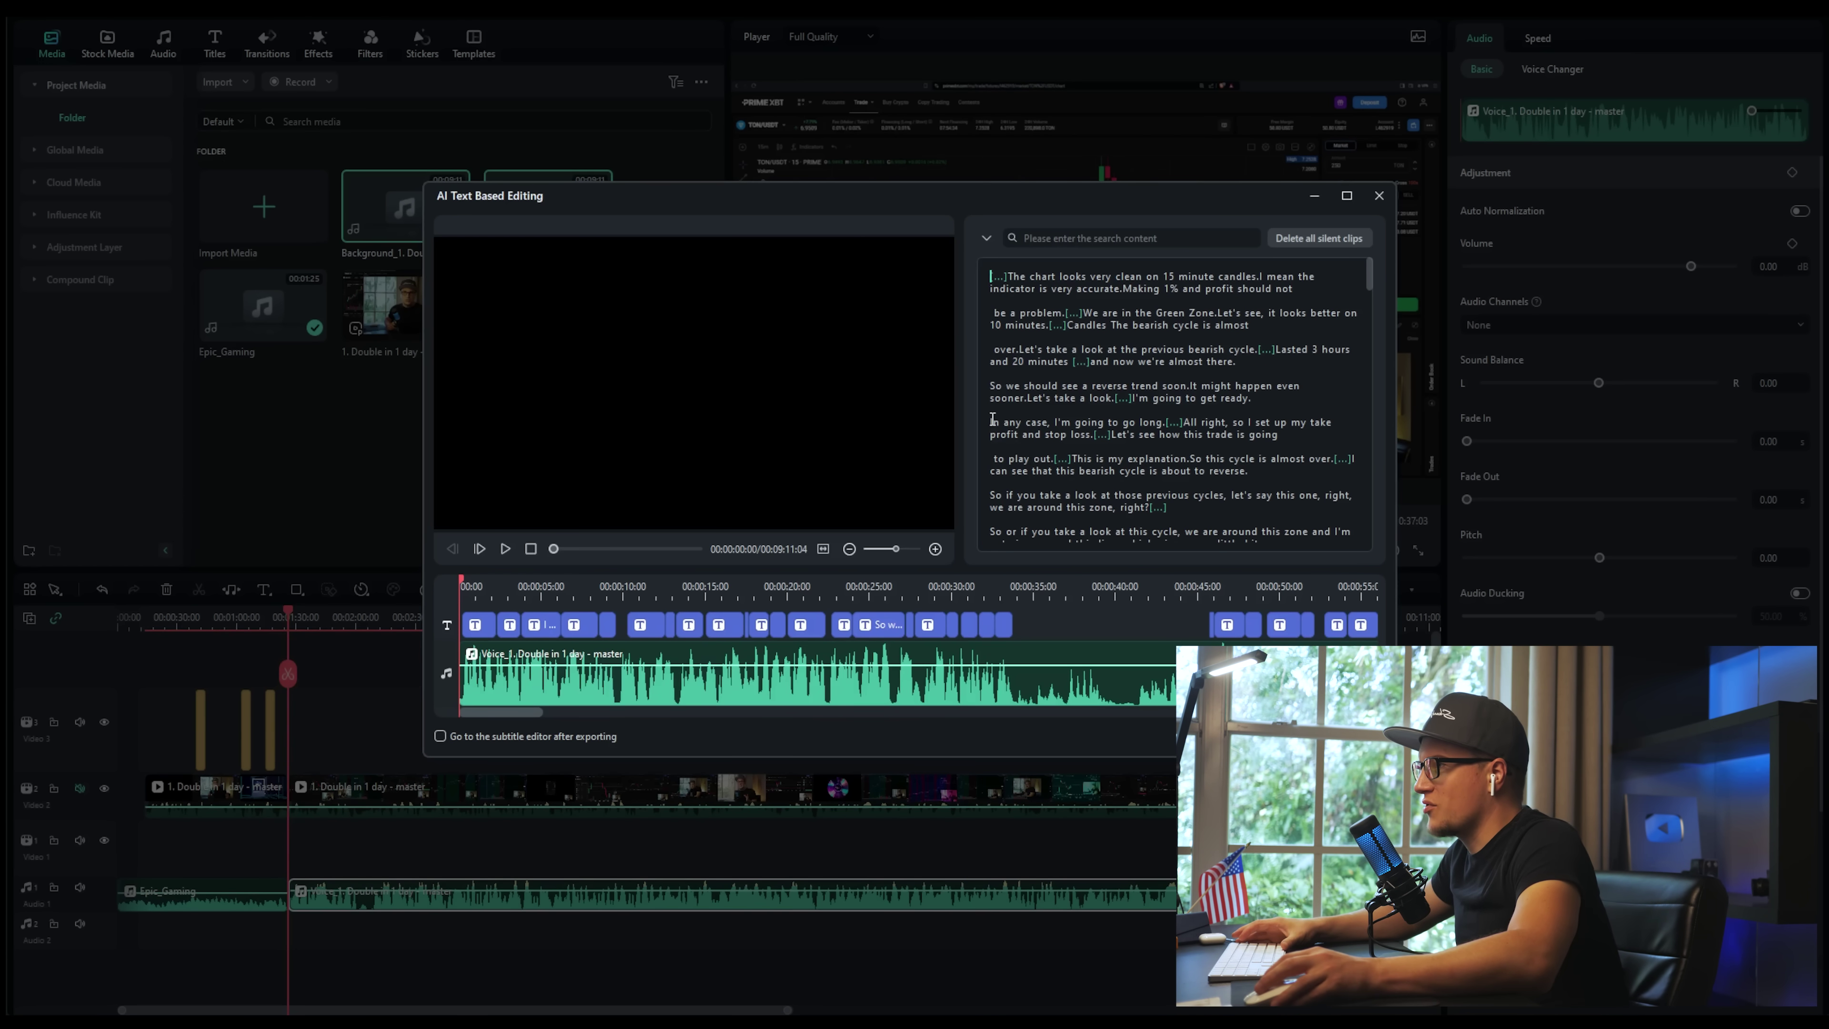
left_click_drag(992, 420, 1051, 423)
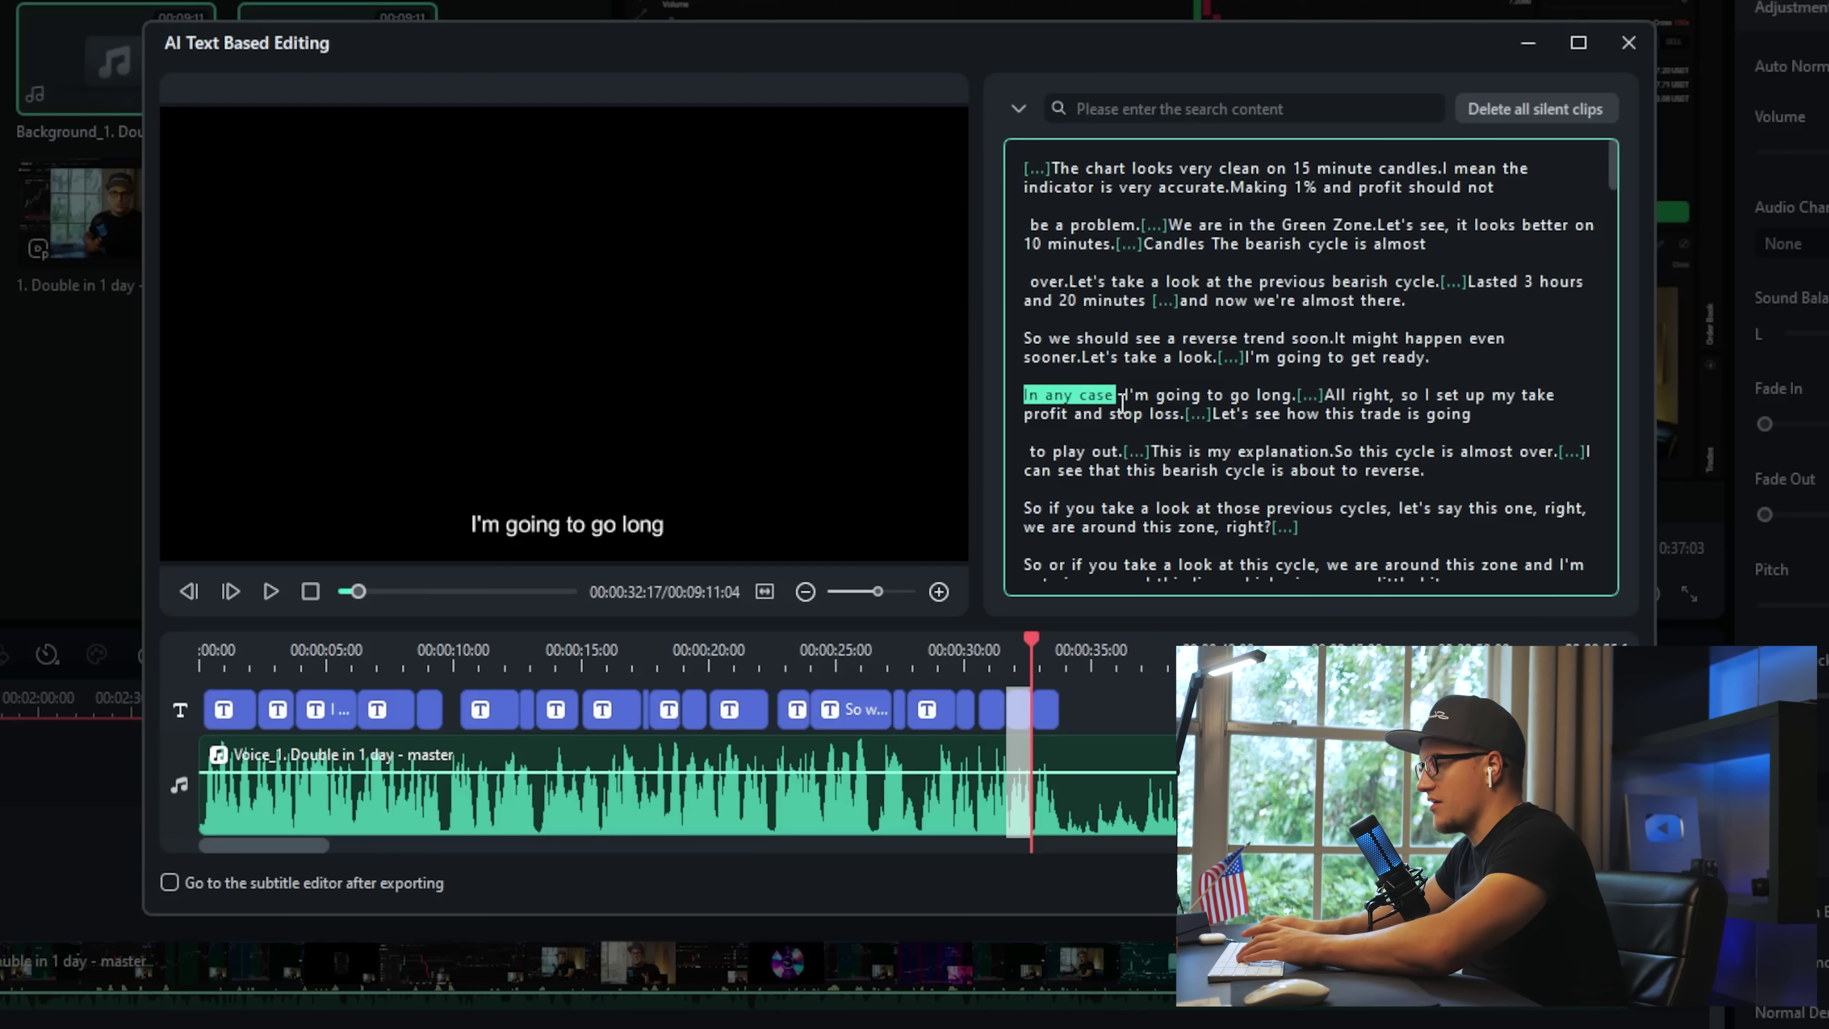
key("BackSpace")
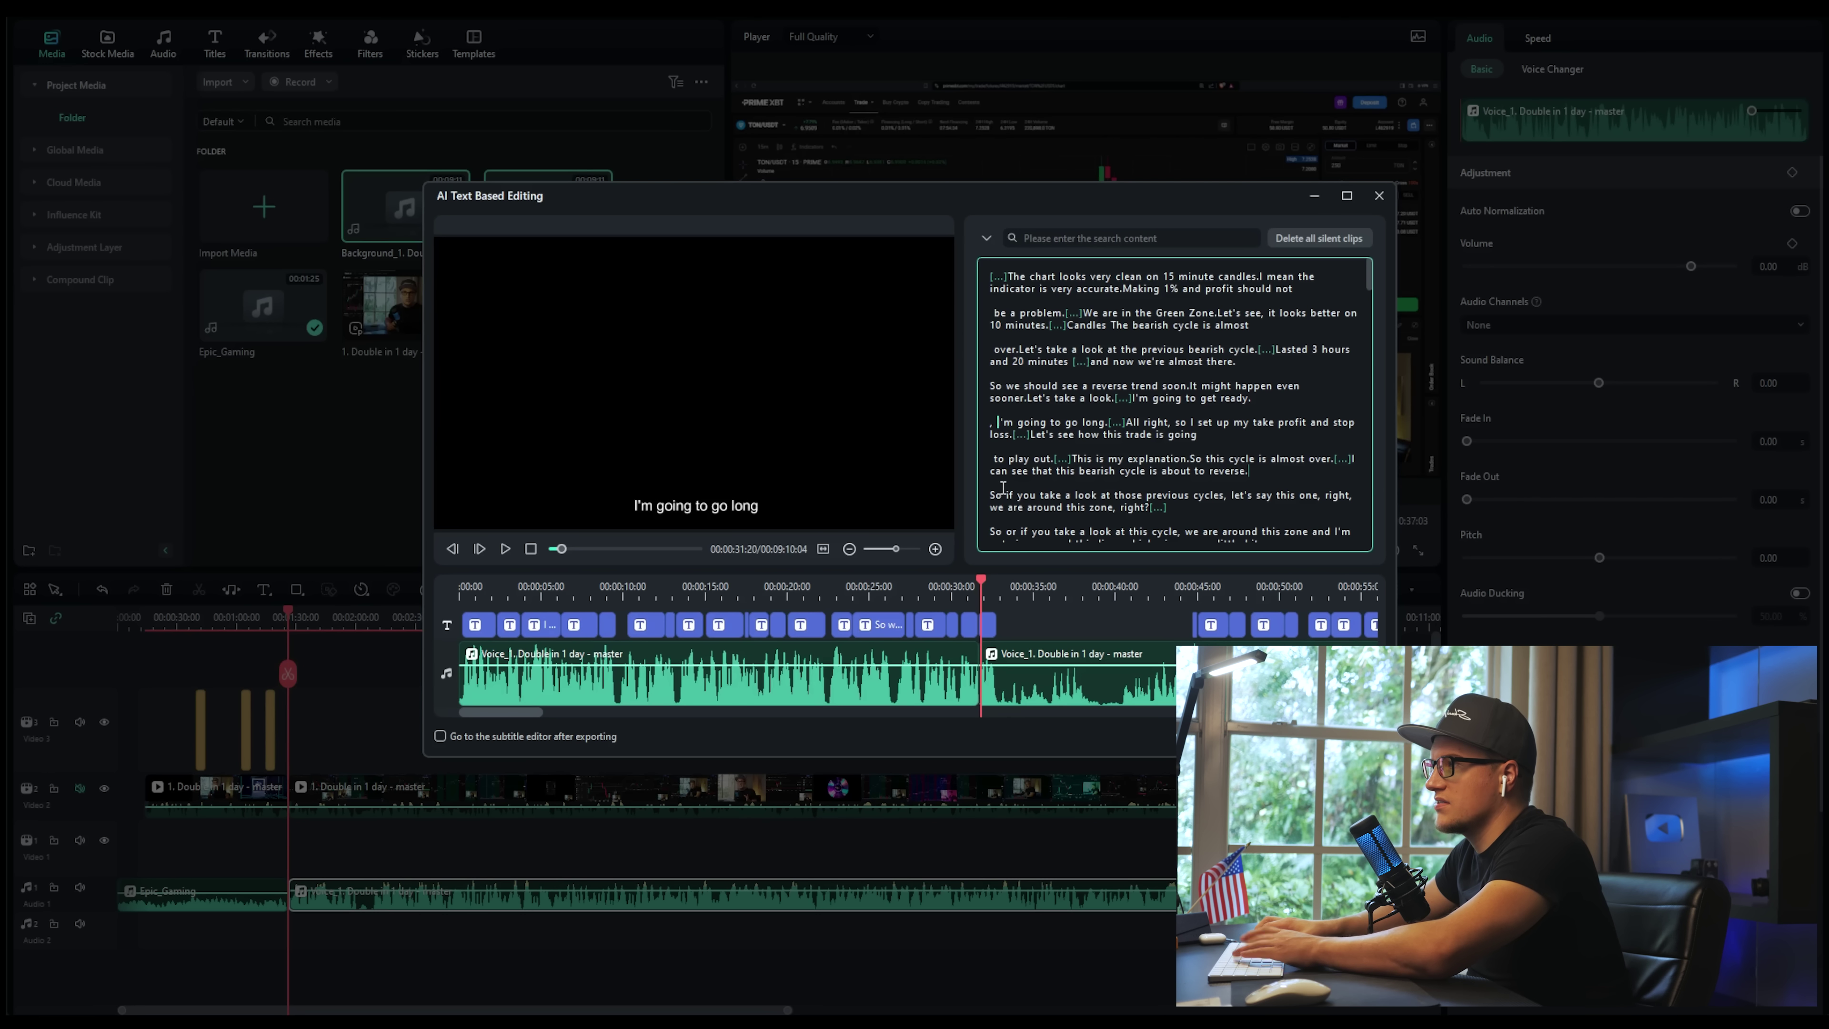
Play back the edited voiceover to check the cut, then scroll down the transcript panel
key("space")
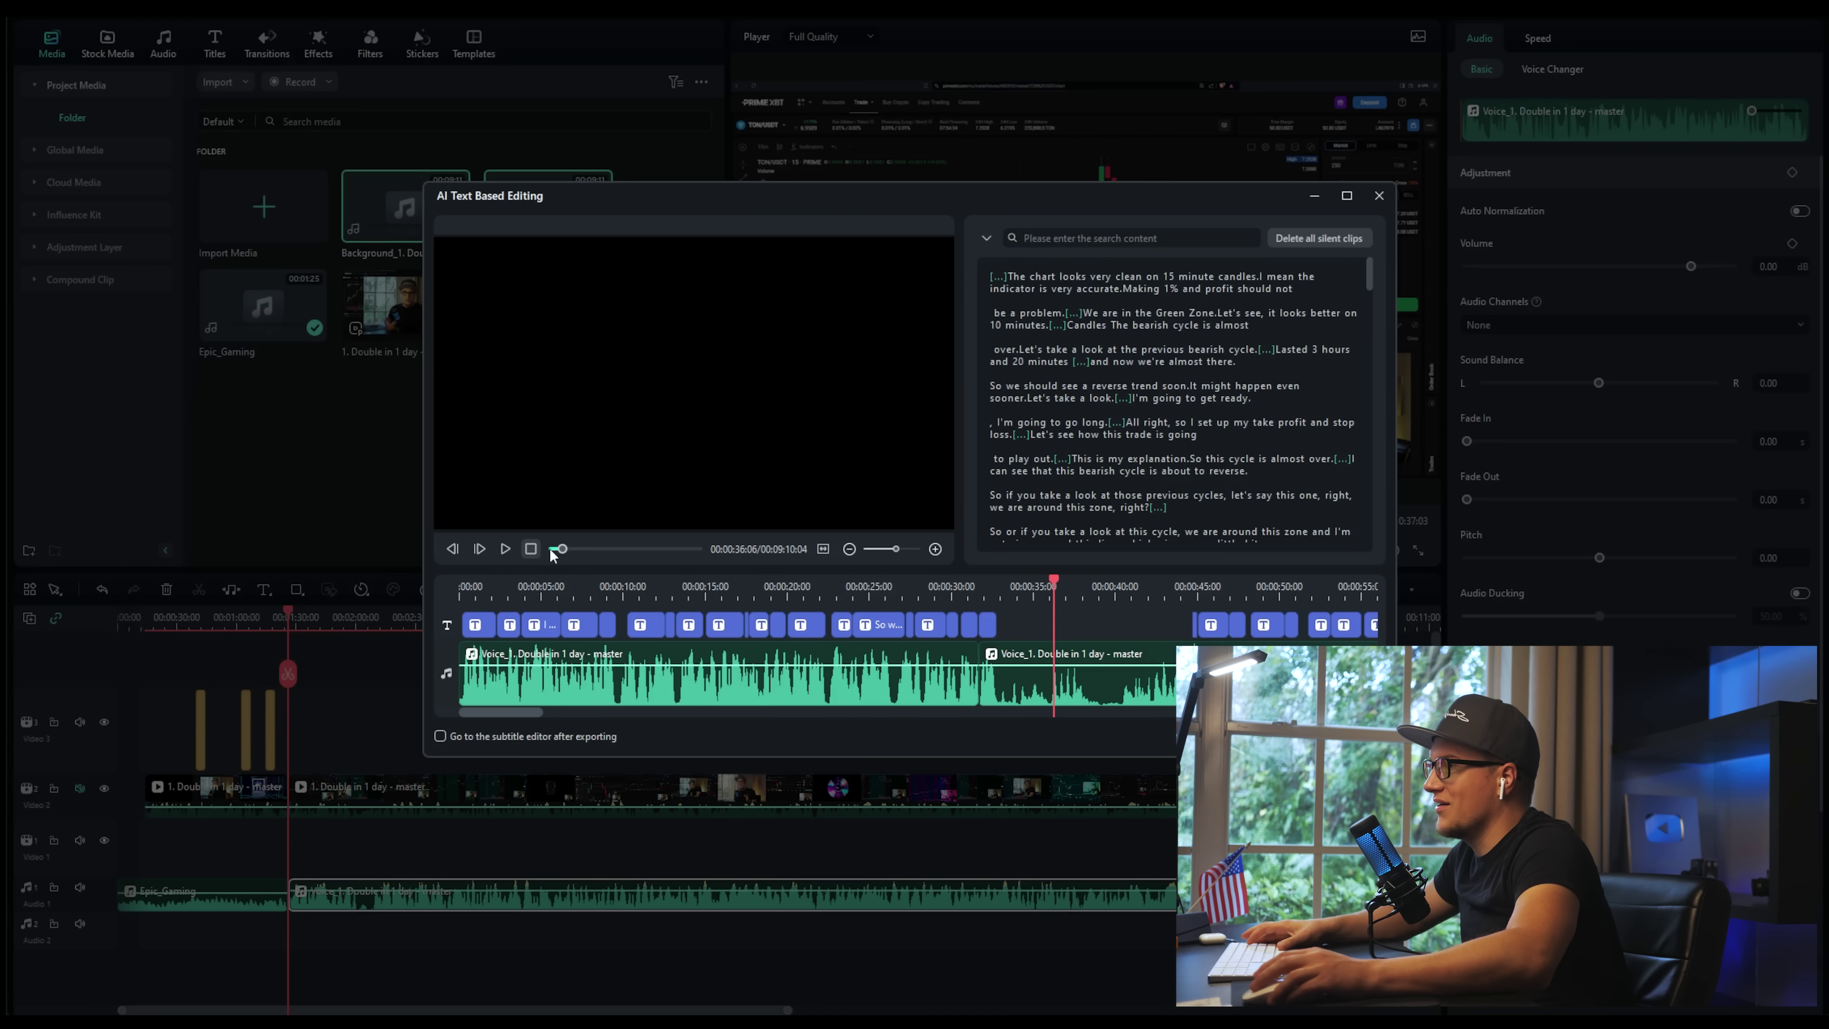
key("space")
scroll(1406, 431, "down", 3)
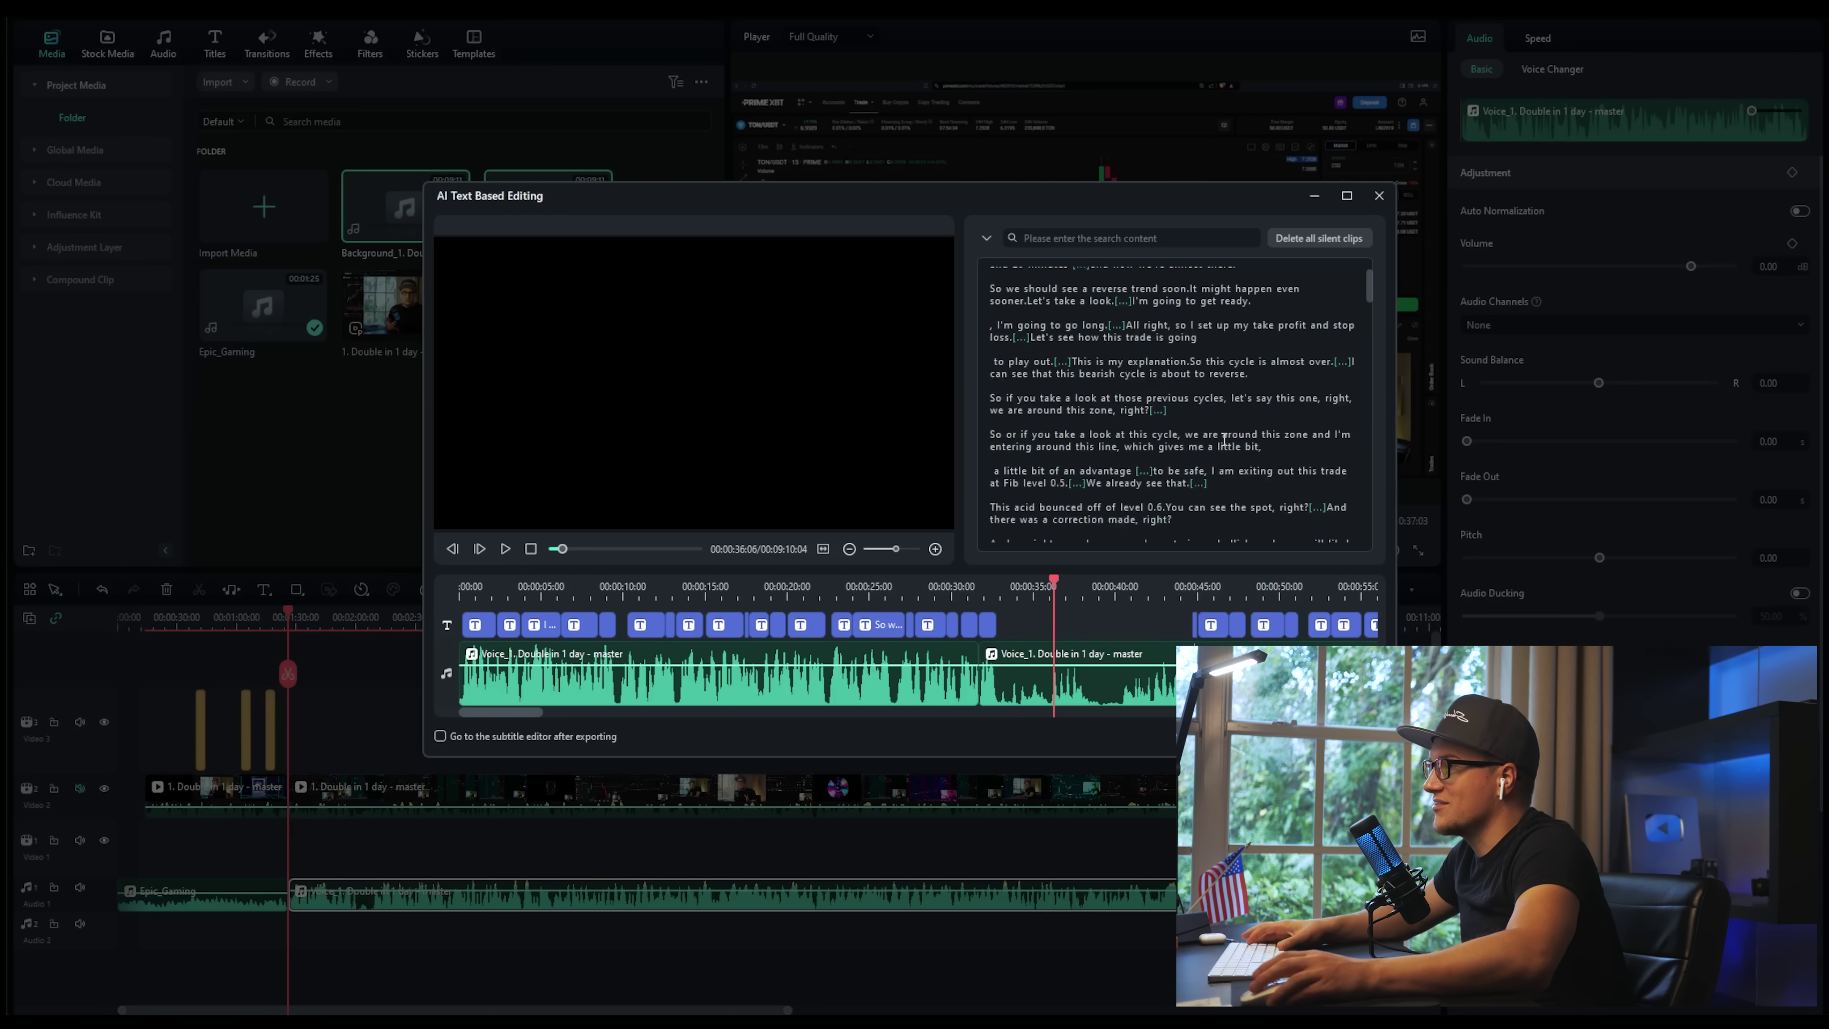
scroll(1283, 494, "down", 3)
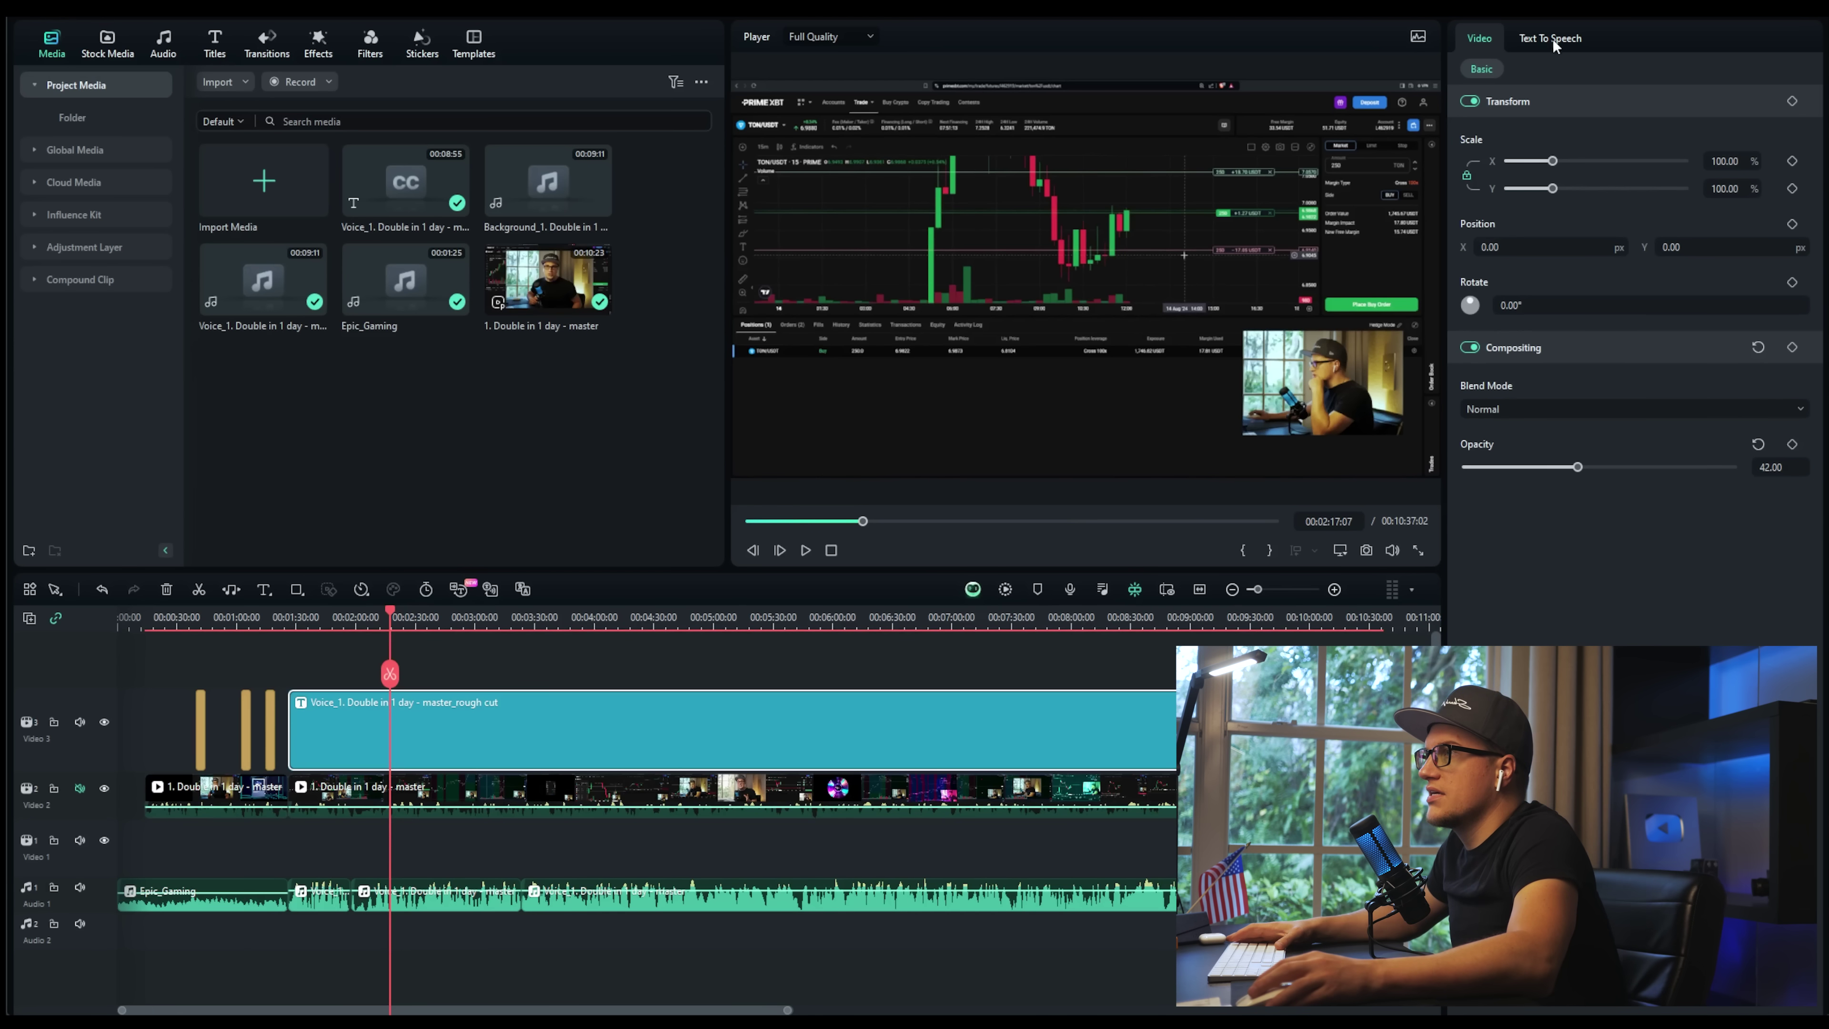
Record a consent voice sample under Text To Speech's Clone Voice and start cloning it
left_click(1551, 39)
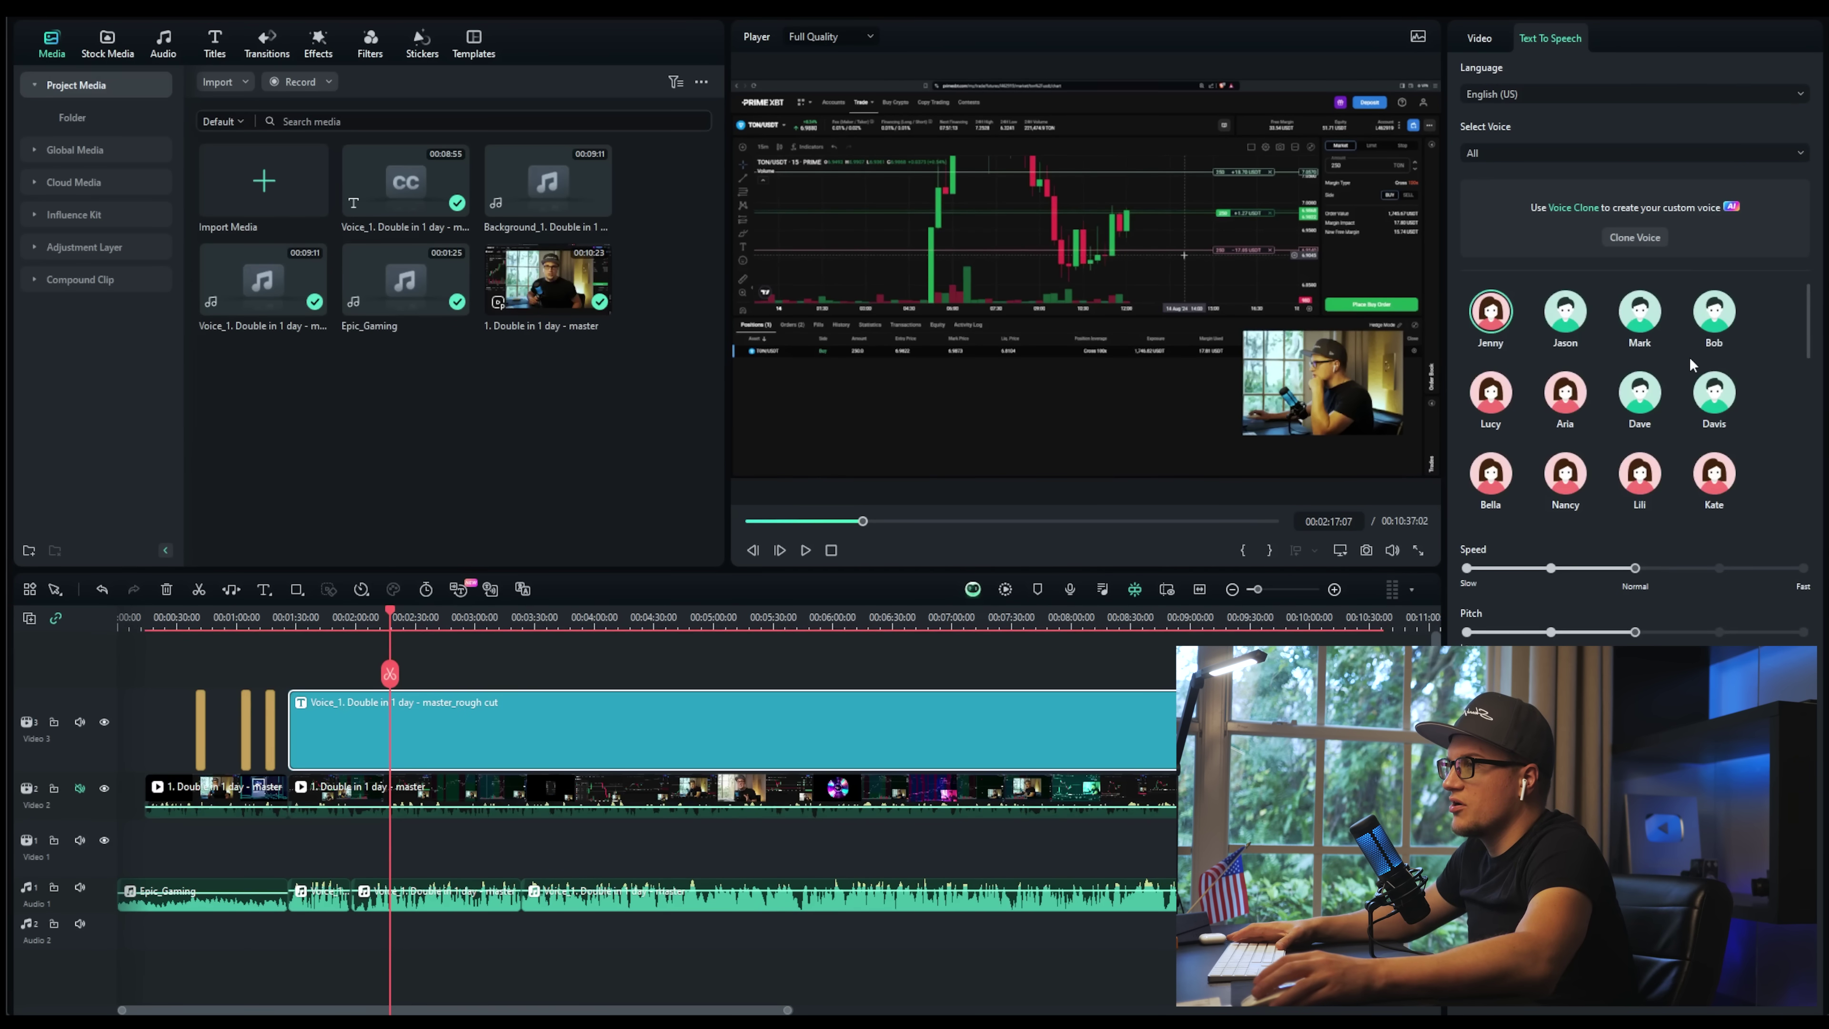
mouse_move(1703, 411)
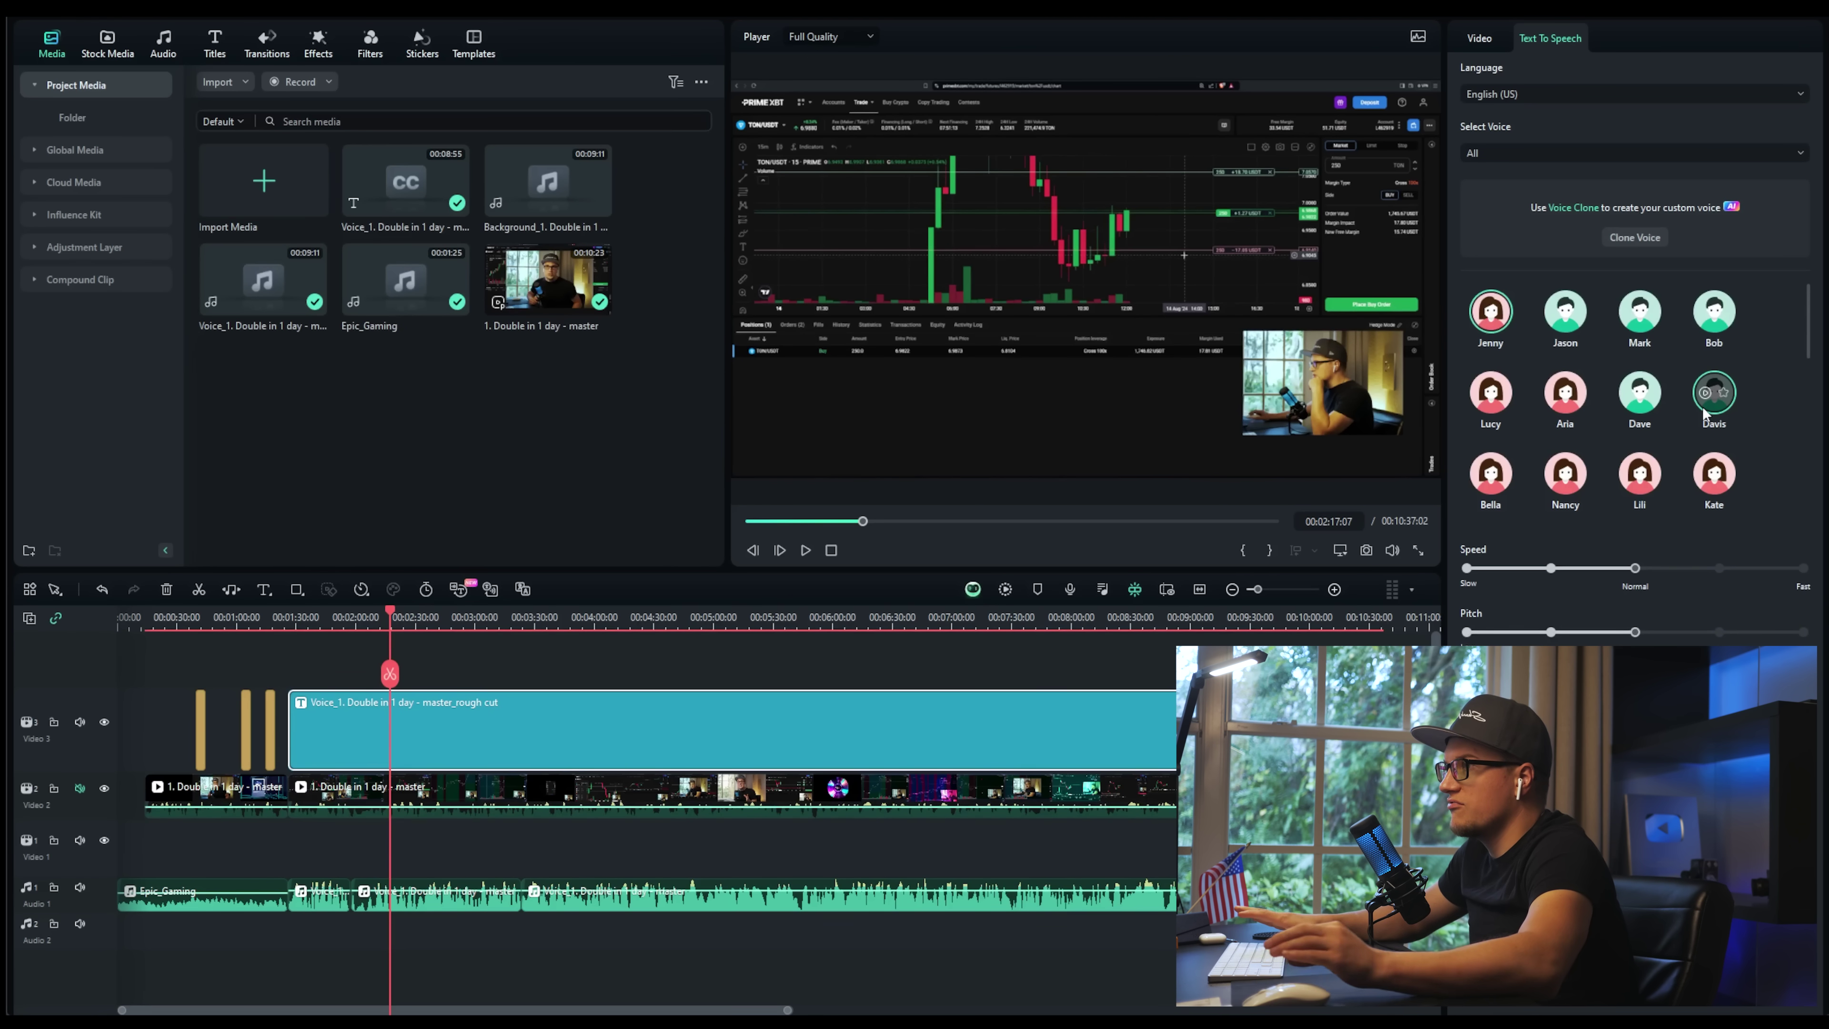
left_click(1701, 406)
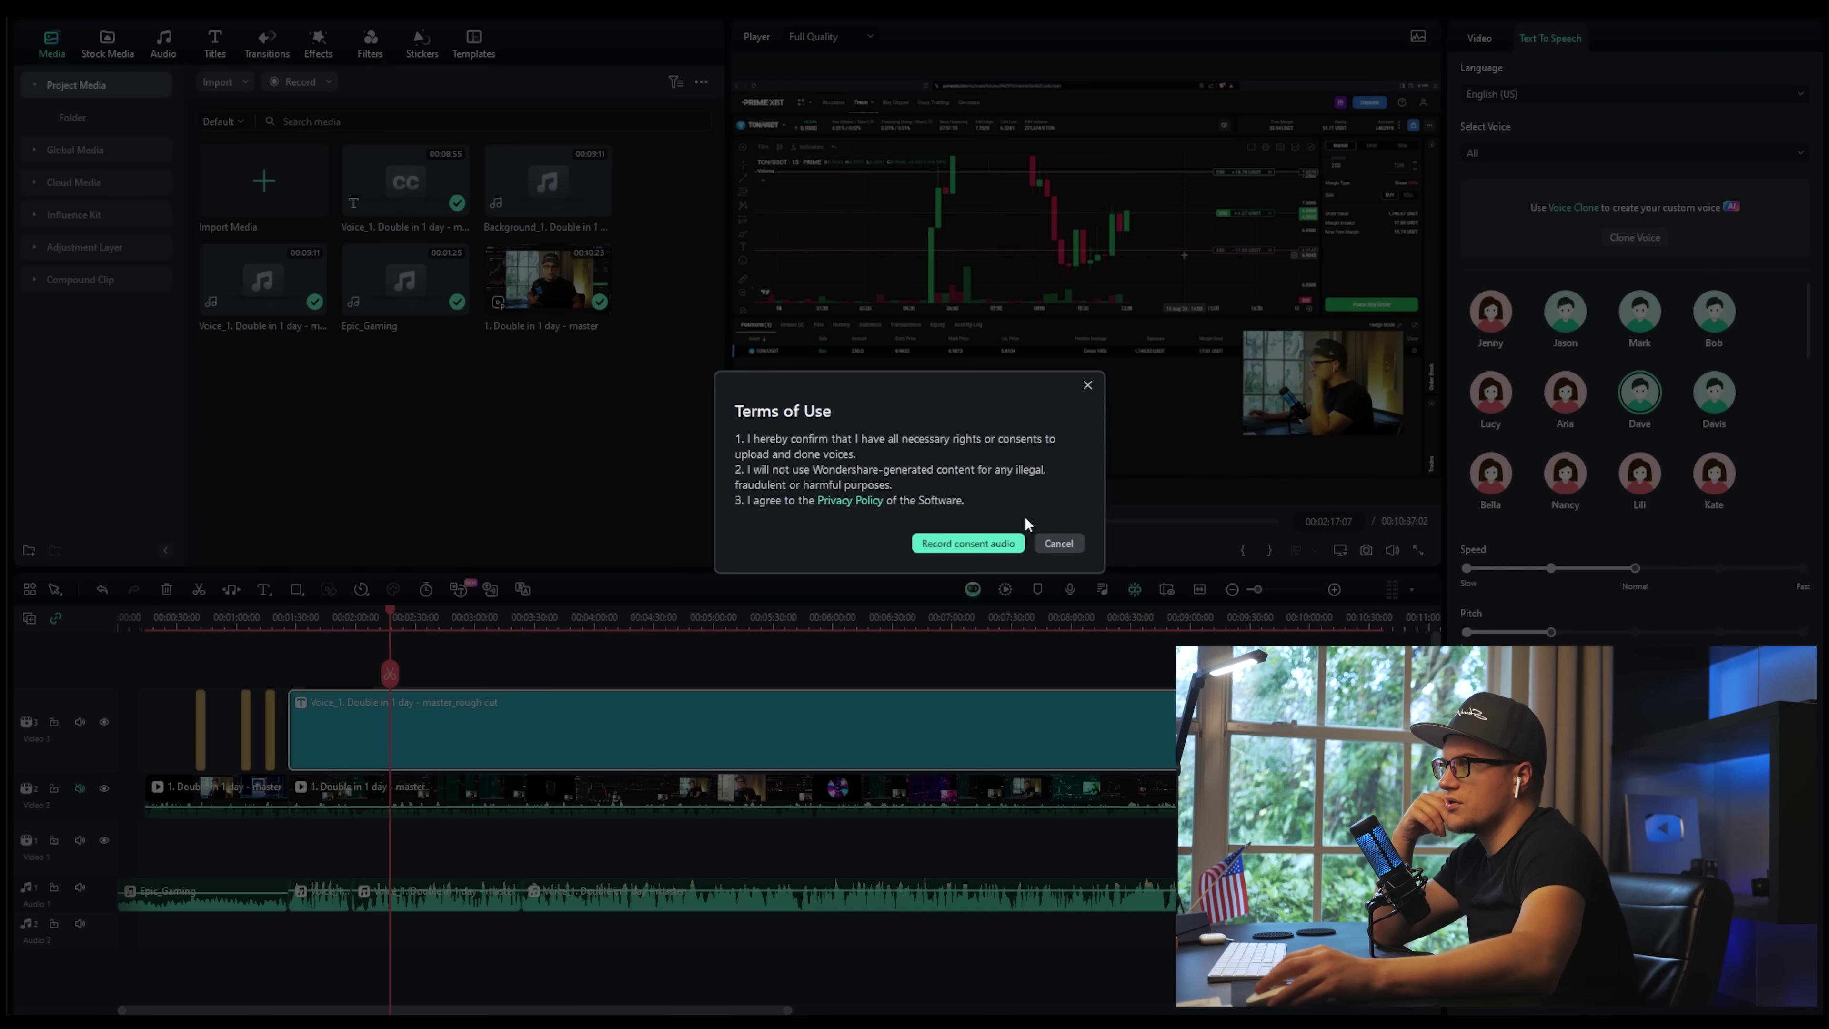
left_click(983, 545)
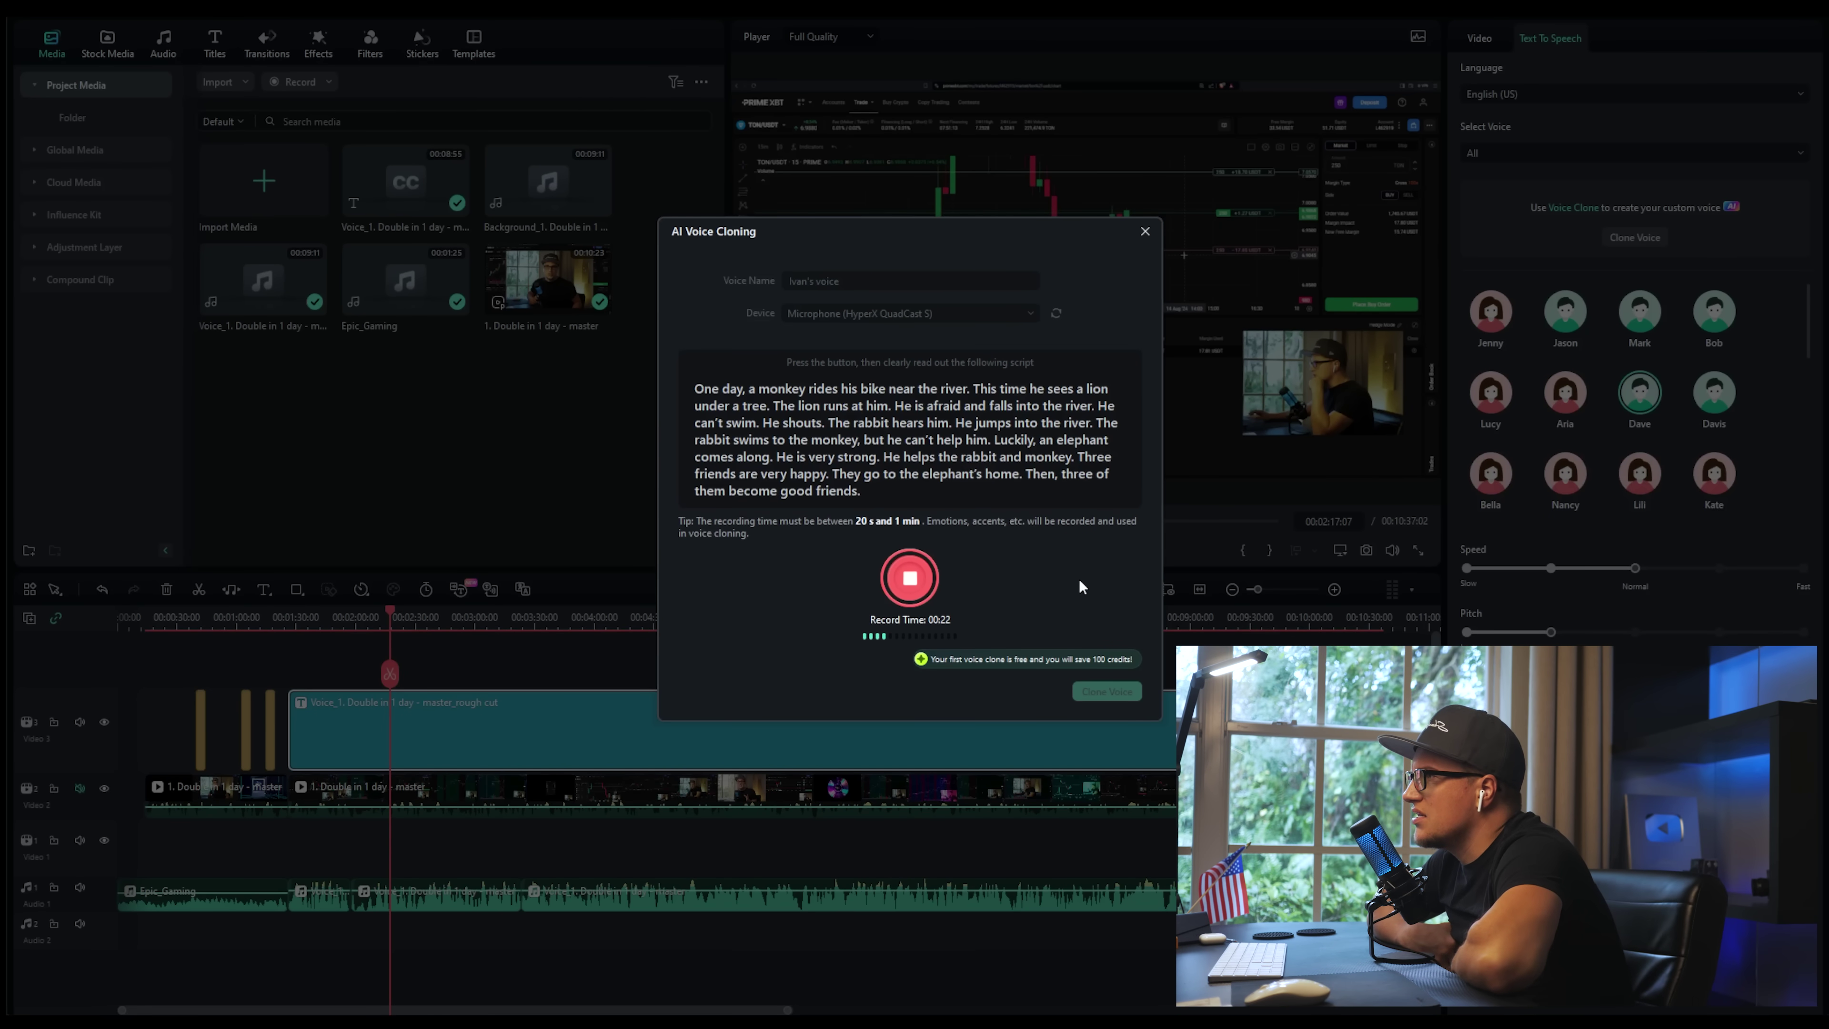
left_click(910, 577)
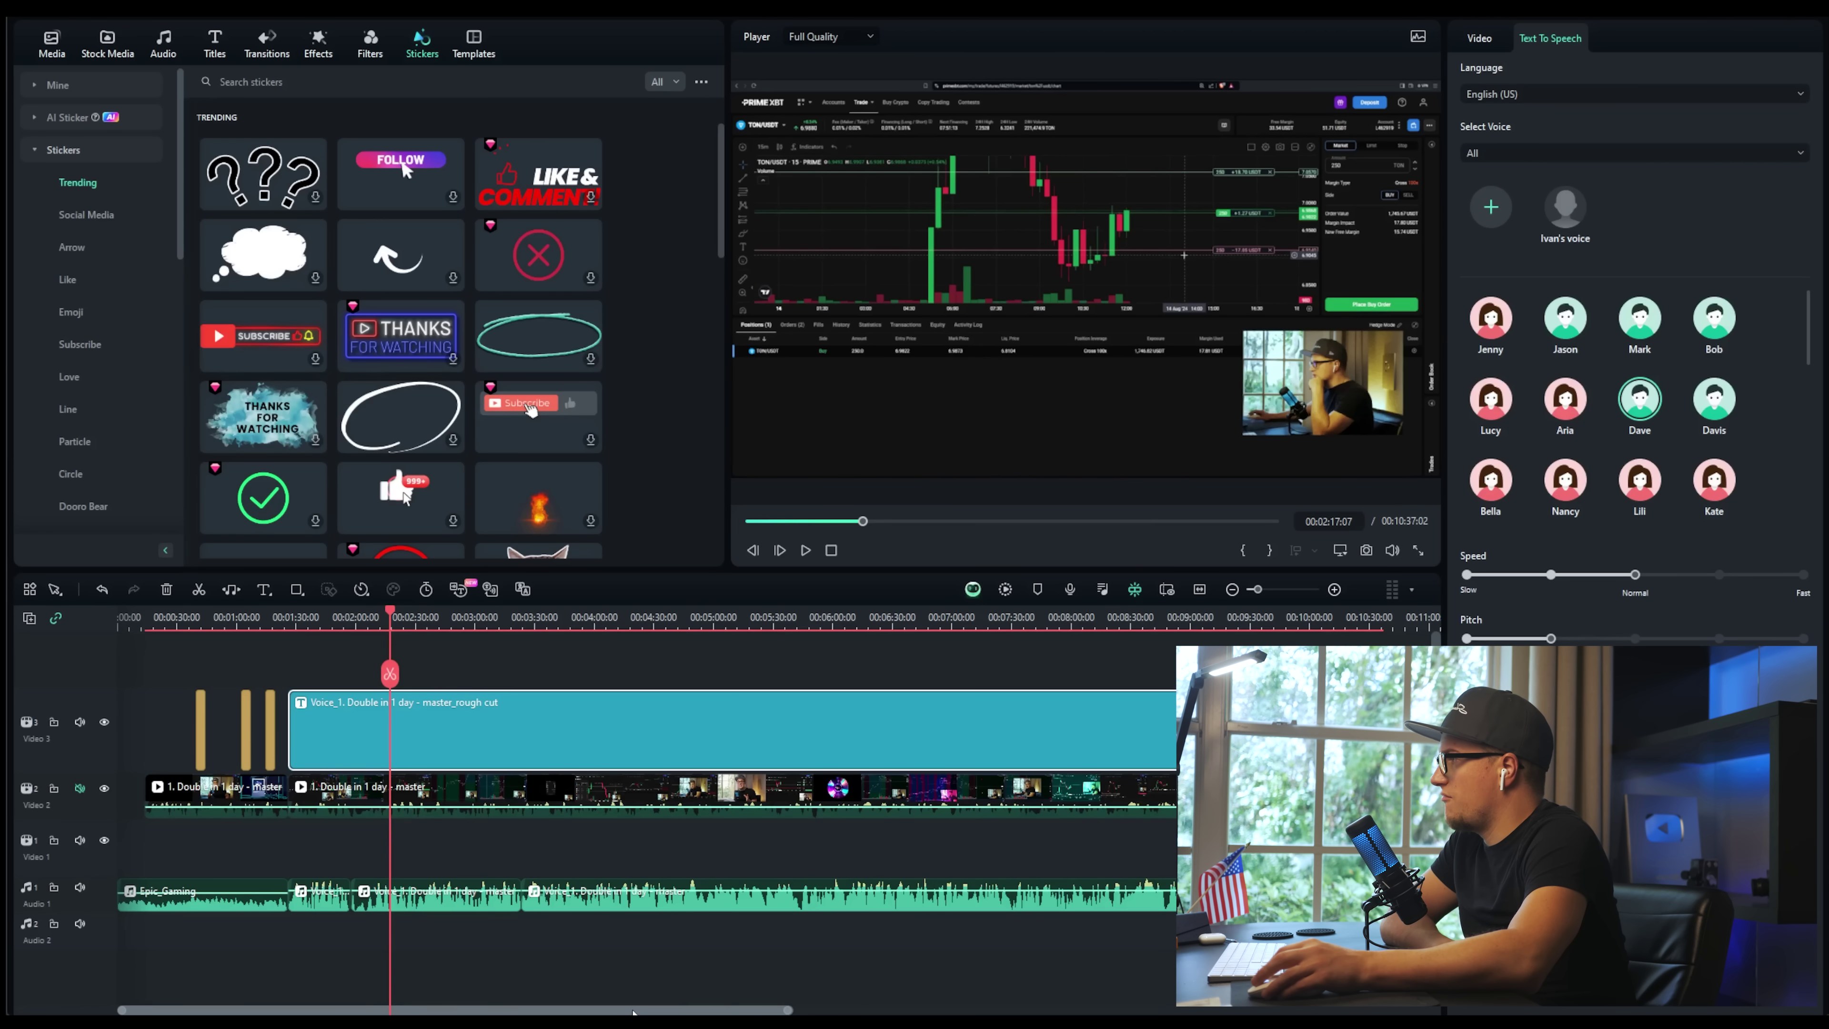
Drag the Like & Comment sticker from Trending onto a new timeline track
left_click(633, 1005)
scroll(648, 1002, "down", 2)
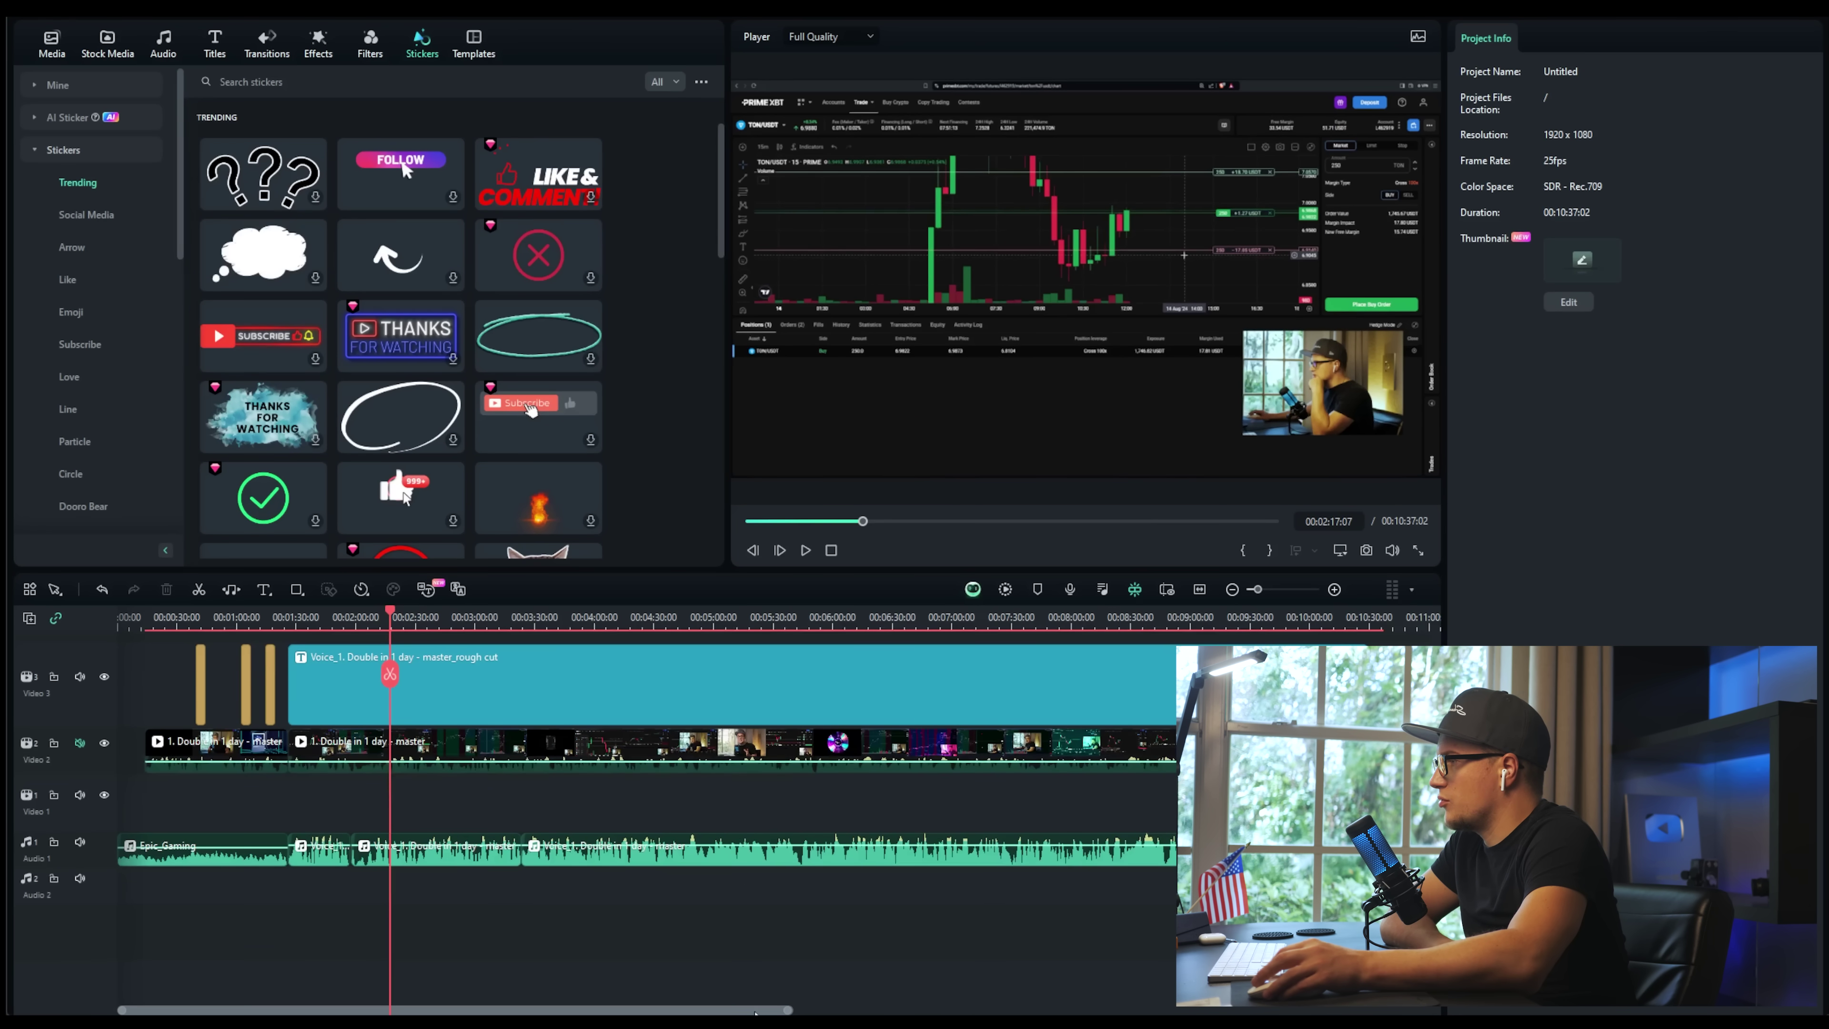
scroll(805, 931, "up", 2)
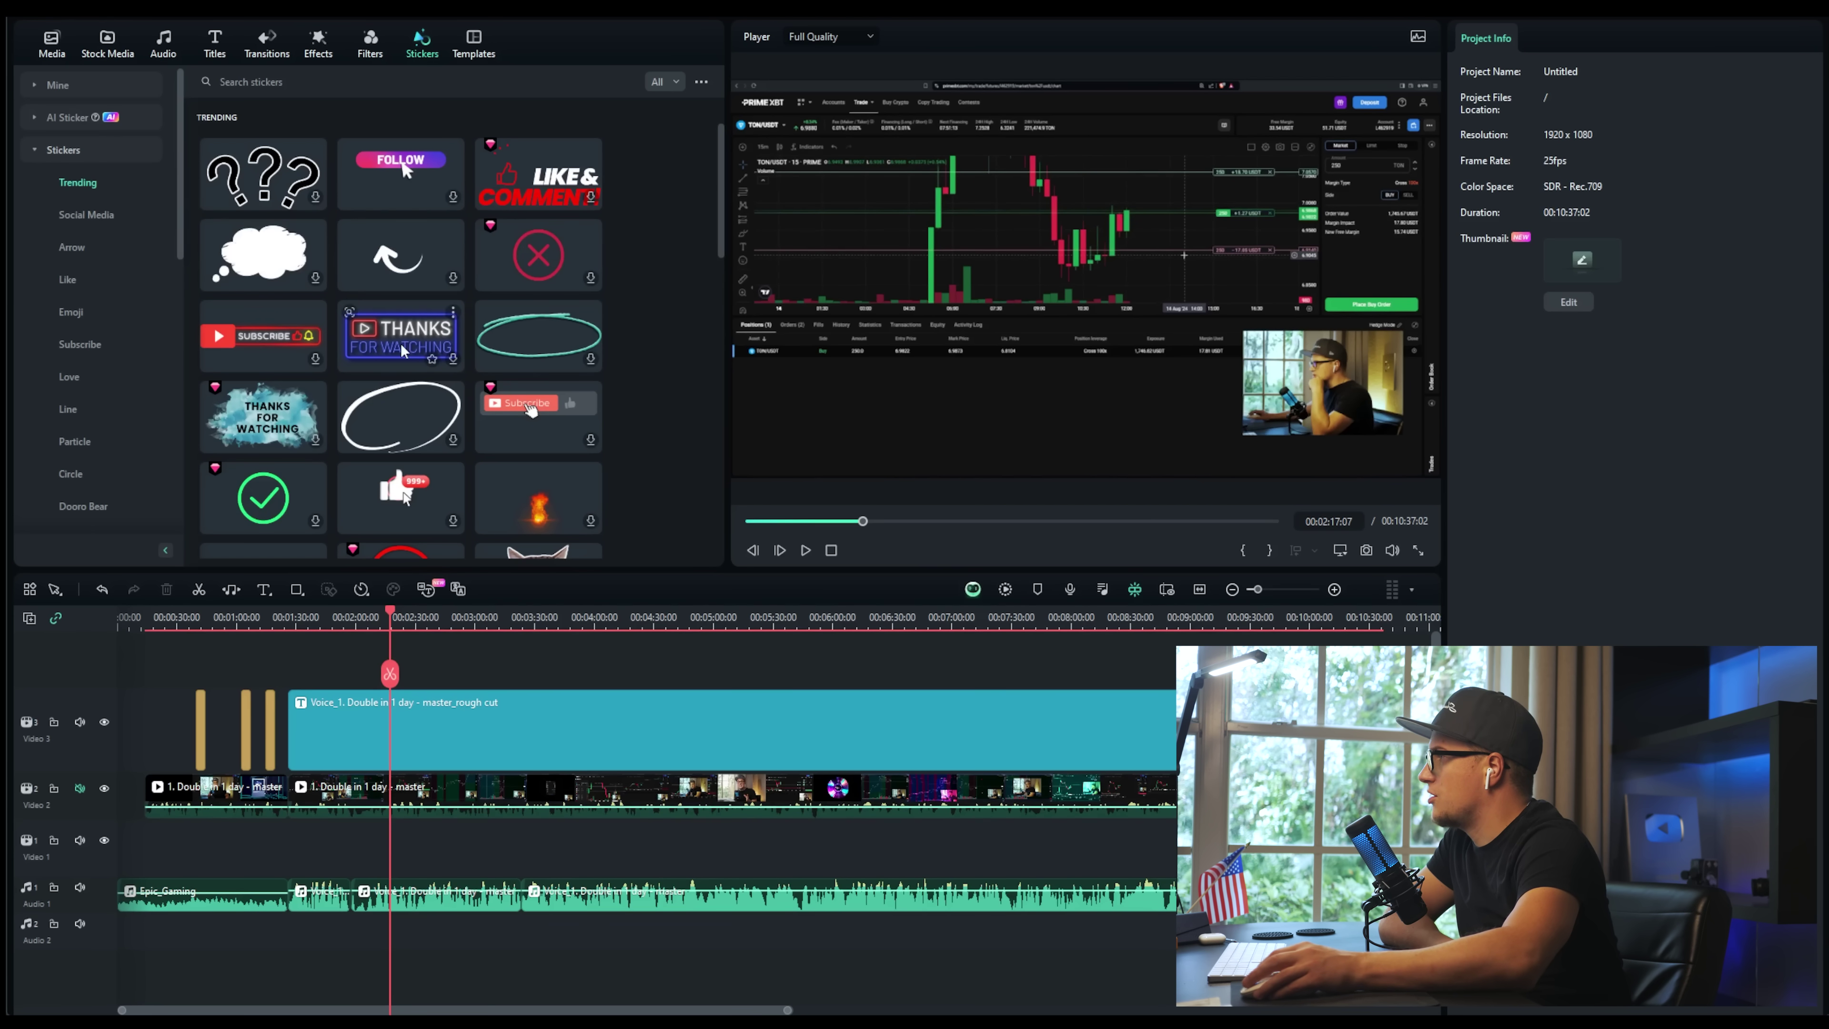
left_click_drag(538, 174, 1016, 659)
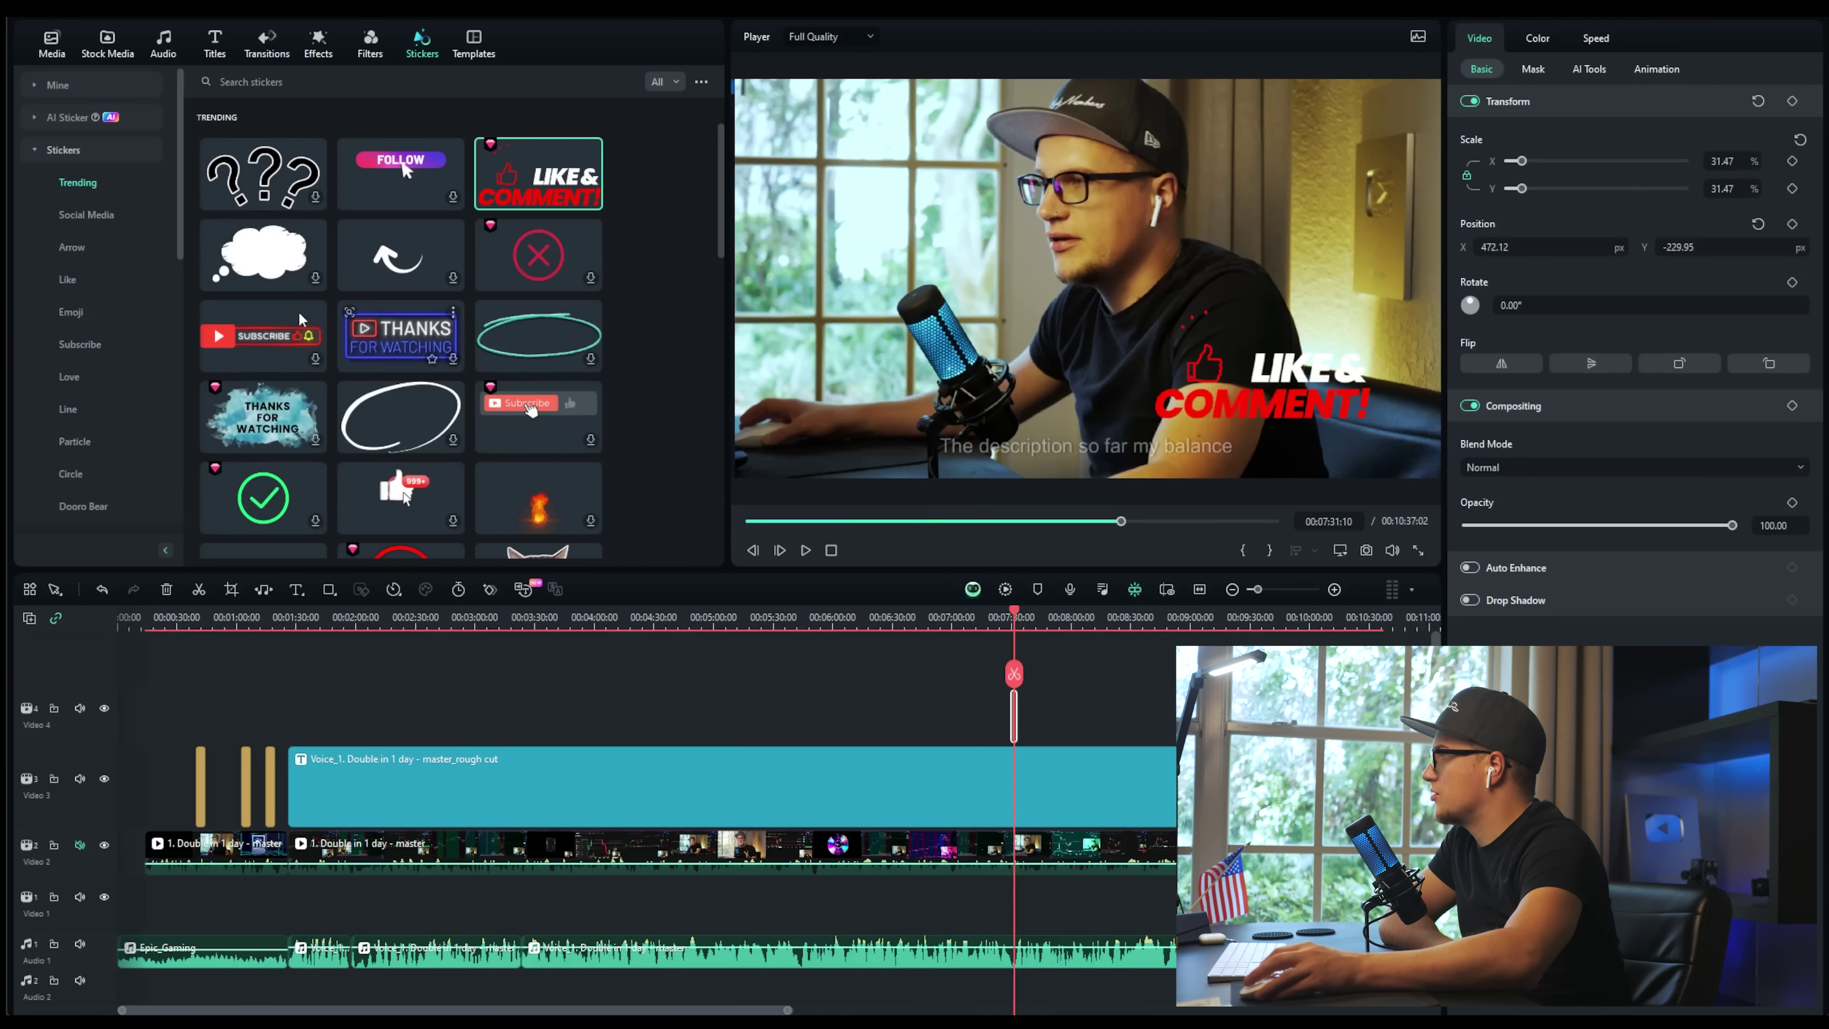
left_click(32, 120)
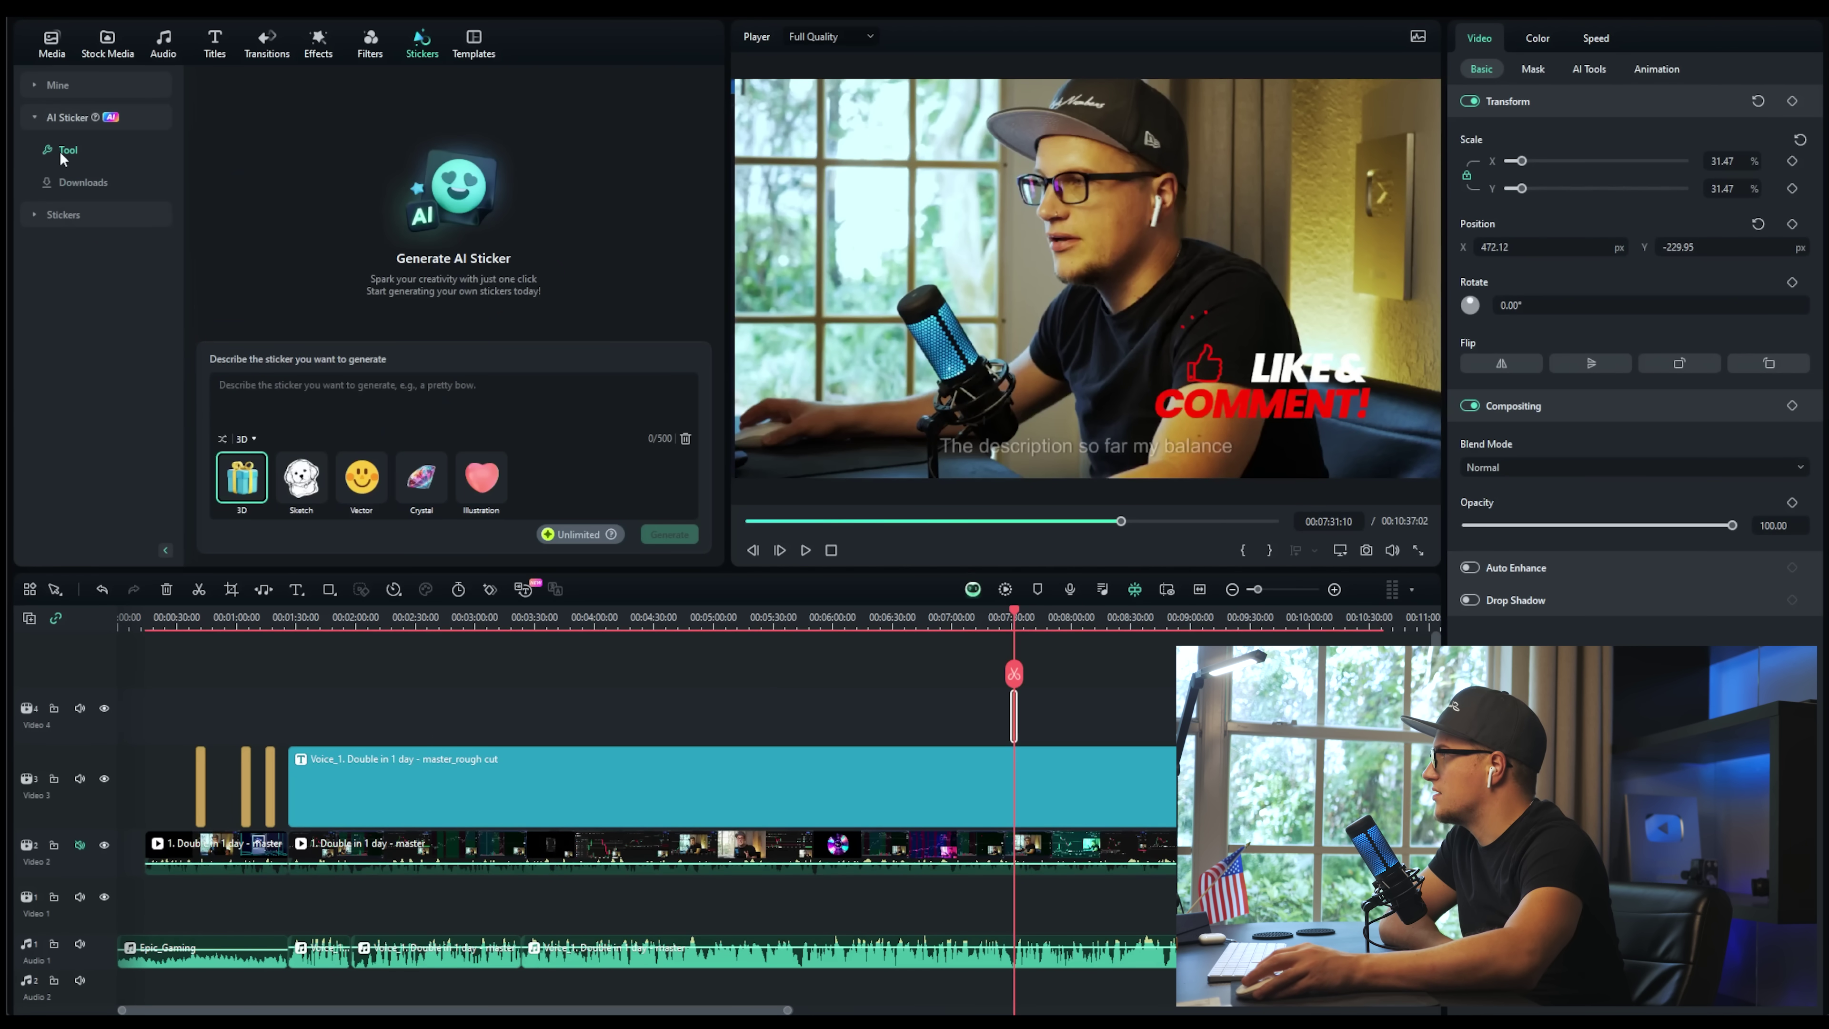
Enter the AI sticker description 'shark trapped in matrix' and move the voice-text services list aside
left_click(409, 428)
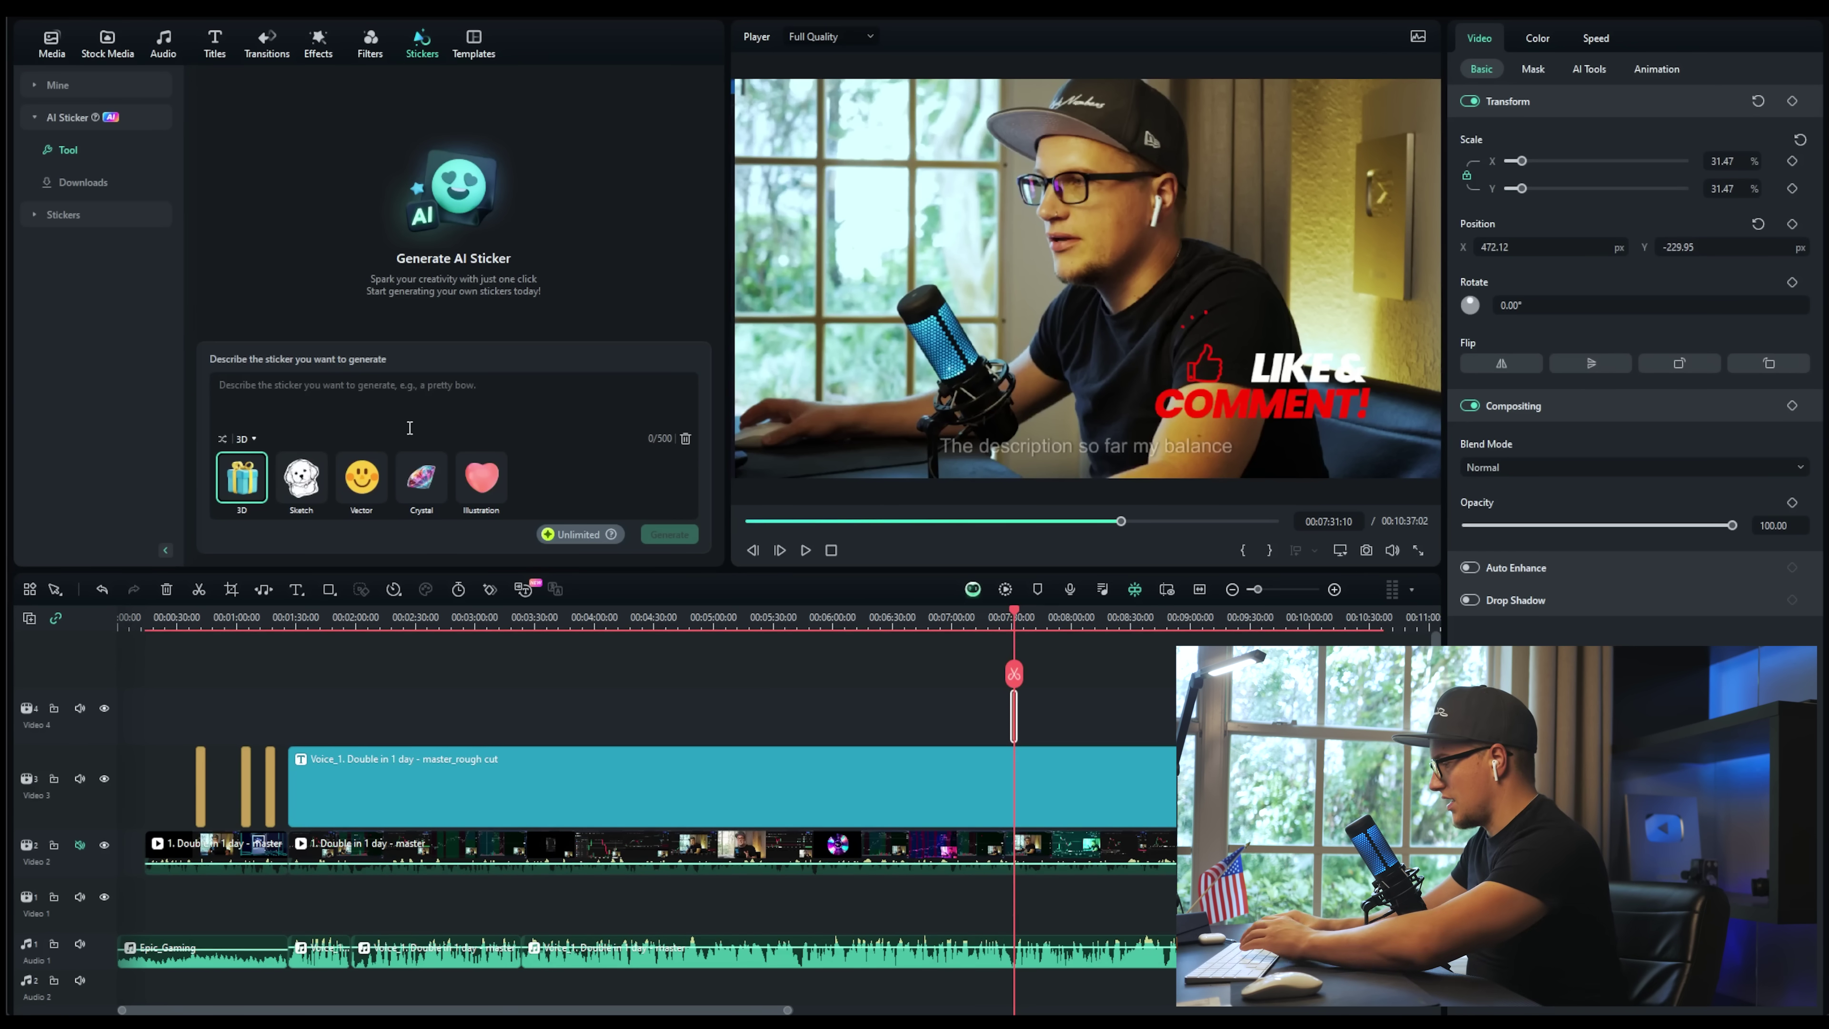
type("sh")
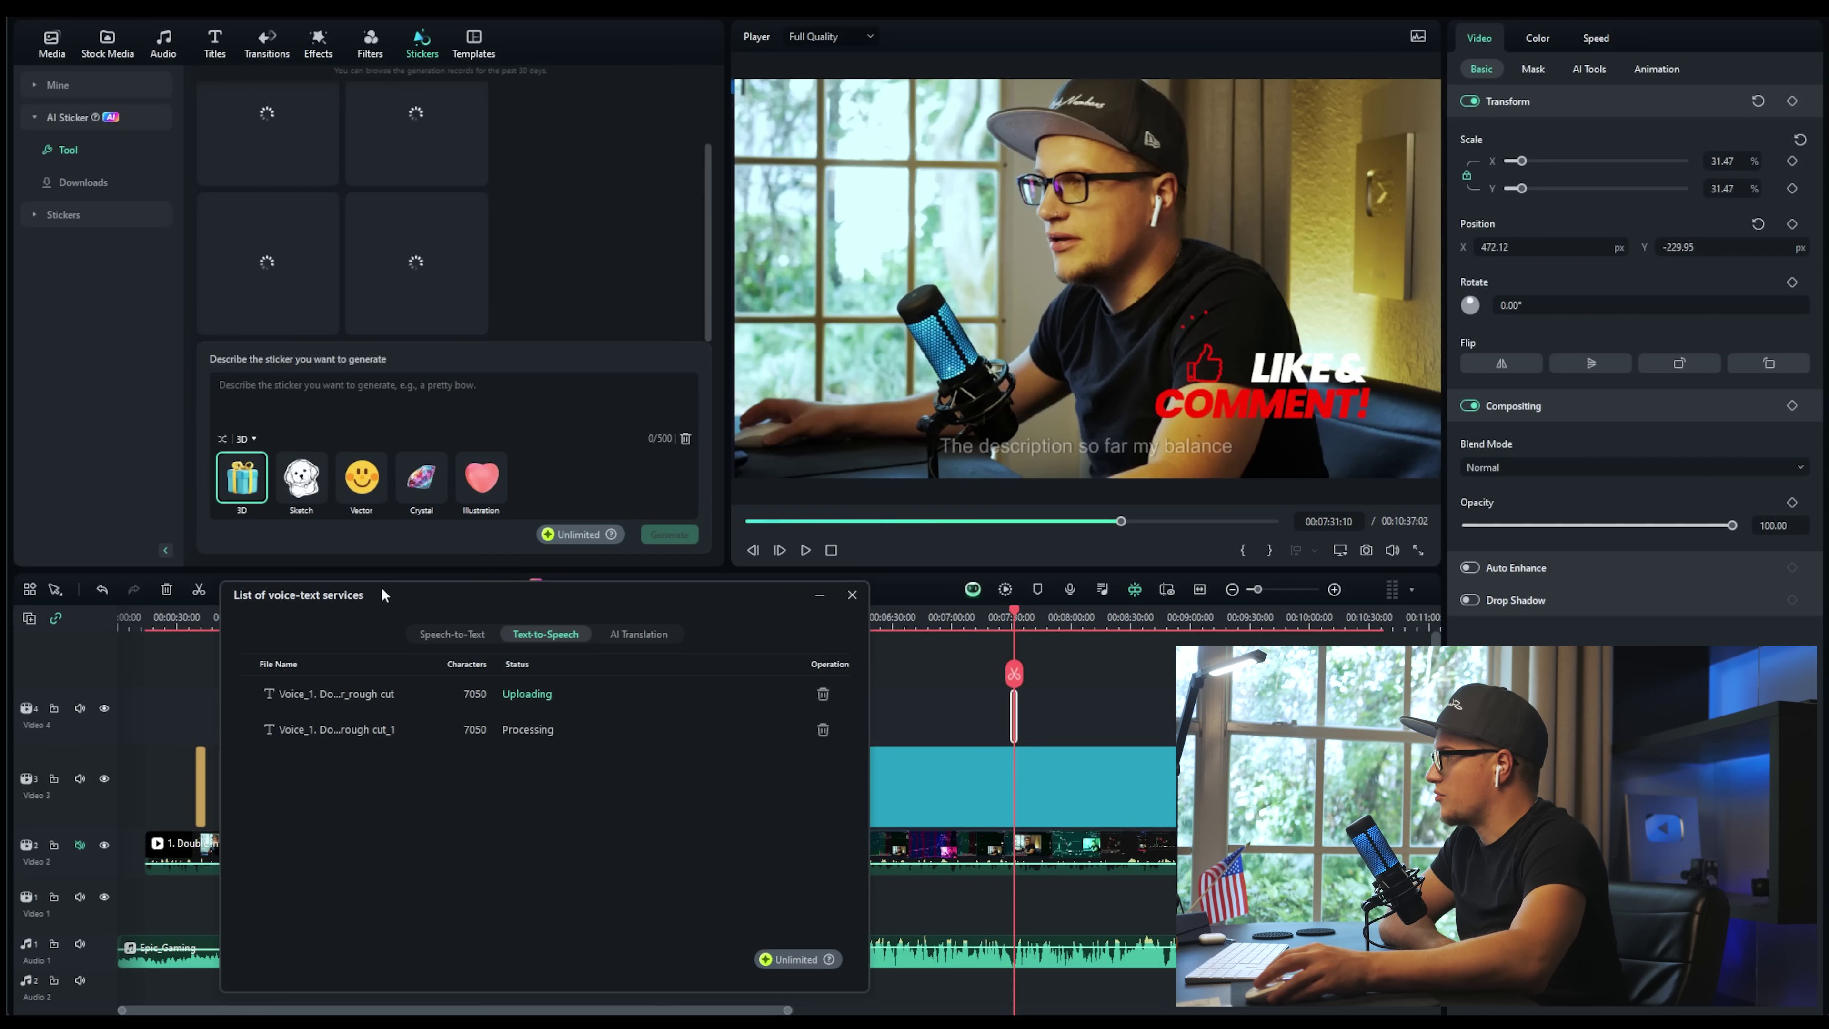
left_click_drag(382, 589, 402, 590)
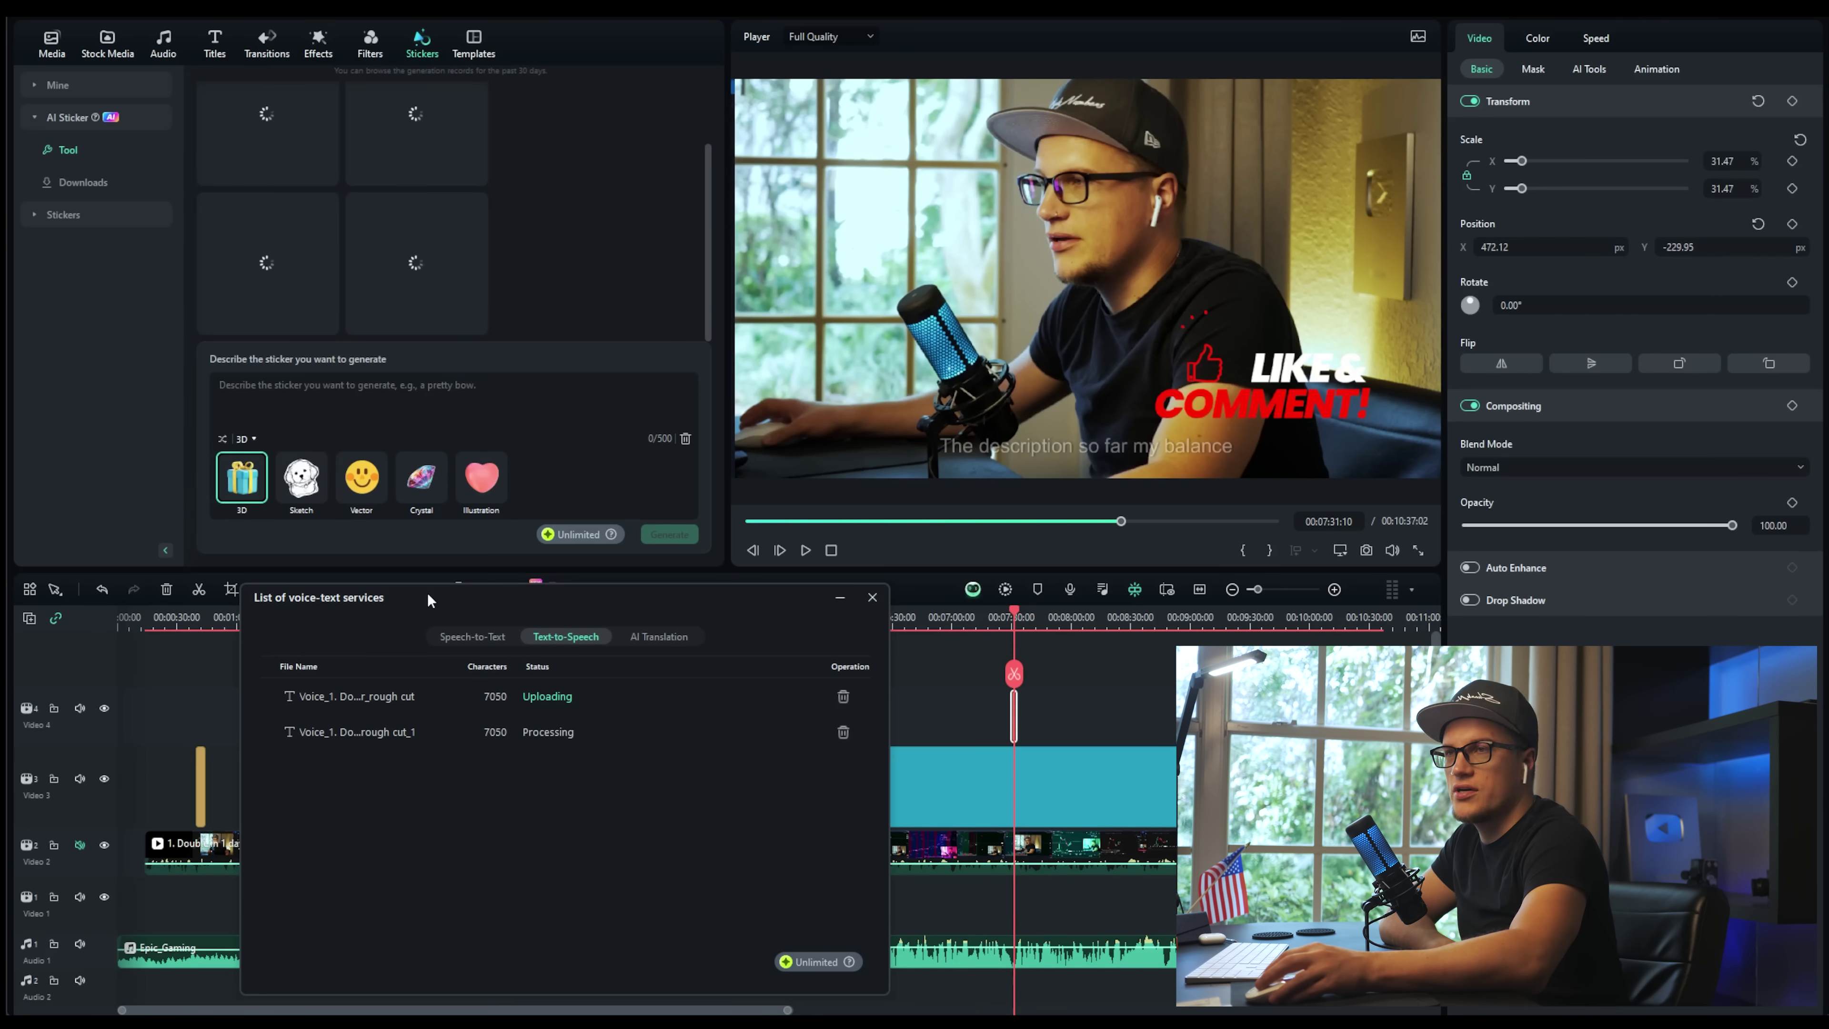
left_click_drag(427, 593, 33, 606)
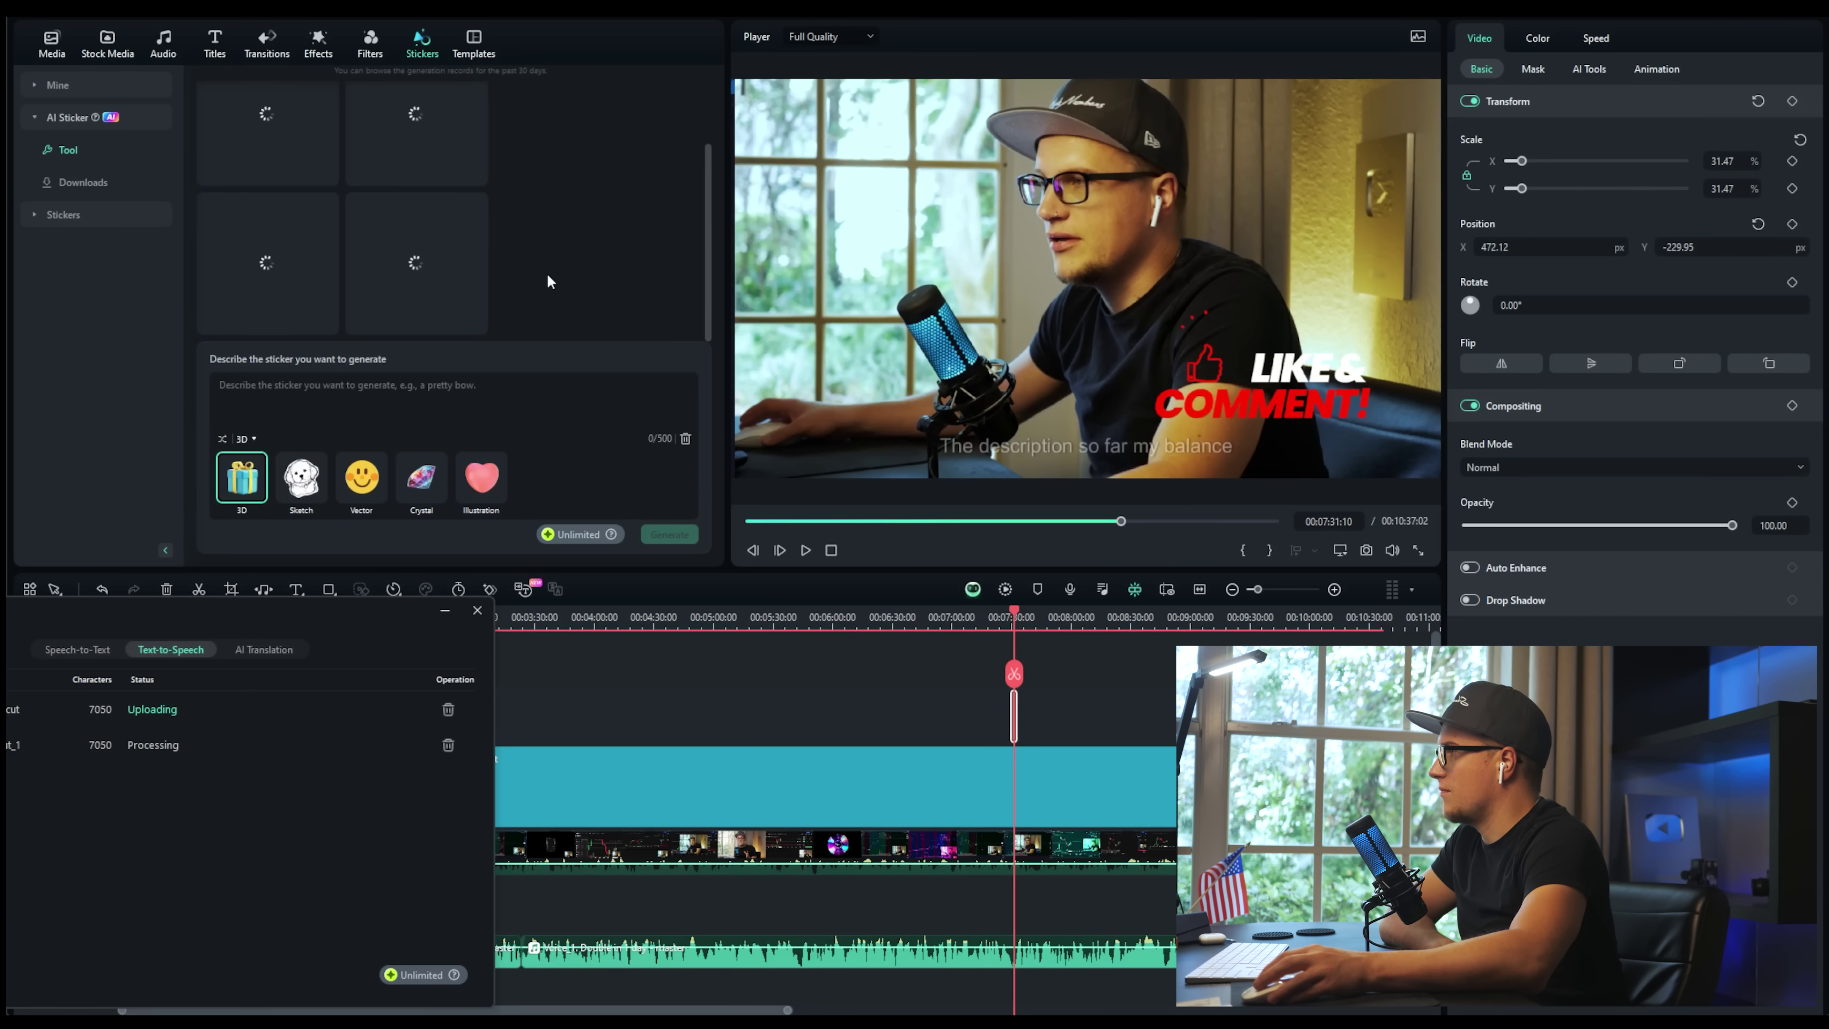
left_click(582, 293)
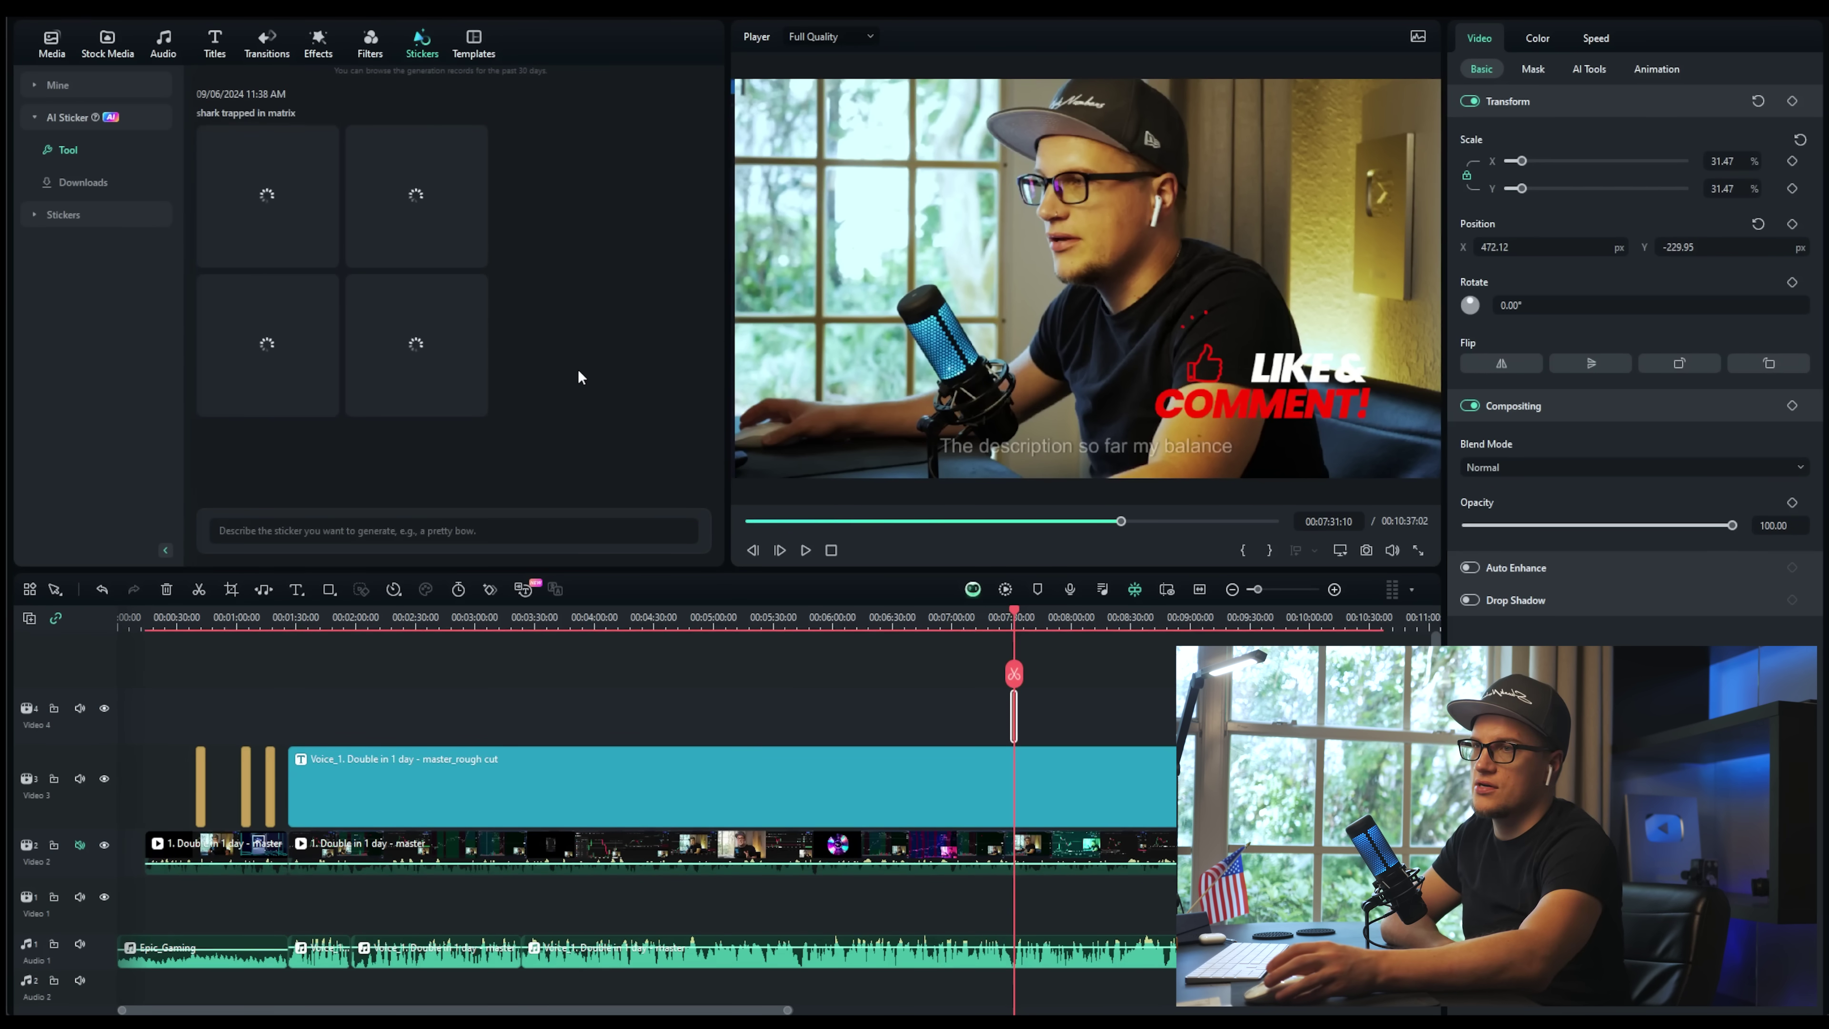
Place the fourth generated shark sticker near 8:00, shrinking it to 65% and moving it up-right
left_click(418, 362)
left_click_drag(924, 616, 1074, 713)
left_click(1064, 552)
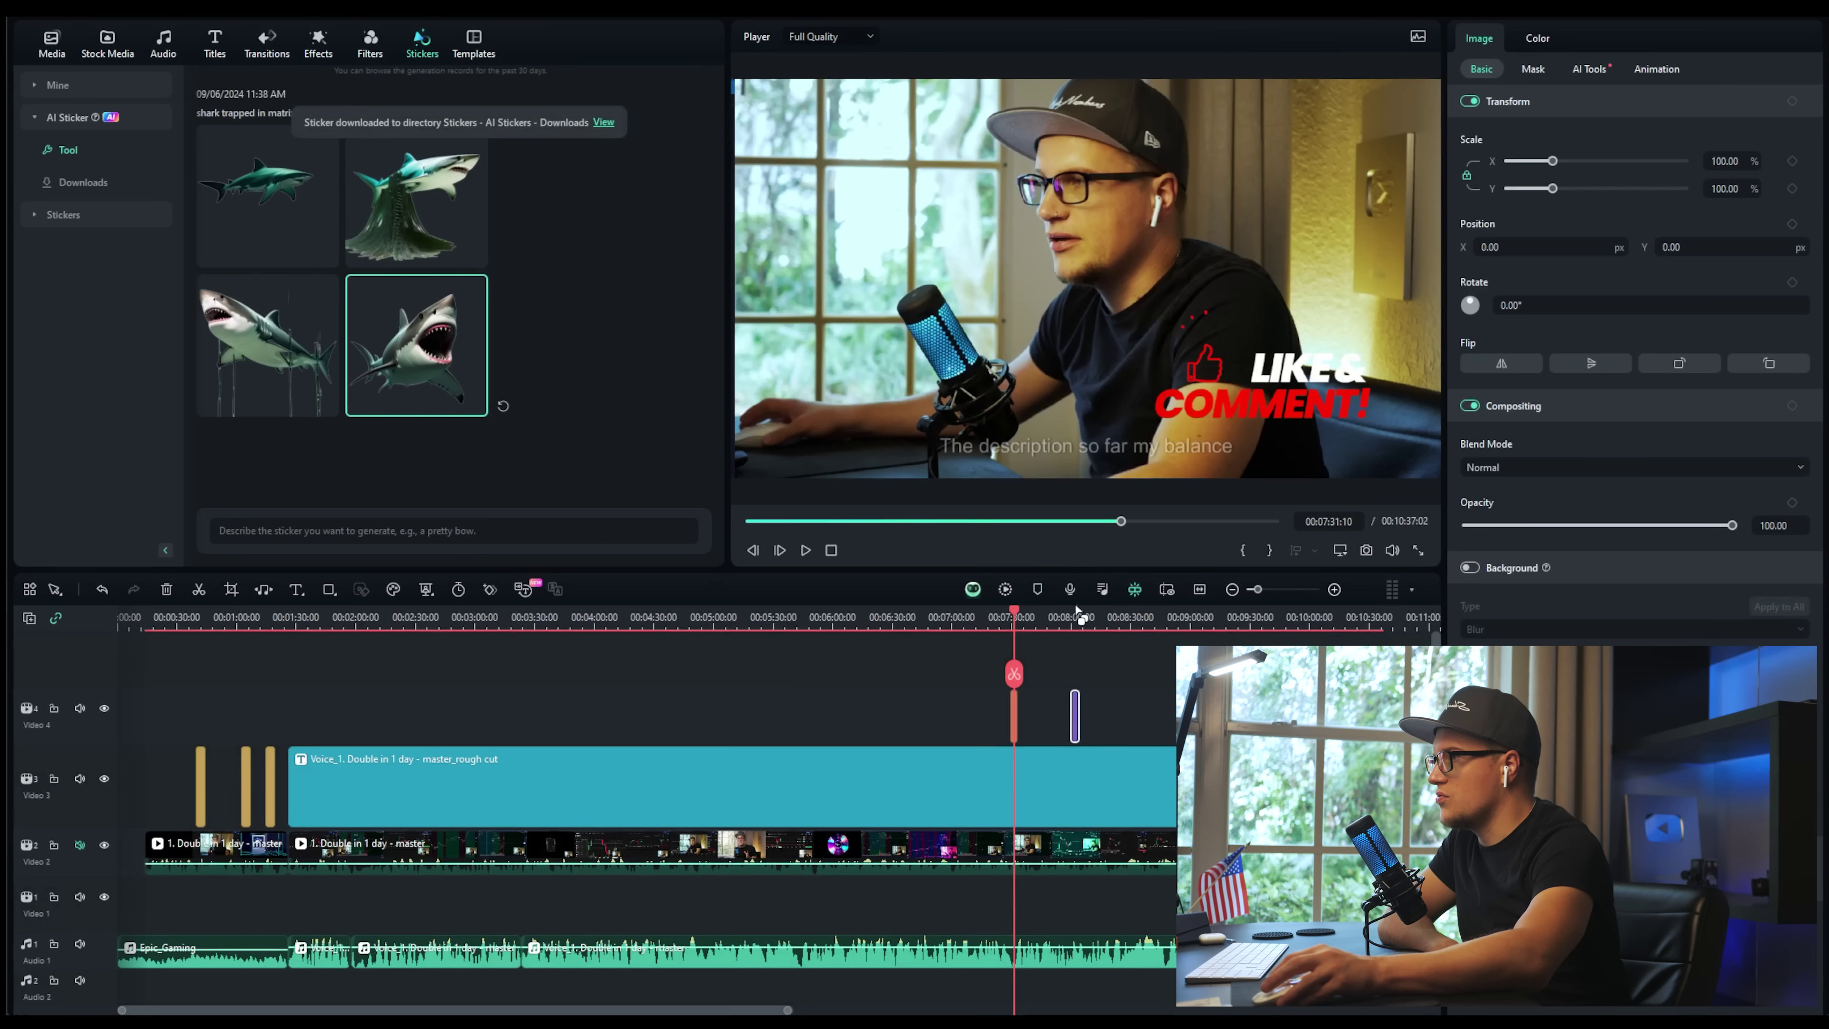
left_click(1076, 617)
left_click(1099, 423)
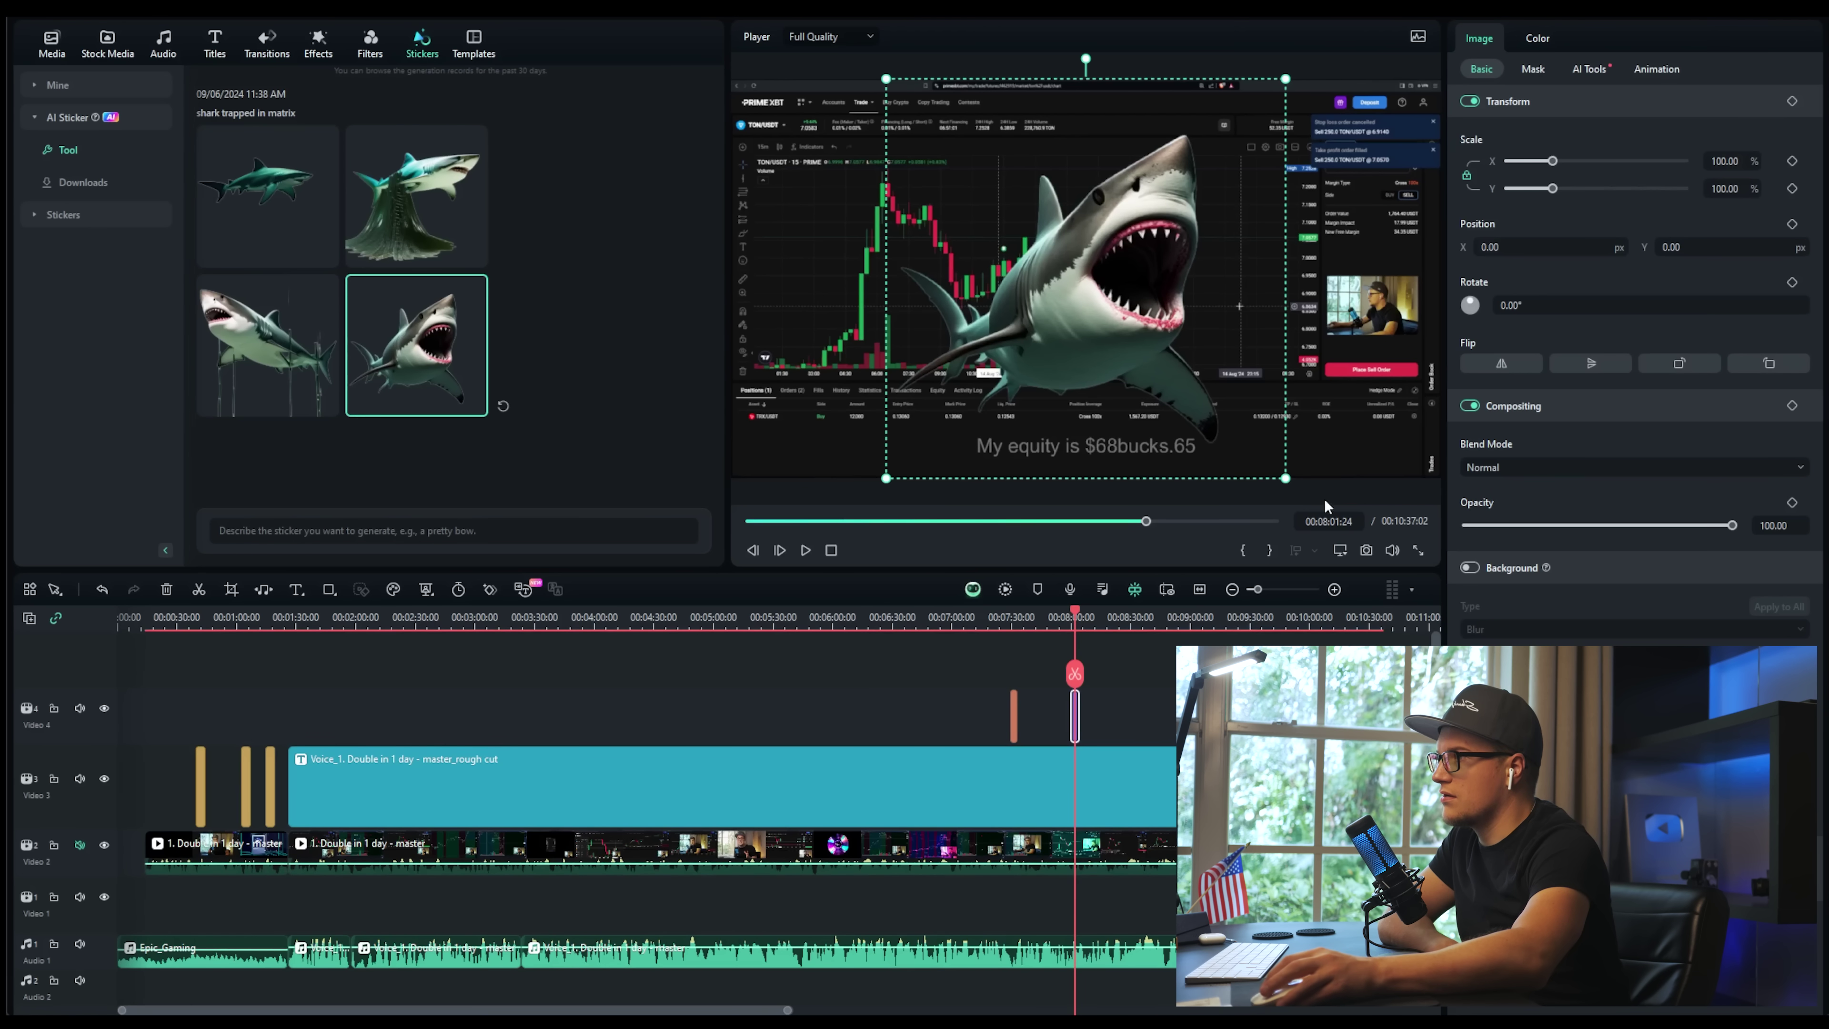
left_click_drag(887, 479, 1066, 411)
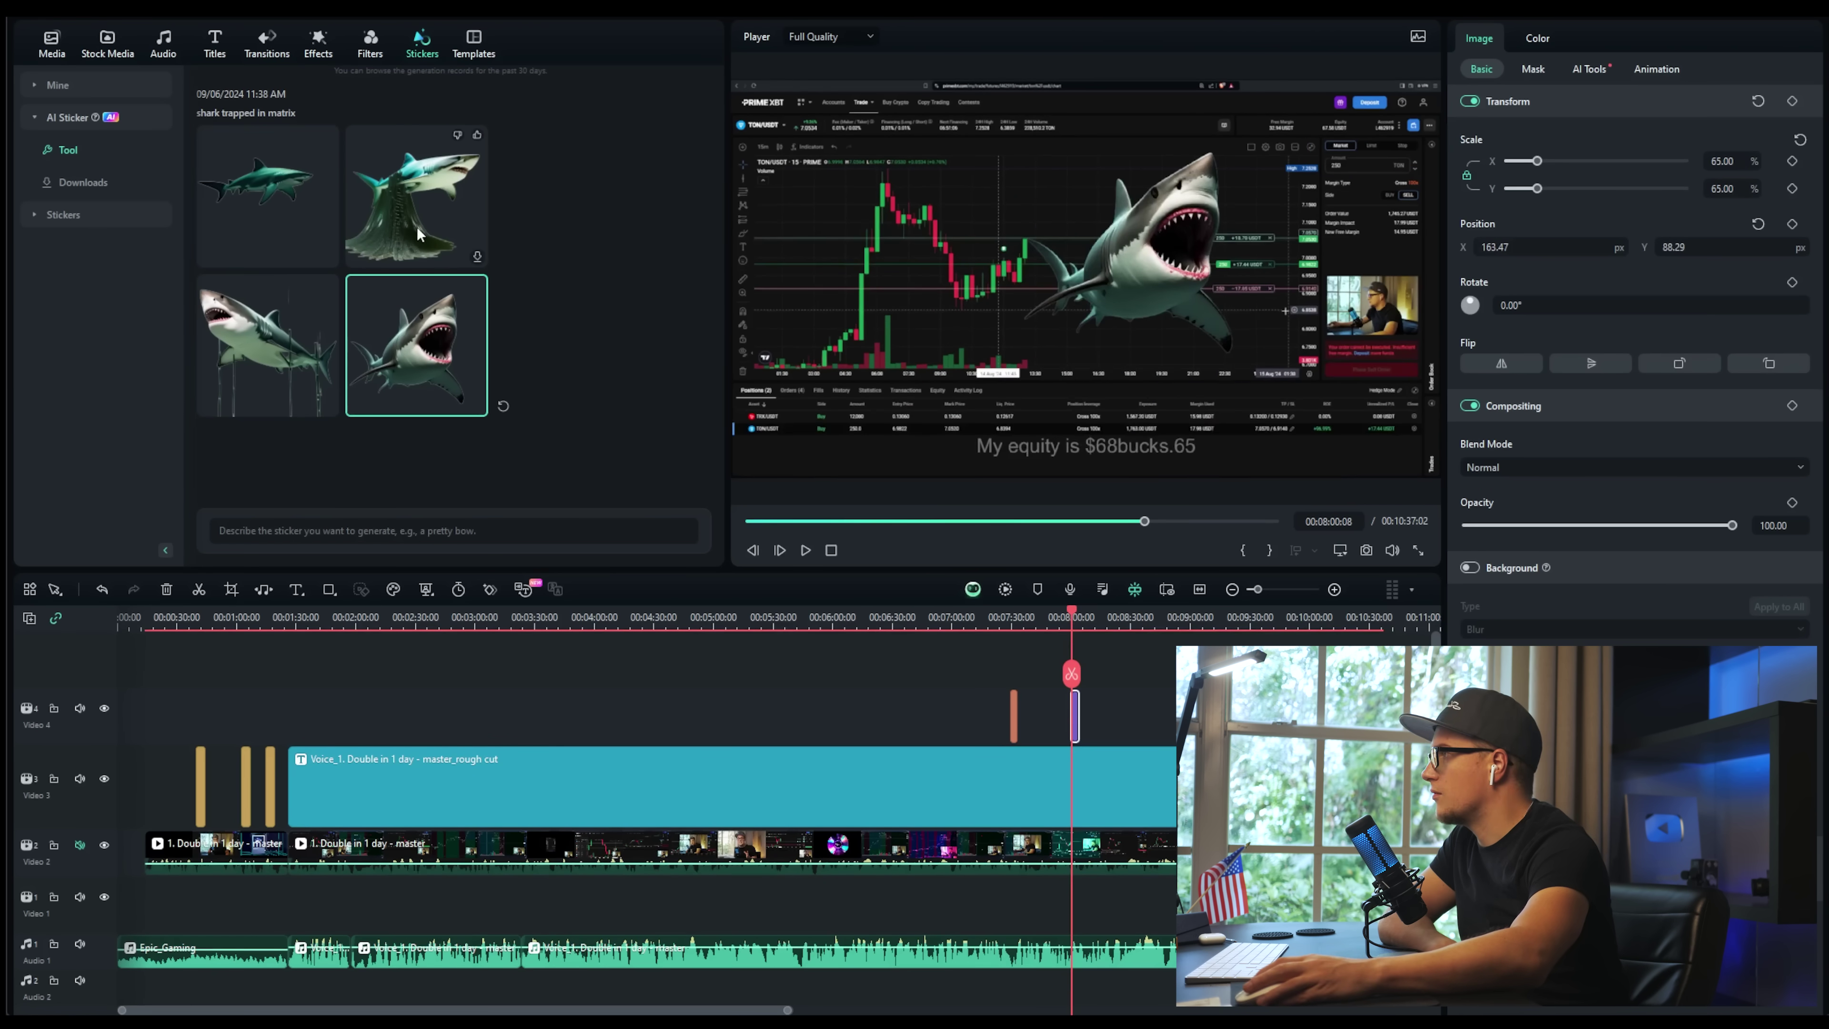
Add a second matrix shark sticker at the playhead, scaled to about 63% at lower left
left_click_drag(419, 234, 1024, 326)
left_click_drag(888, 475, 1031, 322)
left_click_drag(1142, 205, 876, 339)
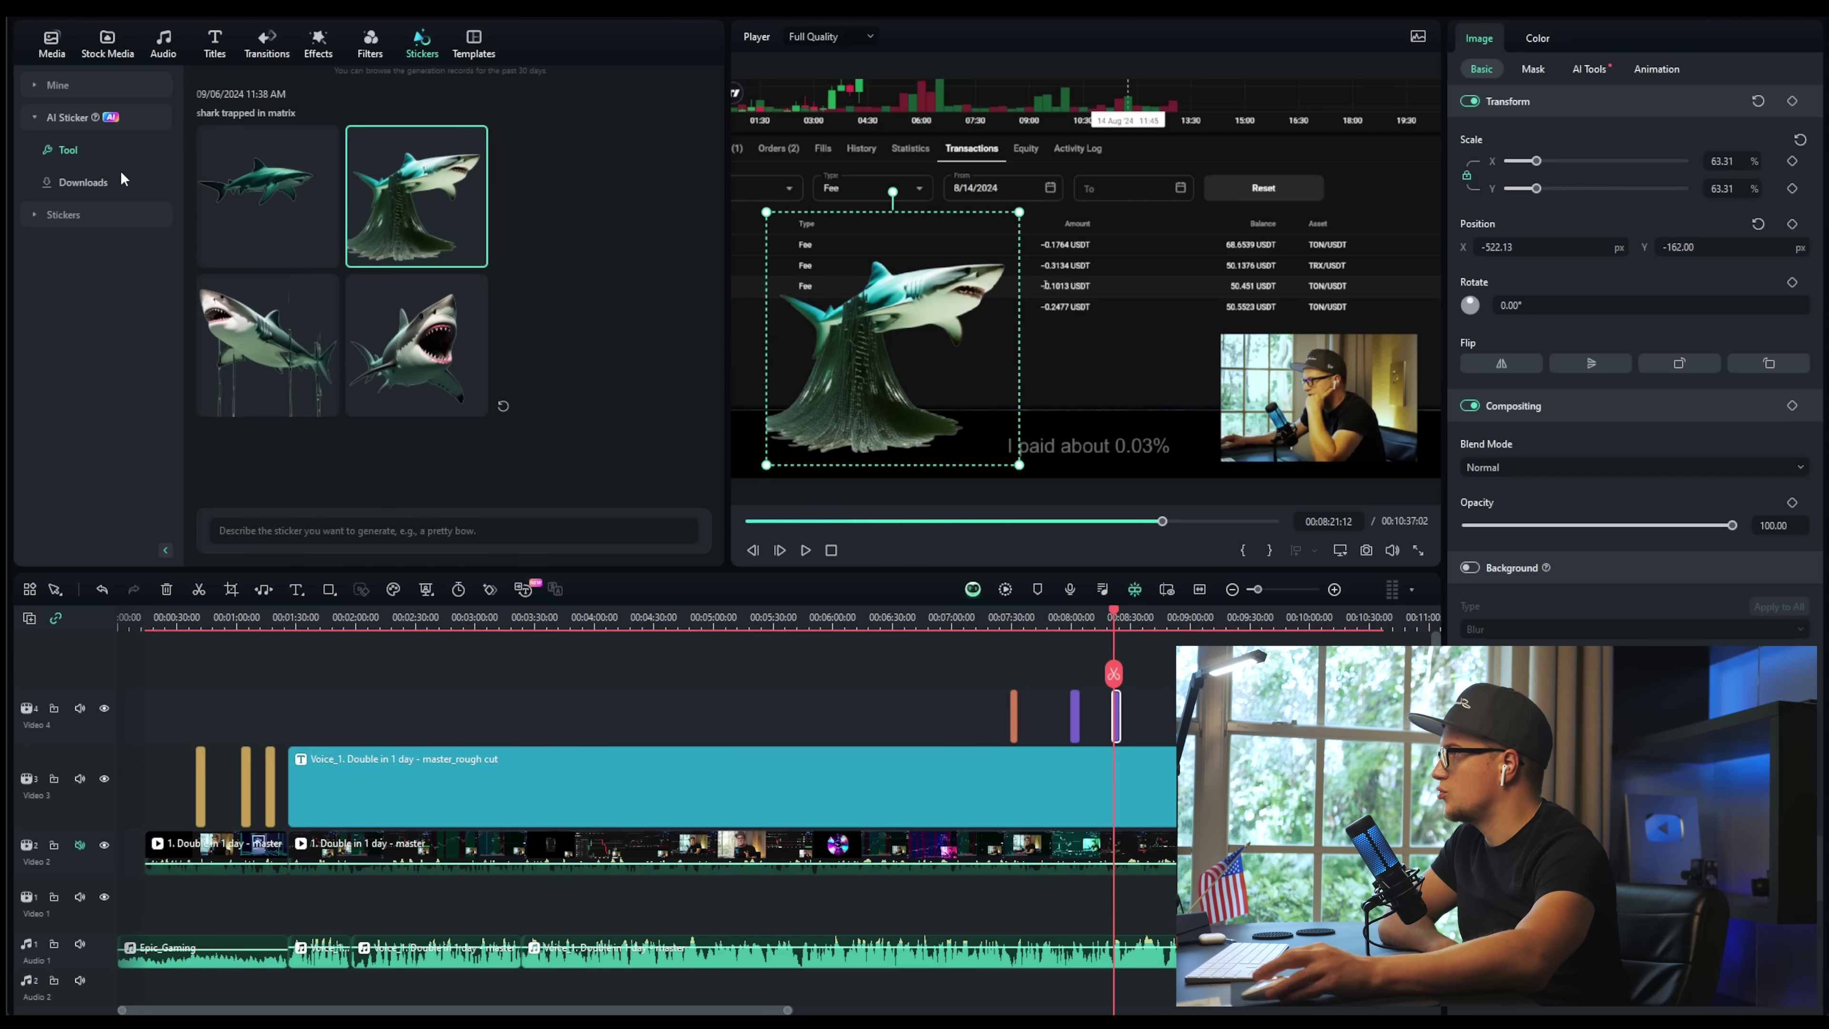
left_click(63, 214)
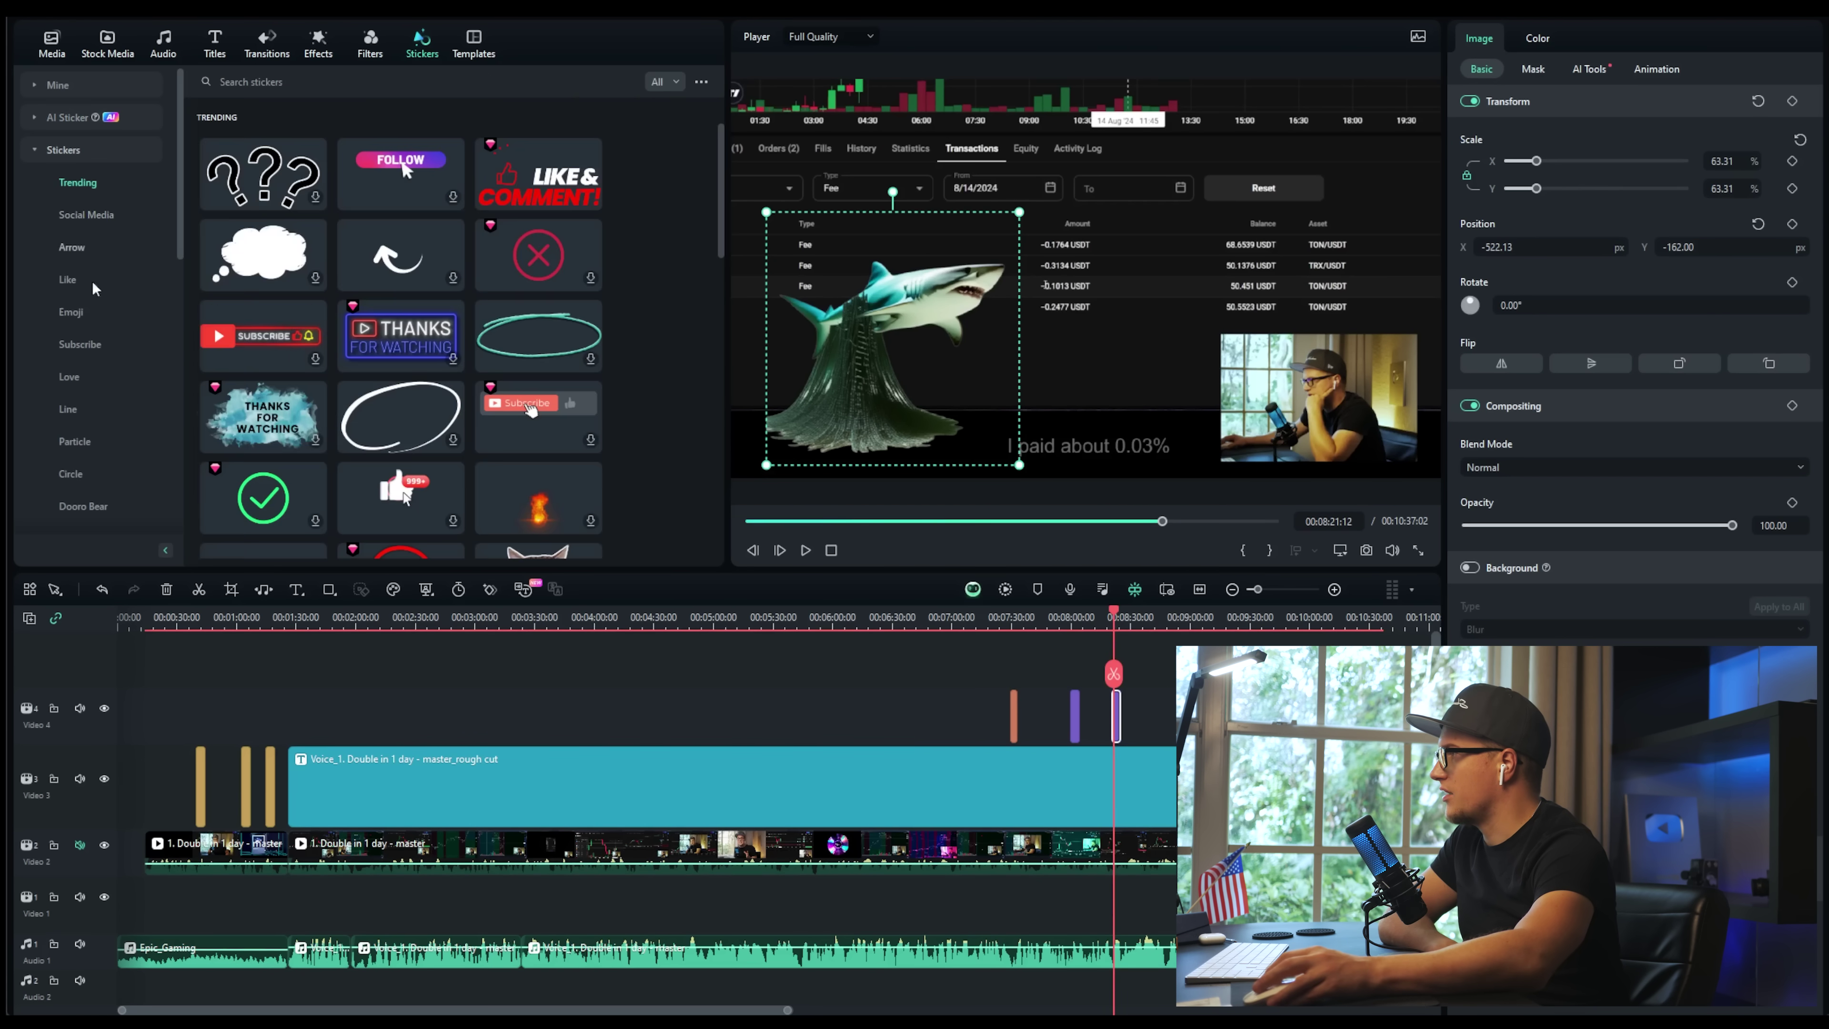
scroll(418, 196, "down", 1)
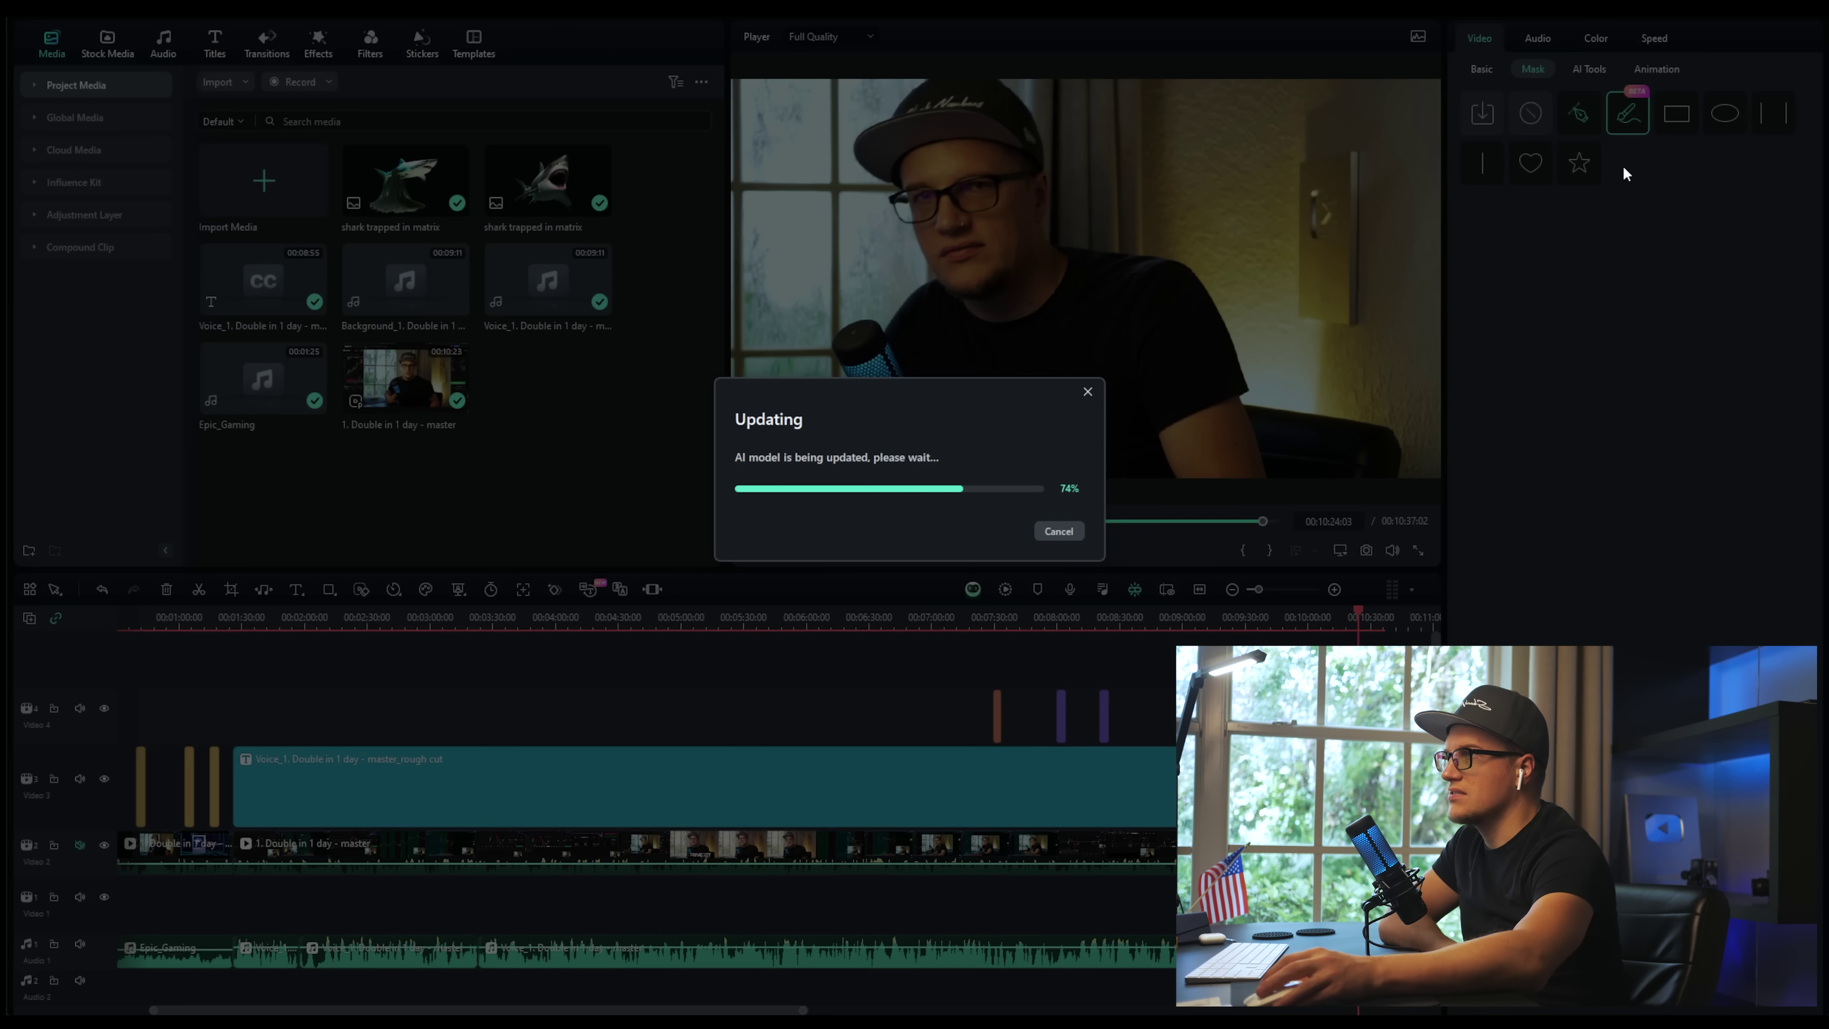
Apply an AI Select Subject mask to the talking-head clip and preview other frames
left_click(1535, 241)
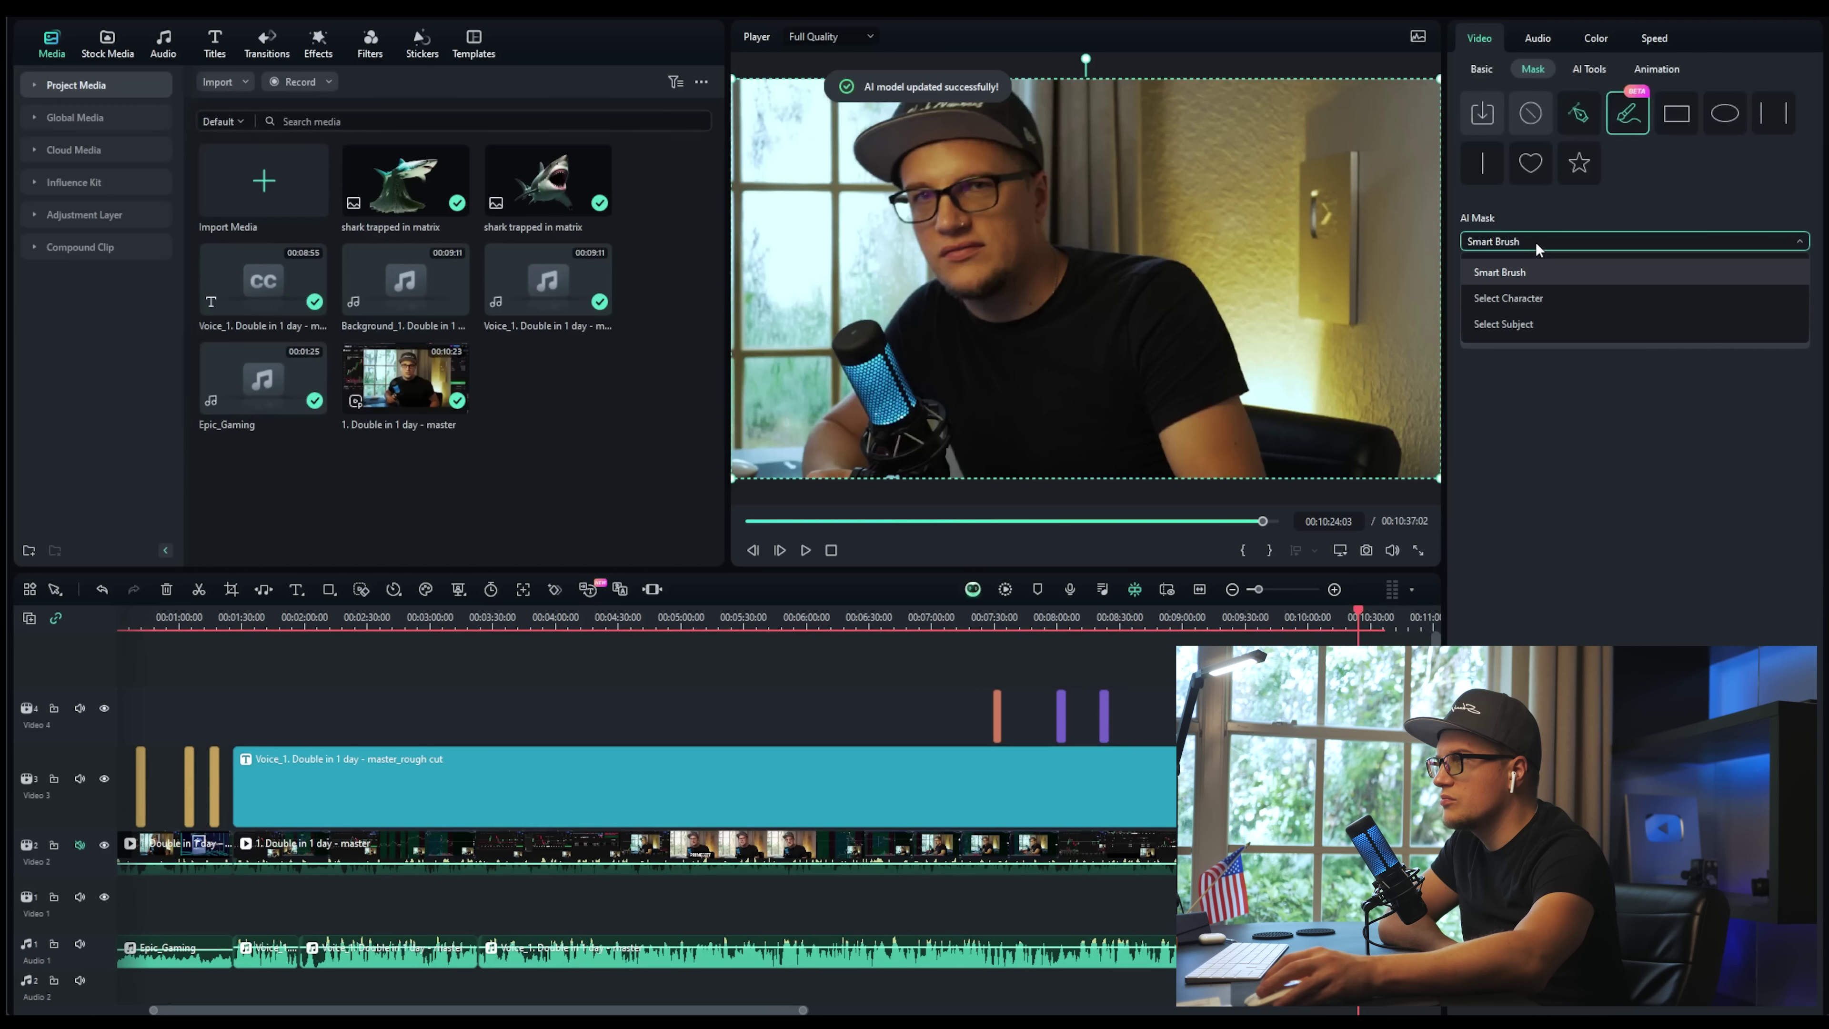
left_click(1552, 317)
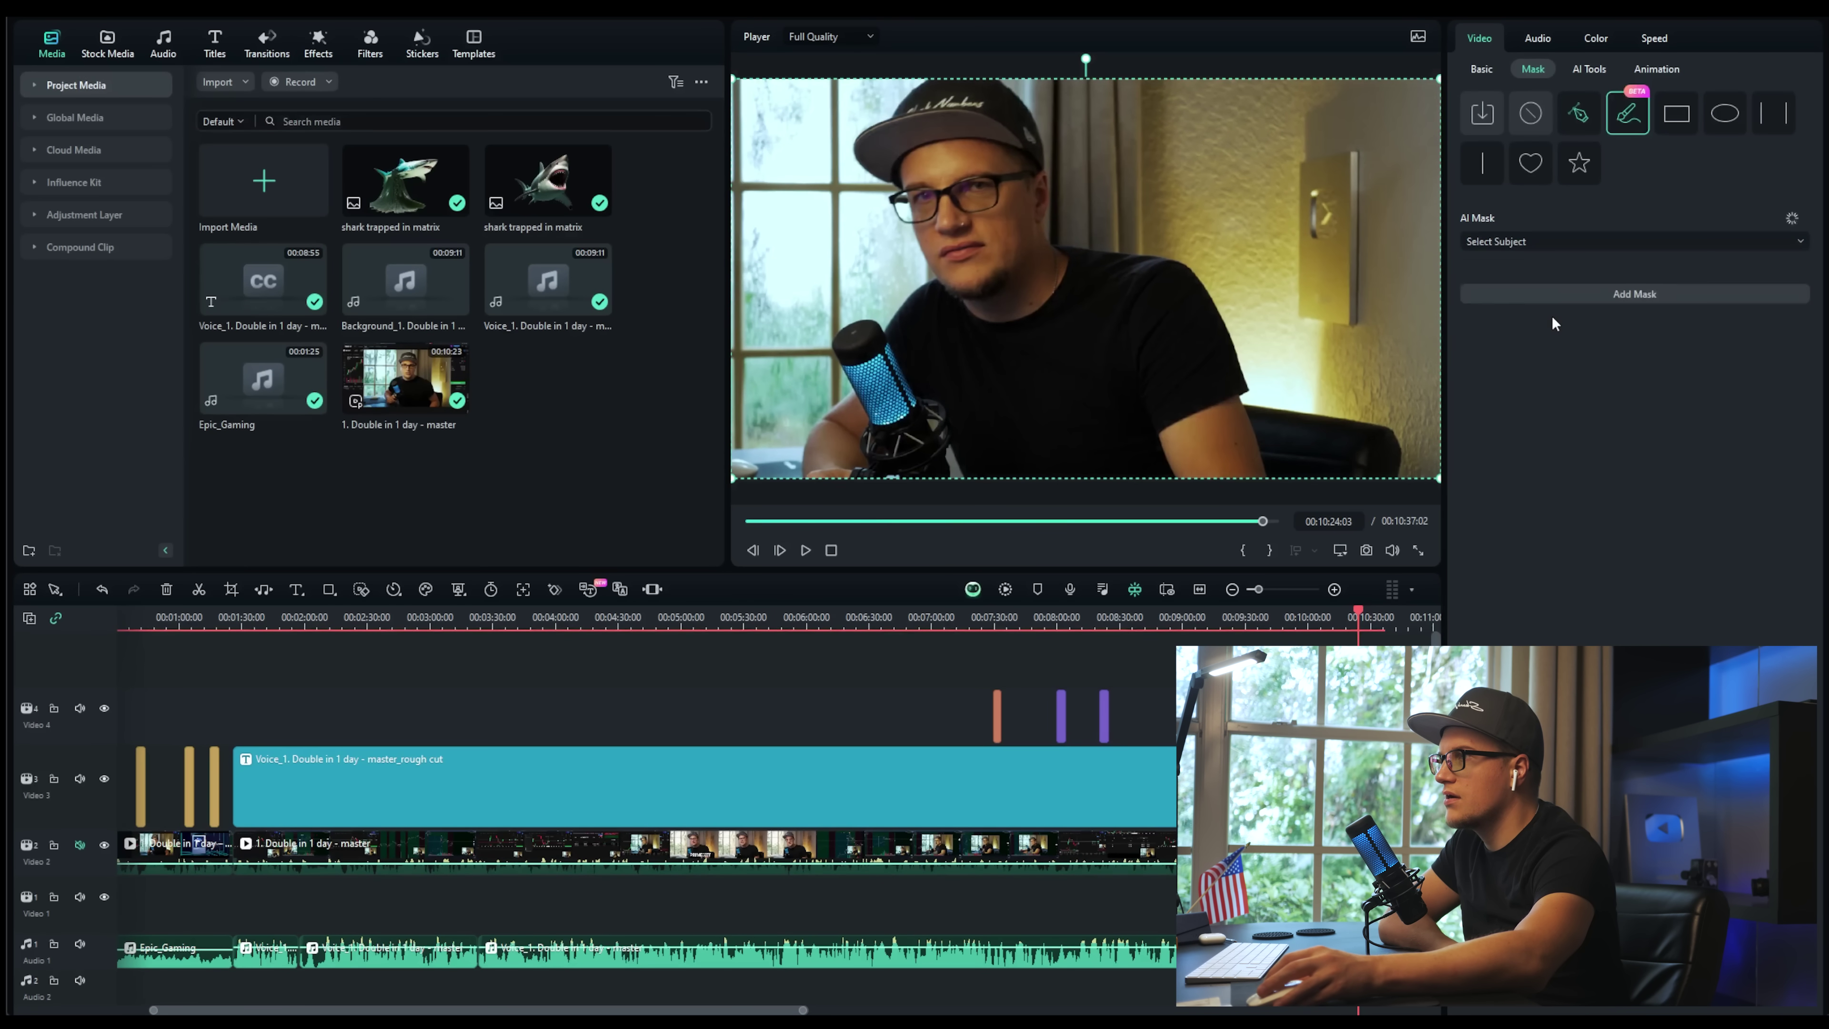
left_click(1509, 307)
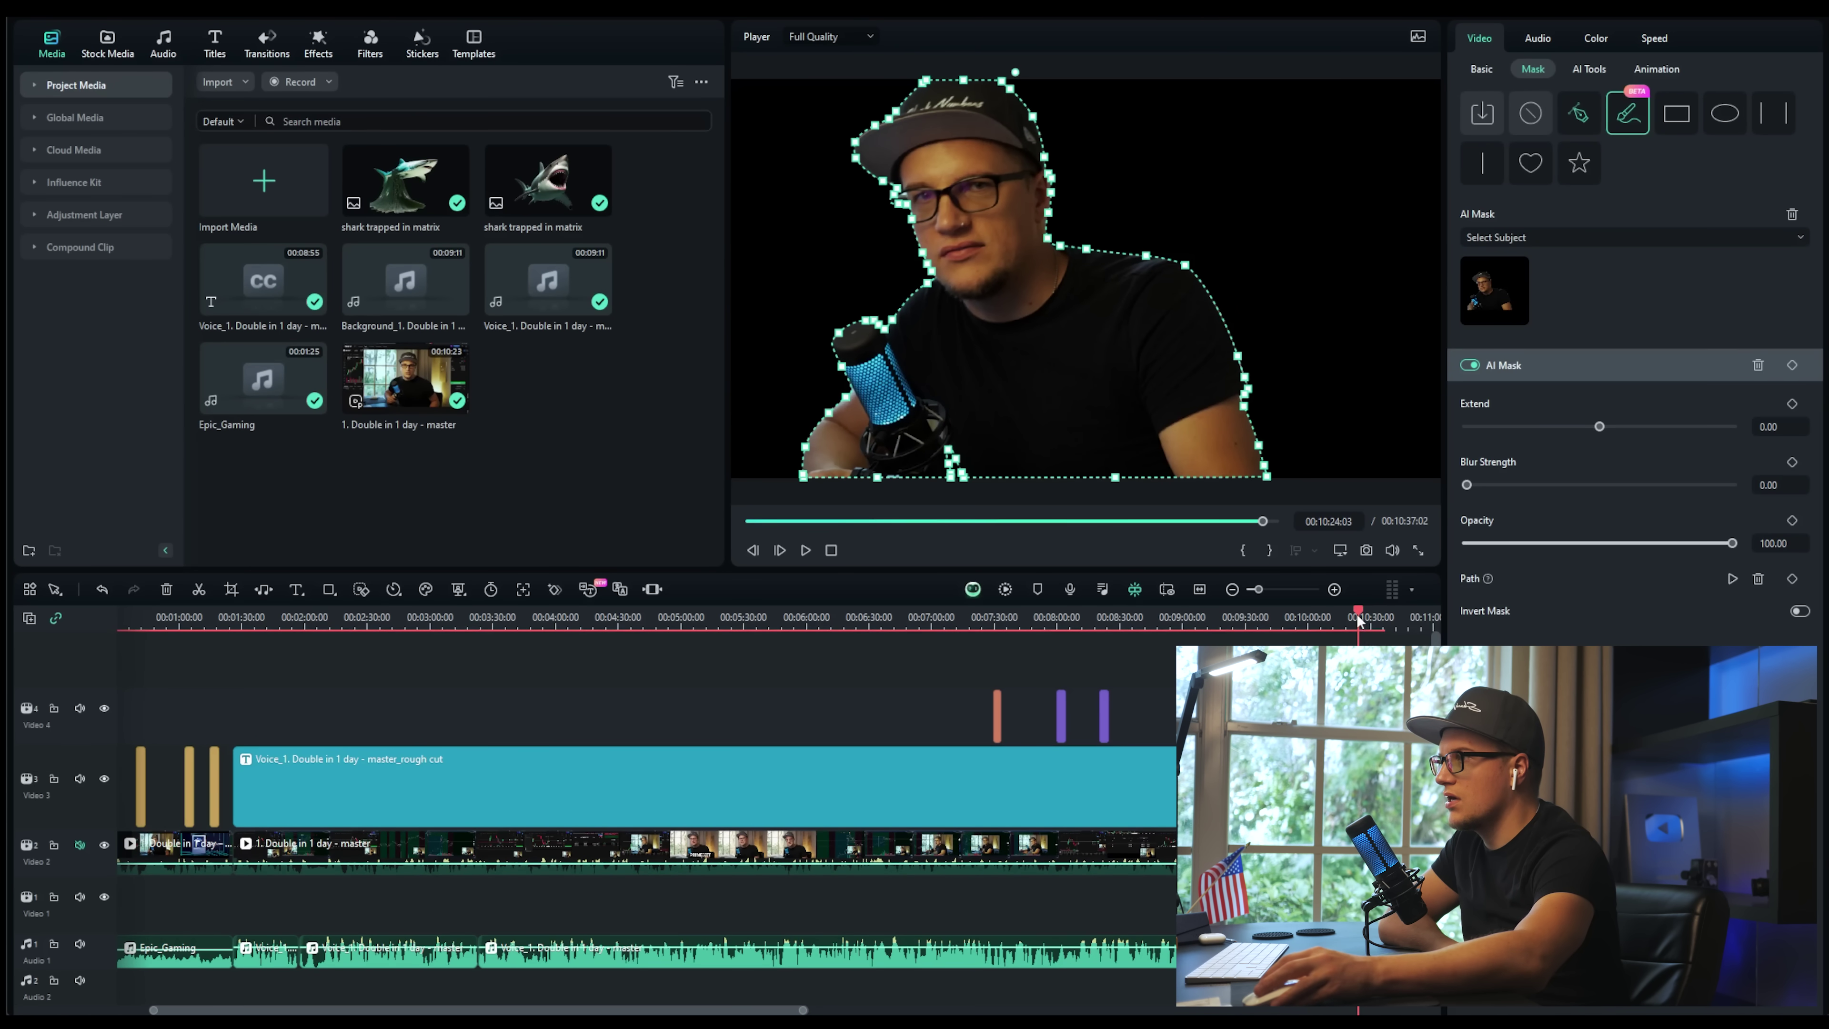
mouse_move(1359, 621)
left_mouse_down()
mouse_move(1375, 621)
mouse_move(1350, 621)
left_mouse_up()
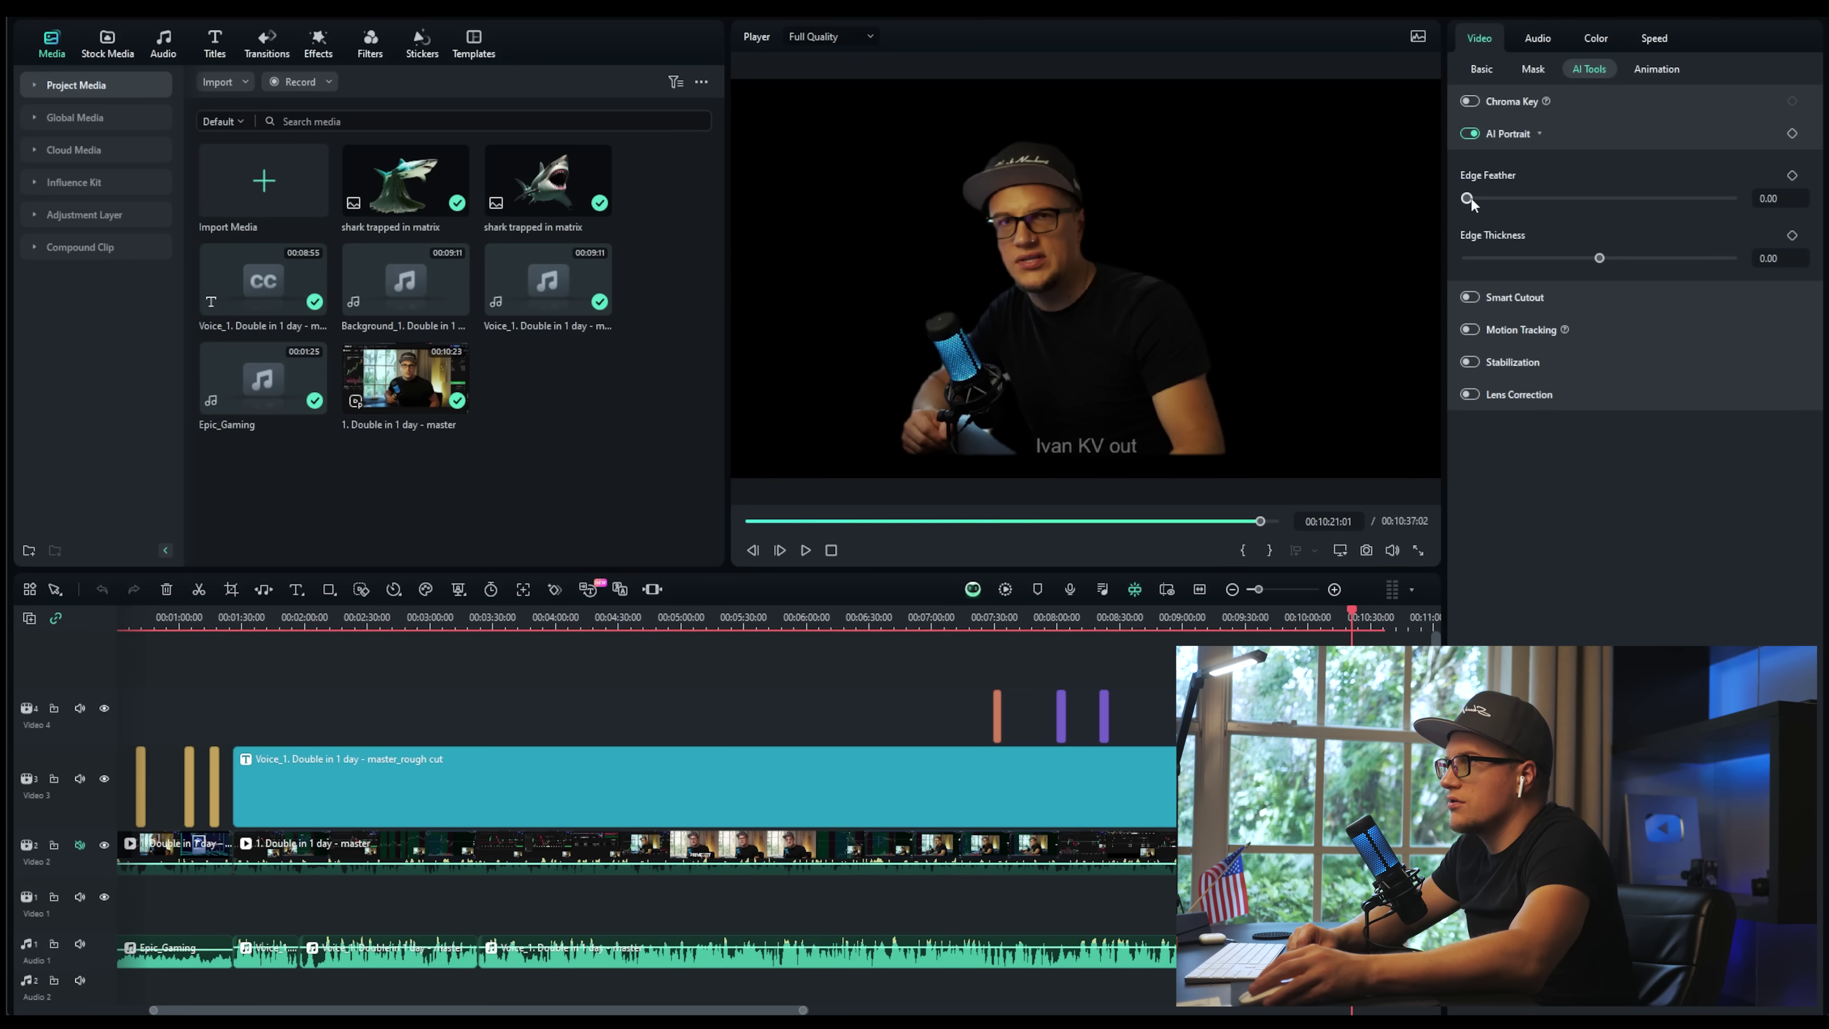
Enable AI Portrait with edge feather 2 and edge thickness 4, then scrub to check the cutout
left_click(1604, 258)
left_click(1347, 617)
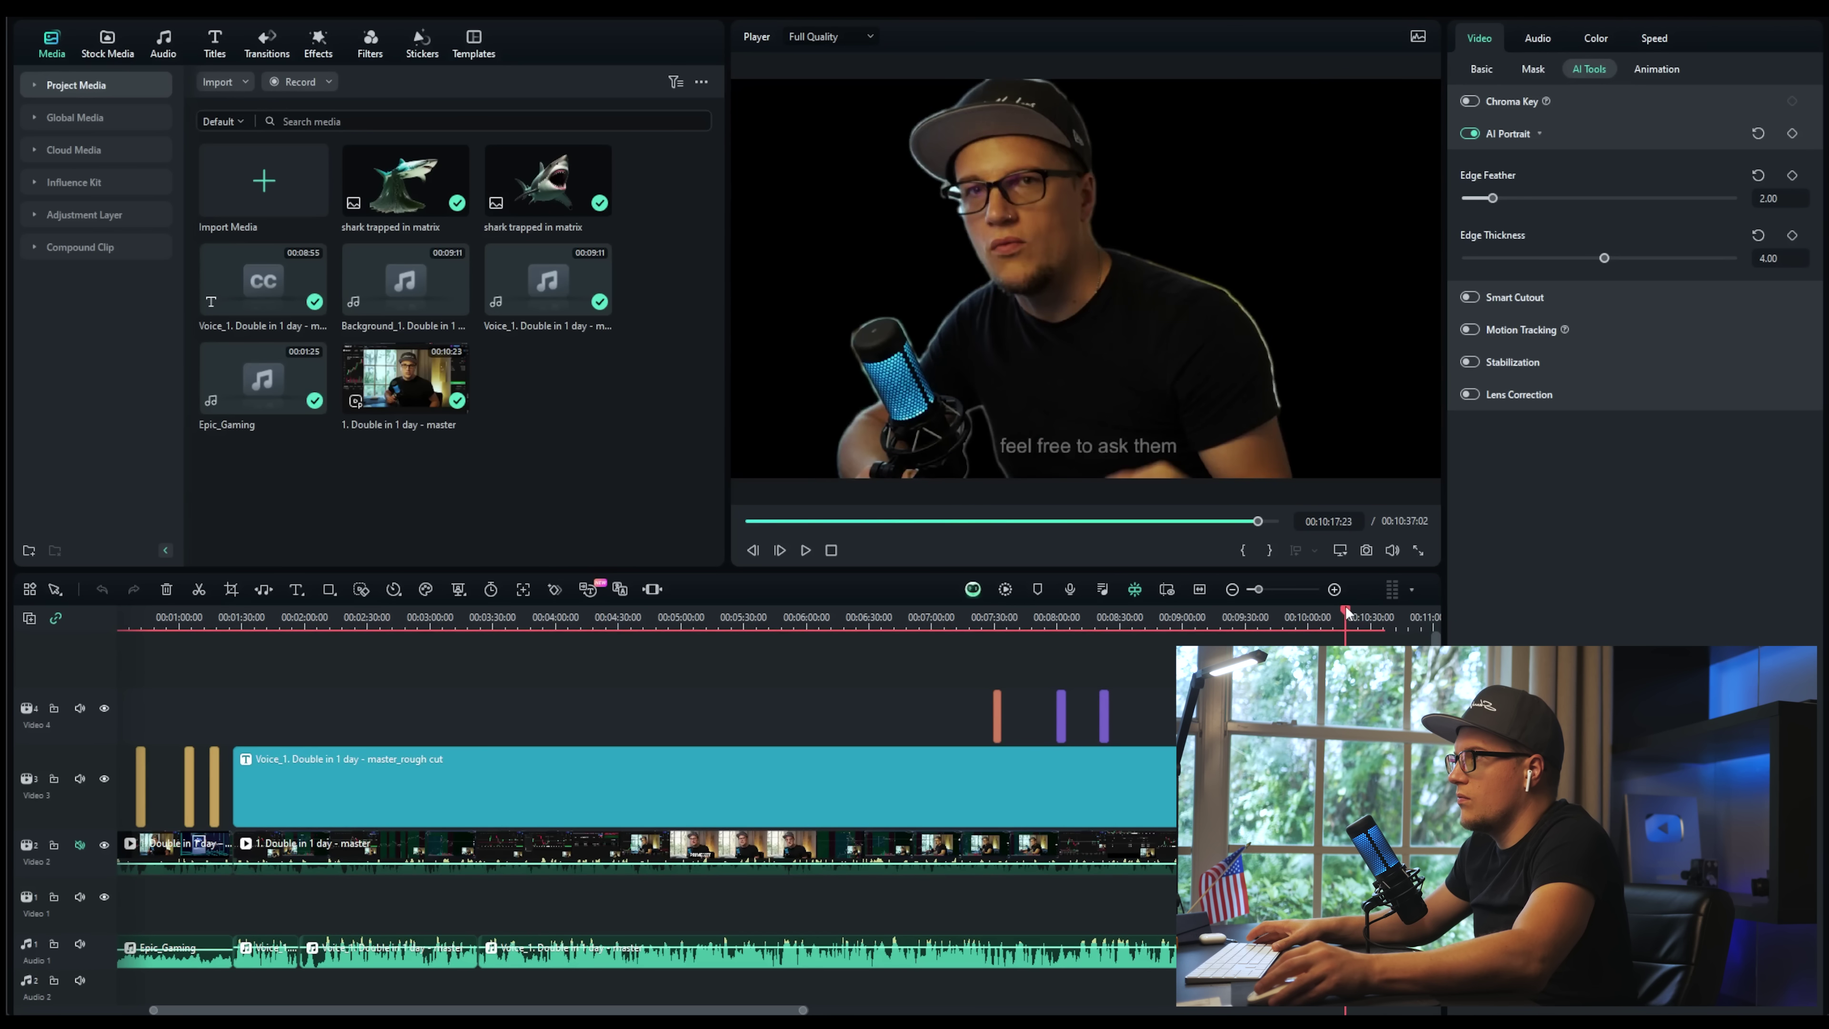
left_click(1605, 258)
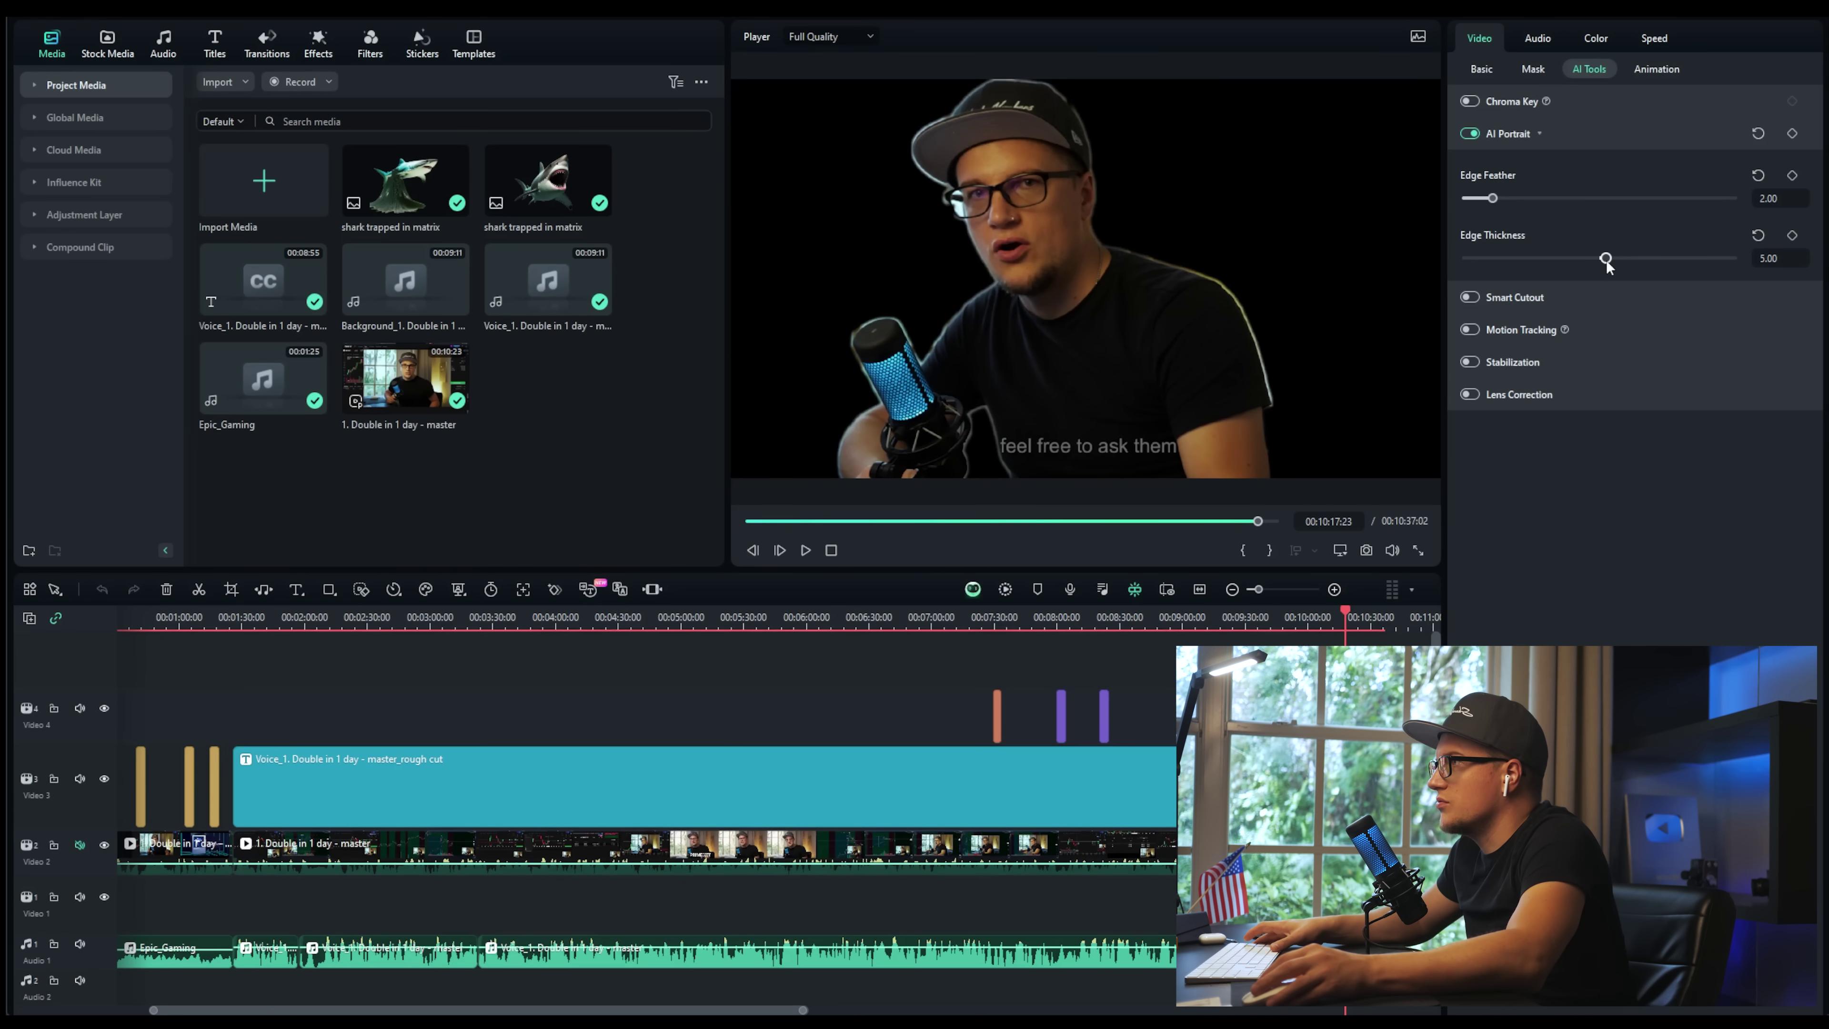
left_click(1604, 258)
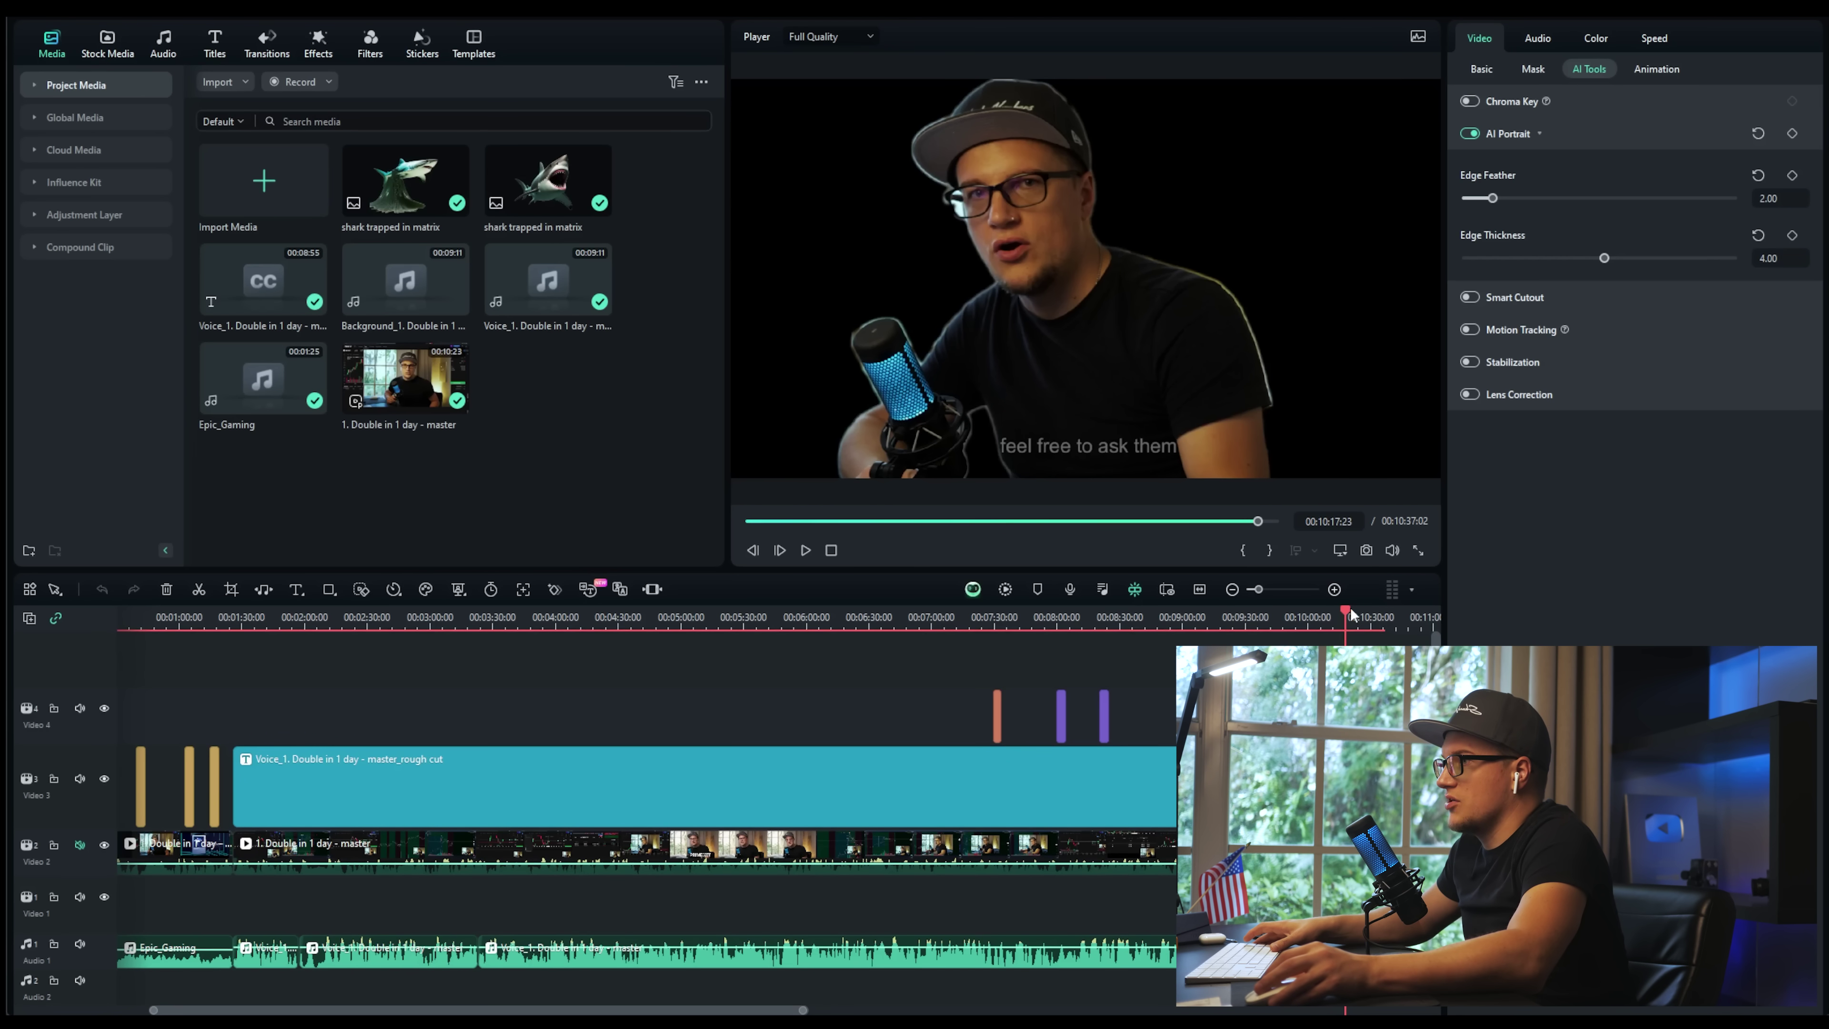
left_click_drag(1341, 614, 1355, 624)
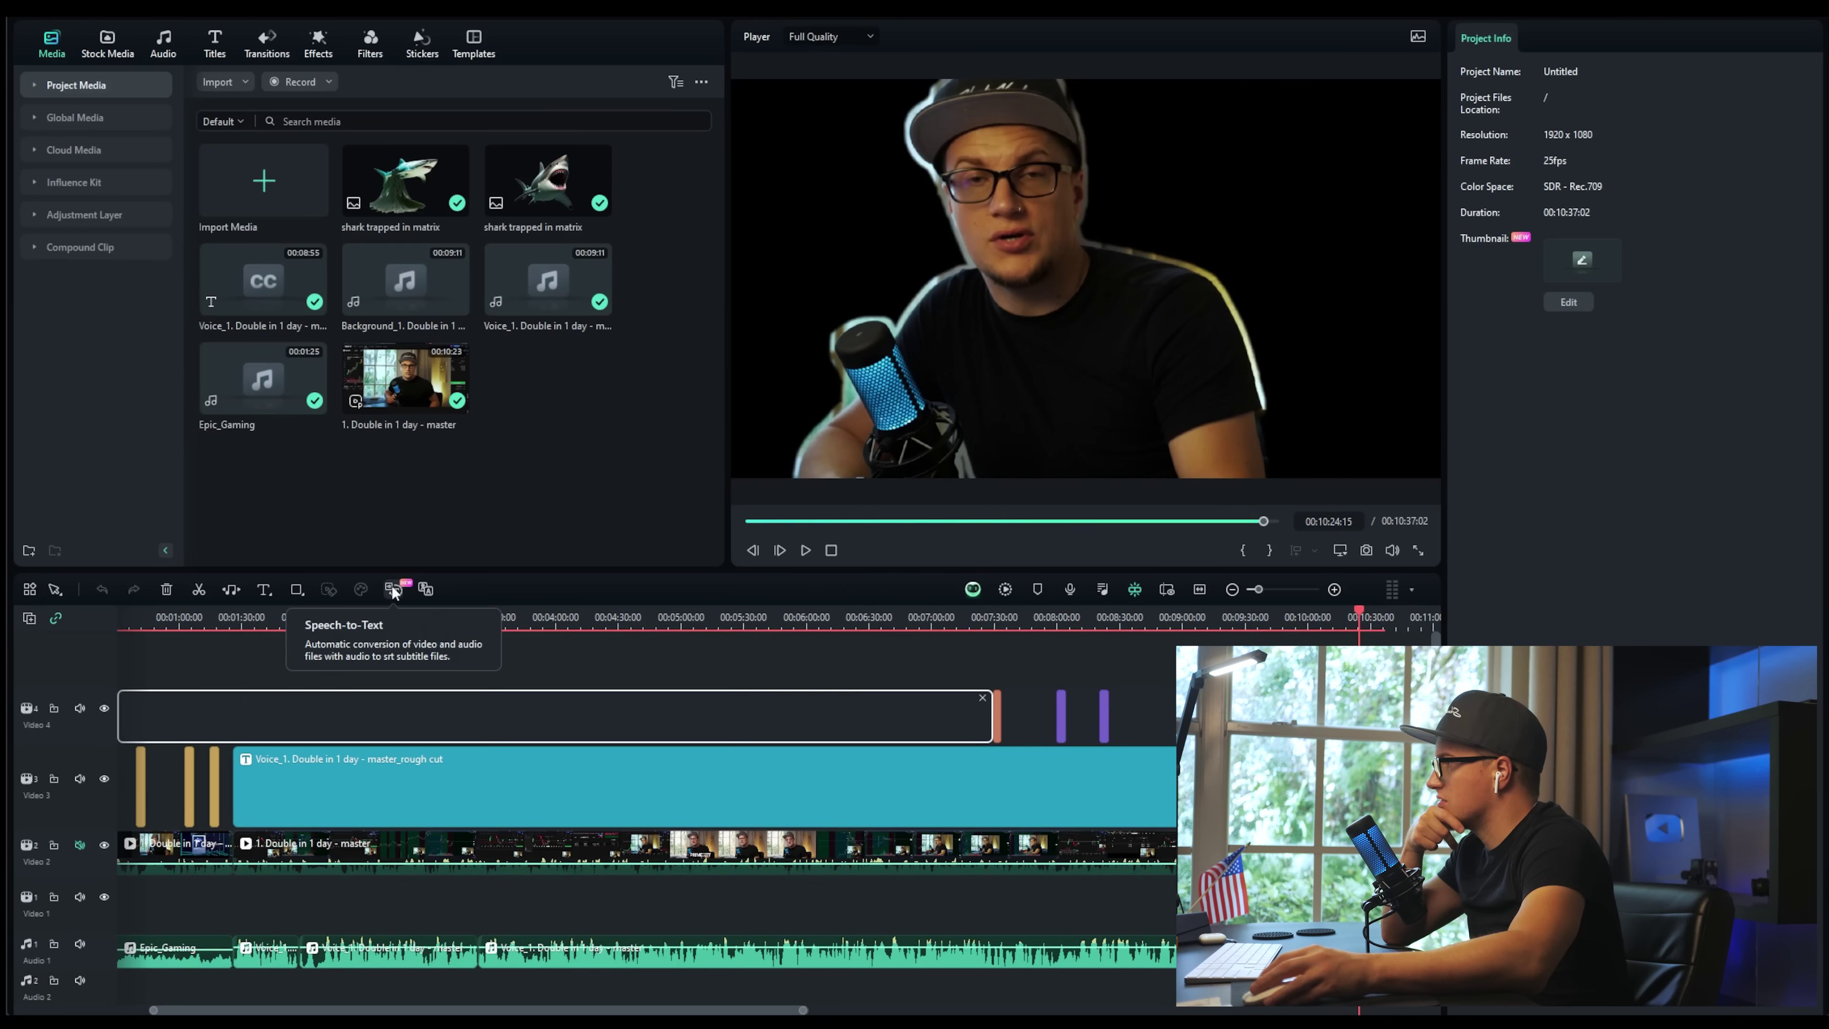
Translate the video's voice and text into Russian and move the playhead to 1:37
left_click(425, 588)
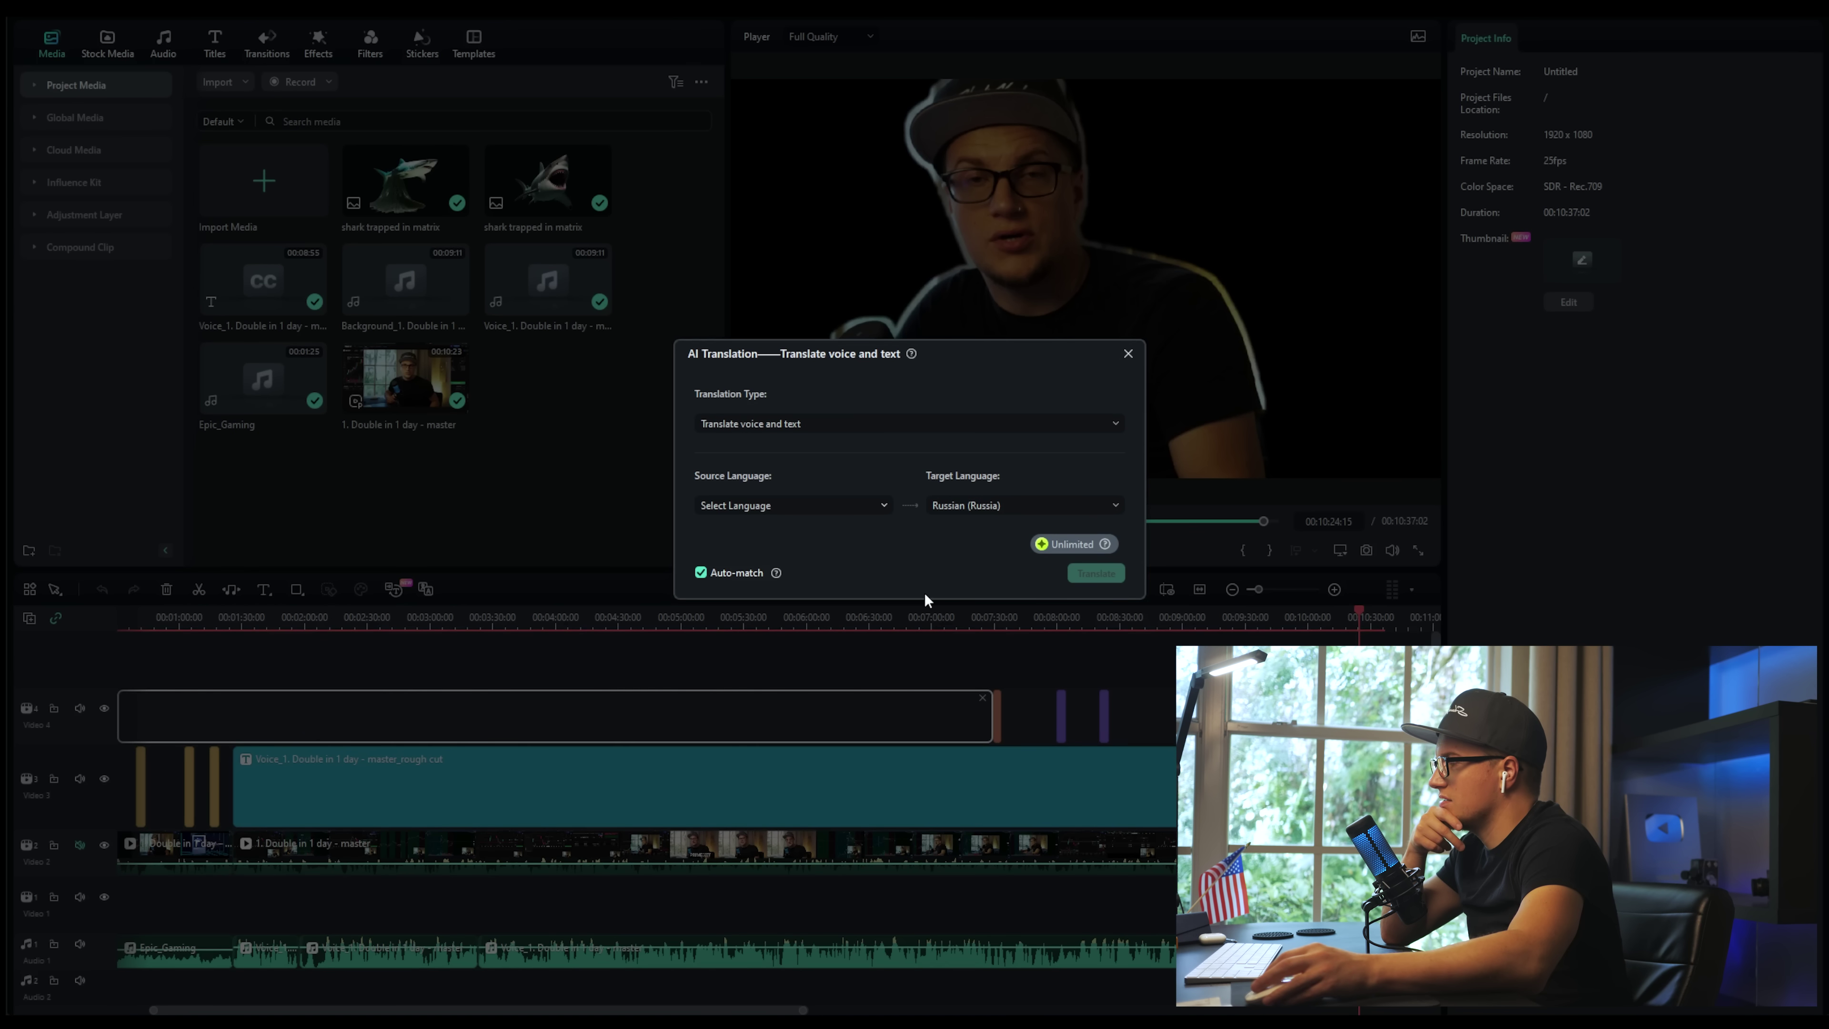
left_click(1096, 573)
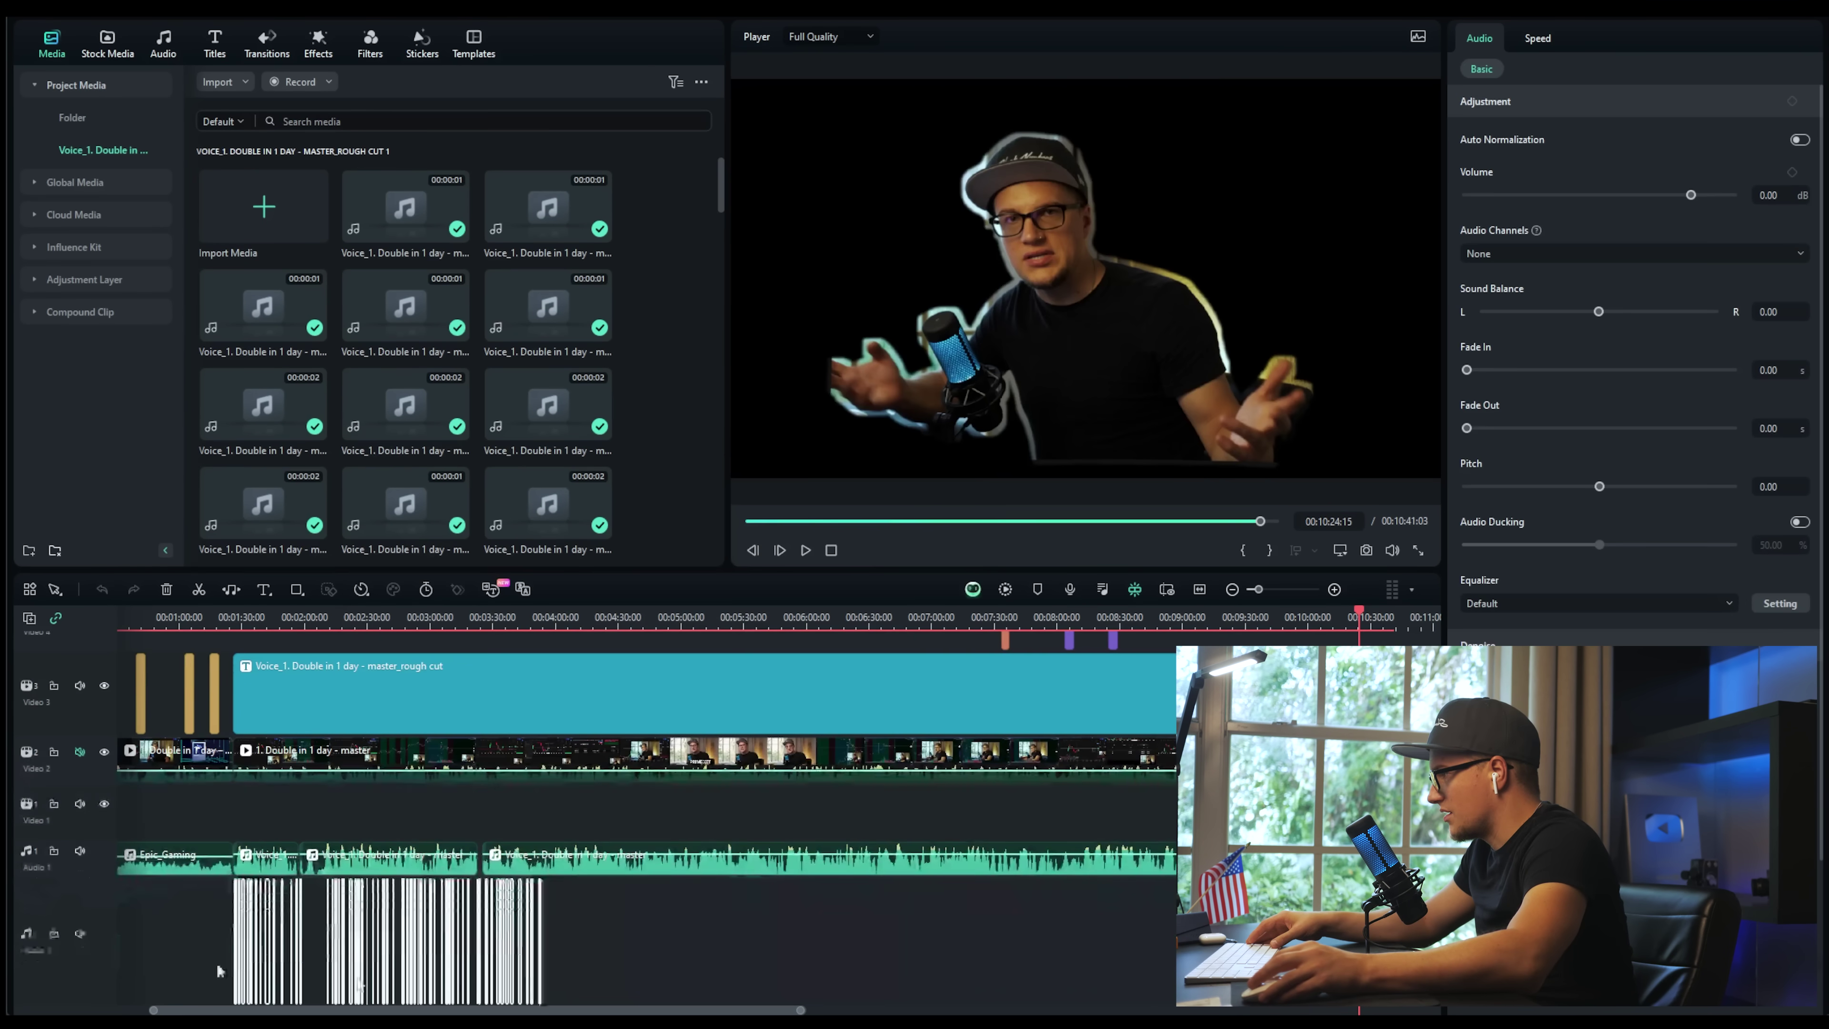
left_click(284, 800)
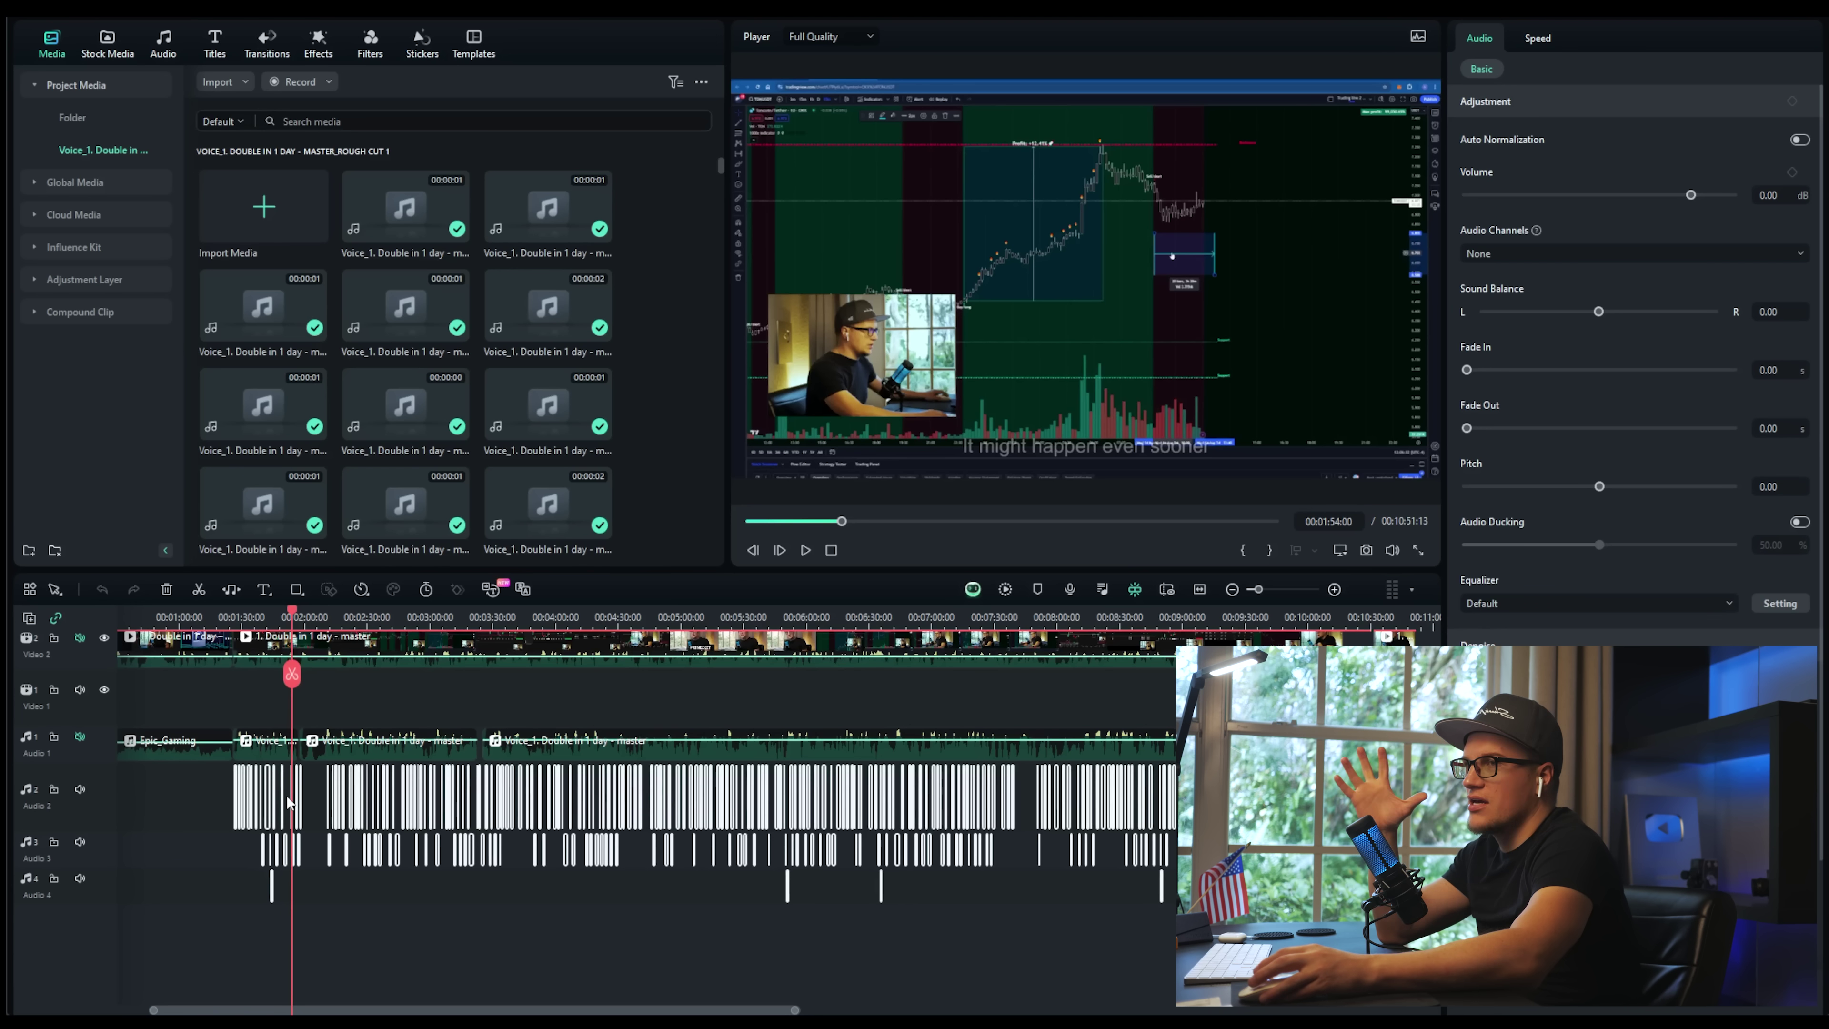
left_click(259, 618)
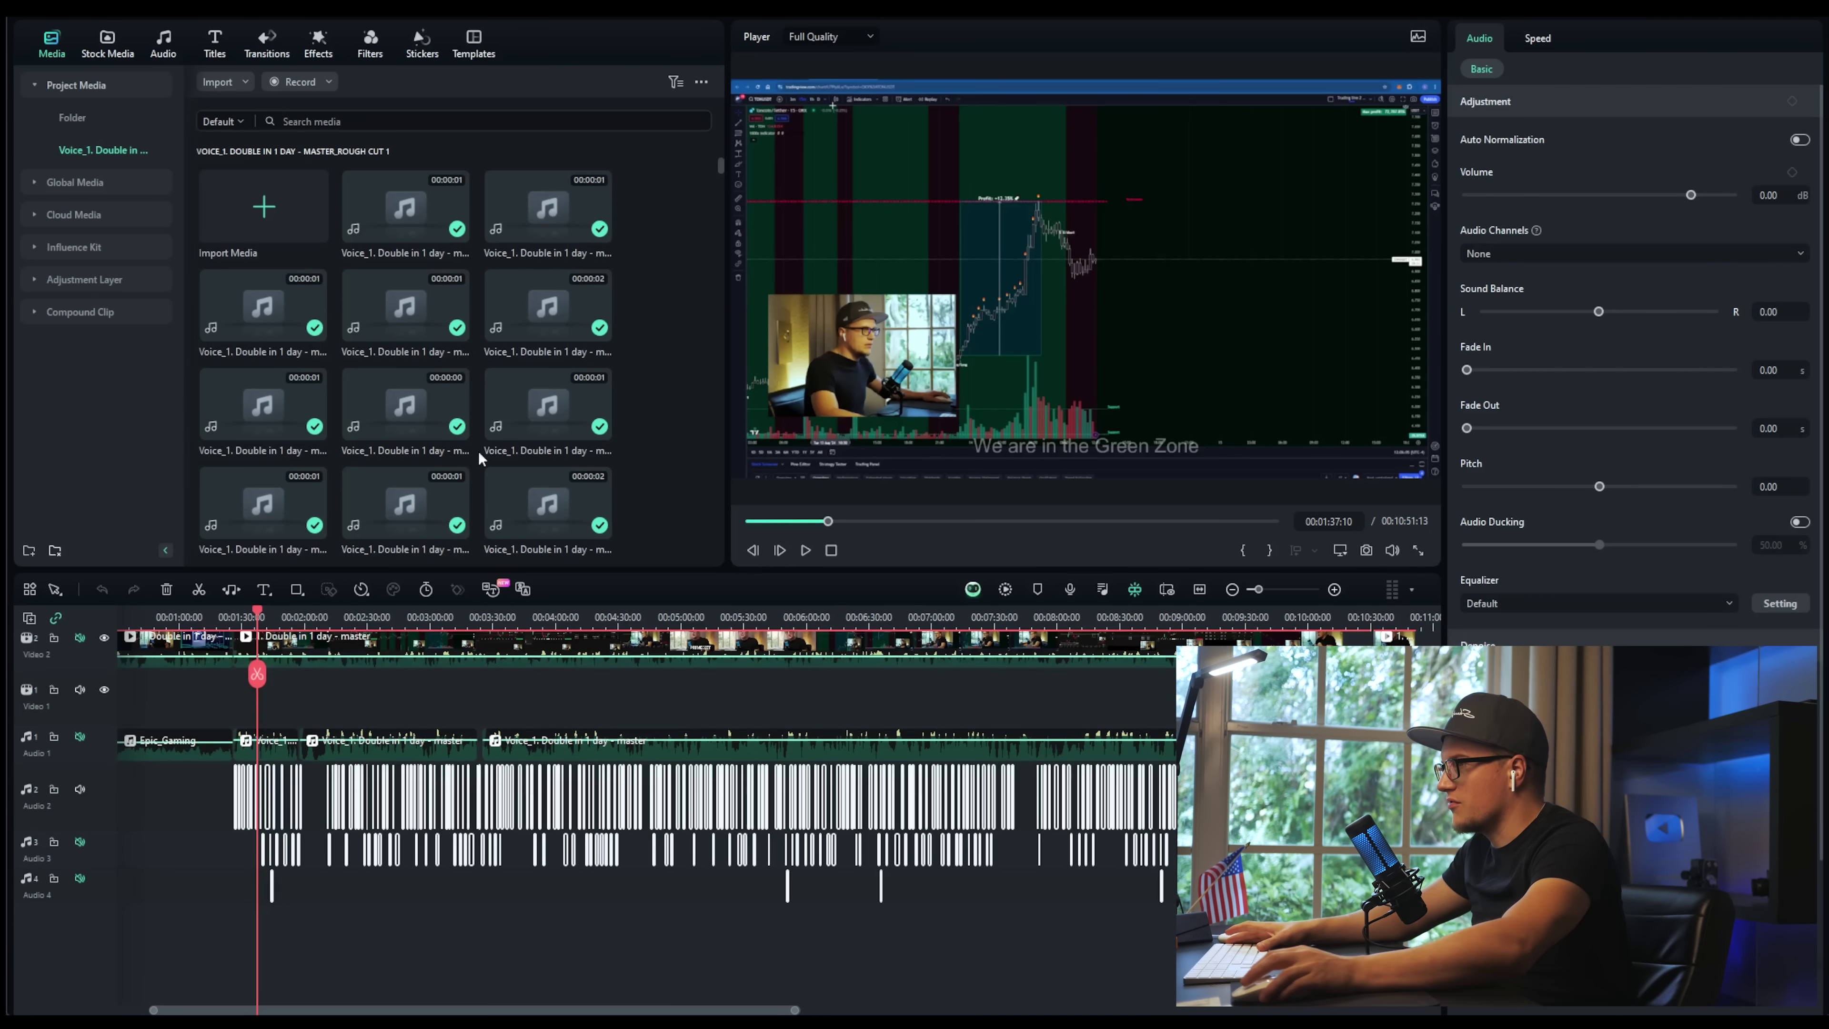
Play the translated video from 1:37 to check the Russian captions
scroll(383, 724, "up", 5)
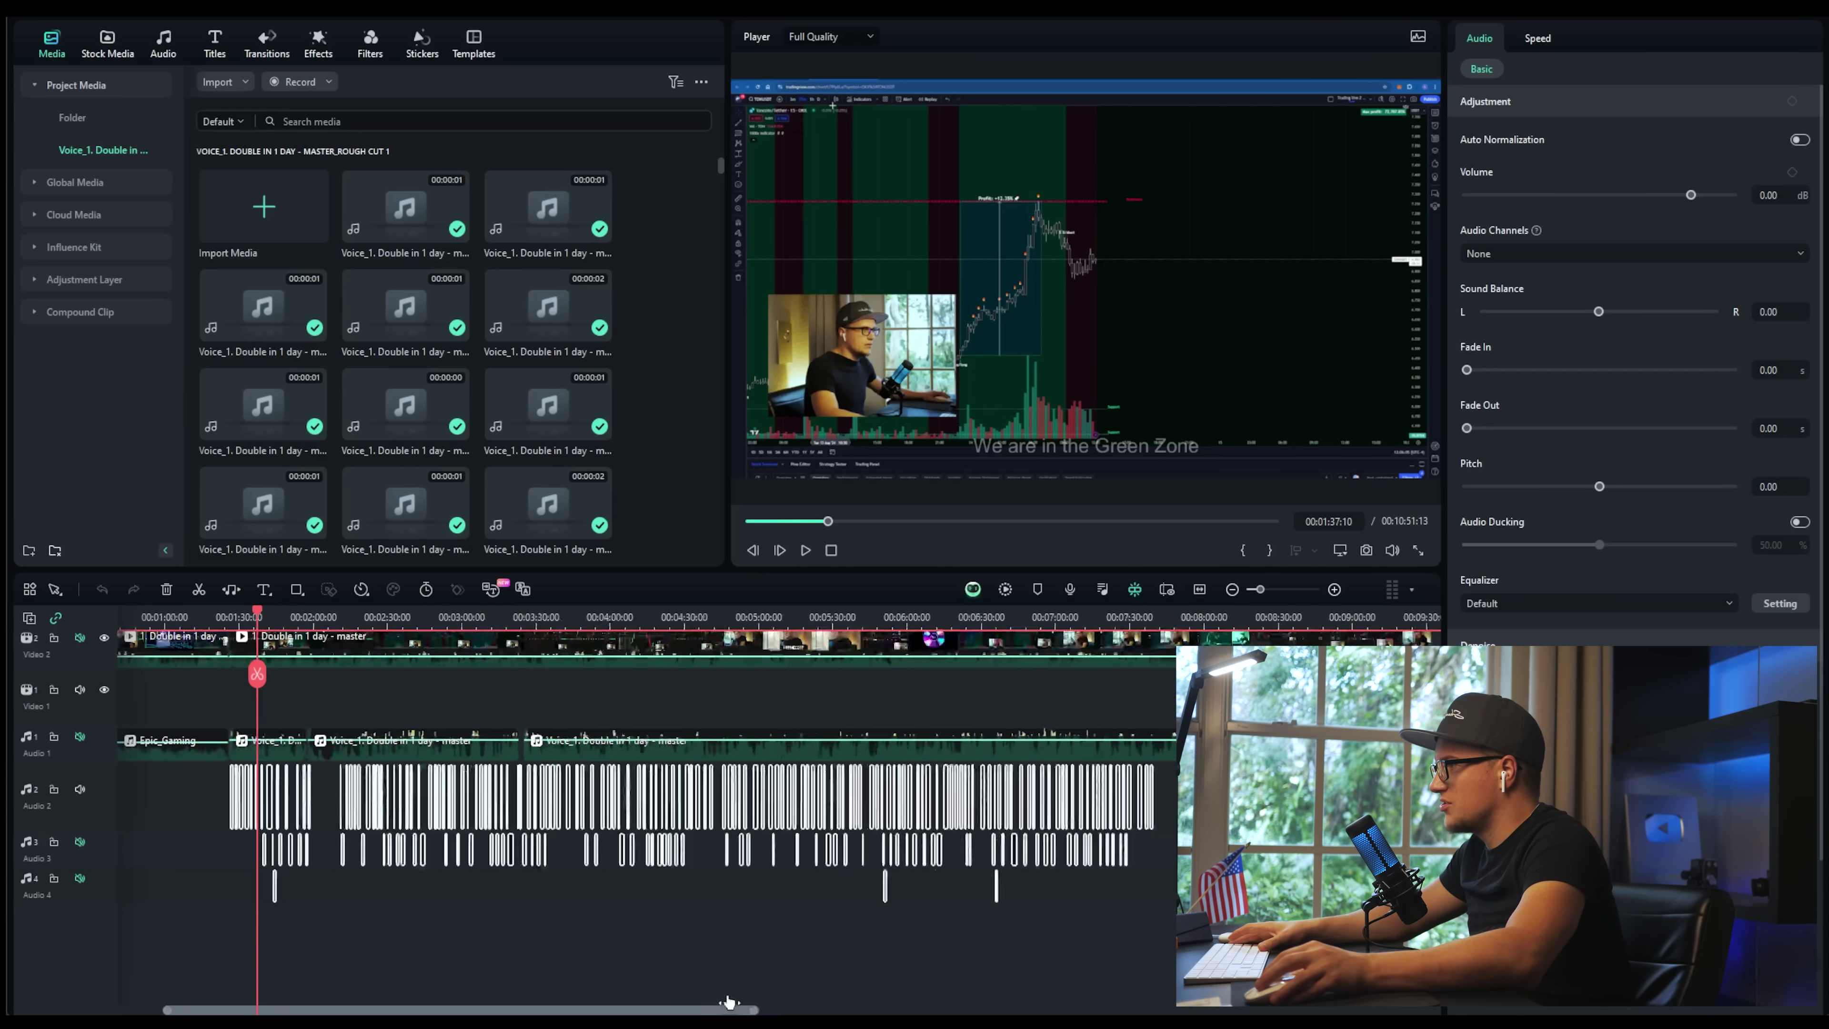
key("space")
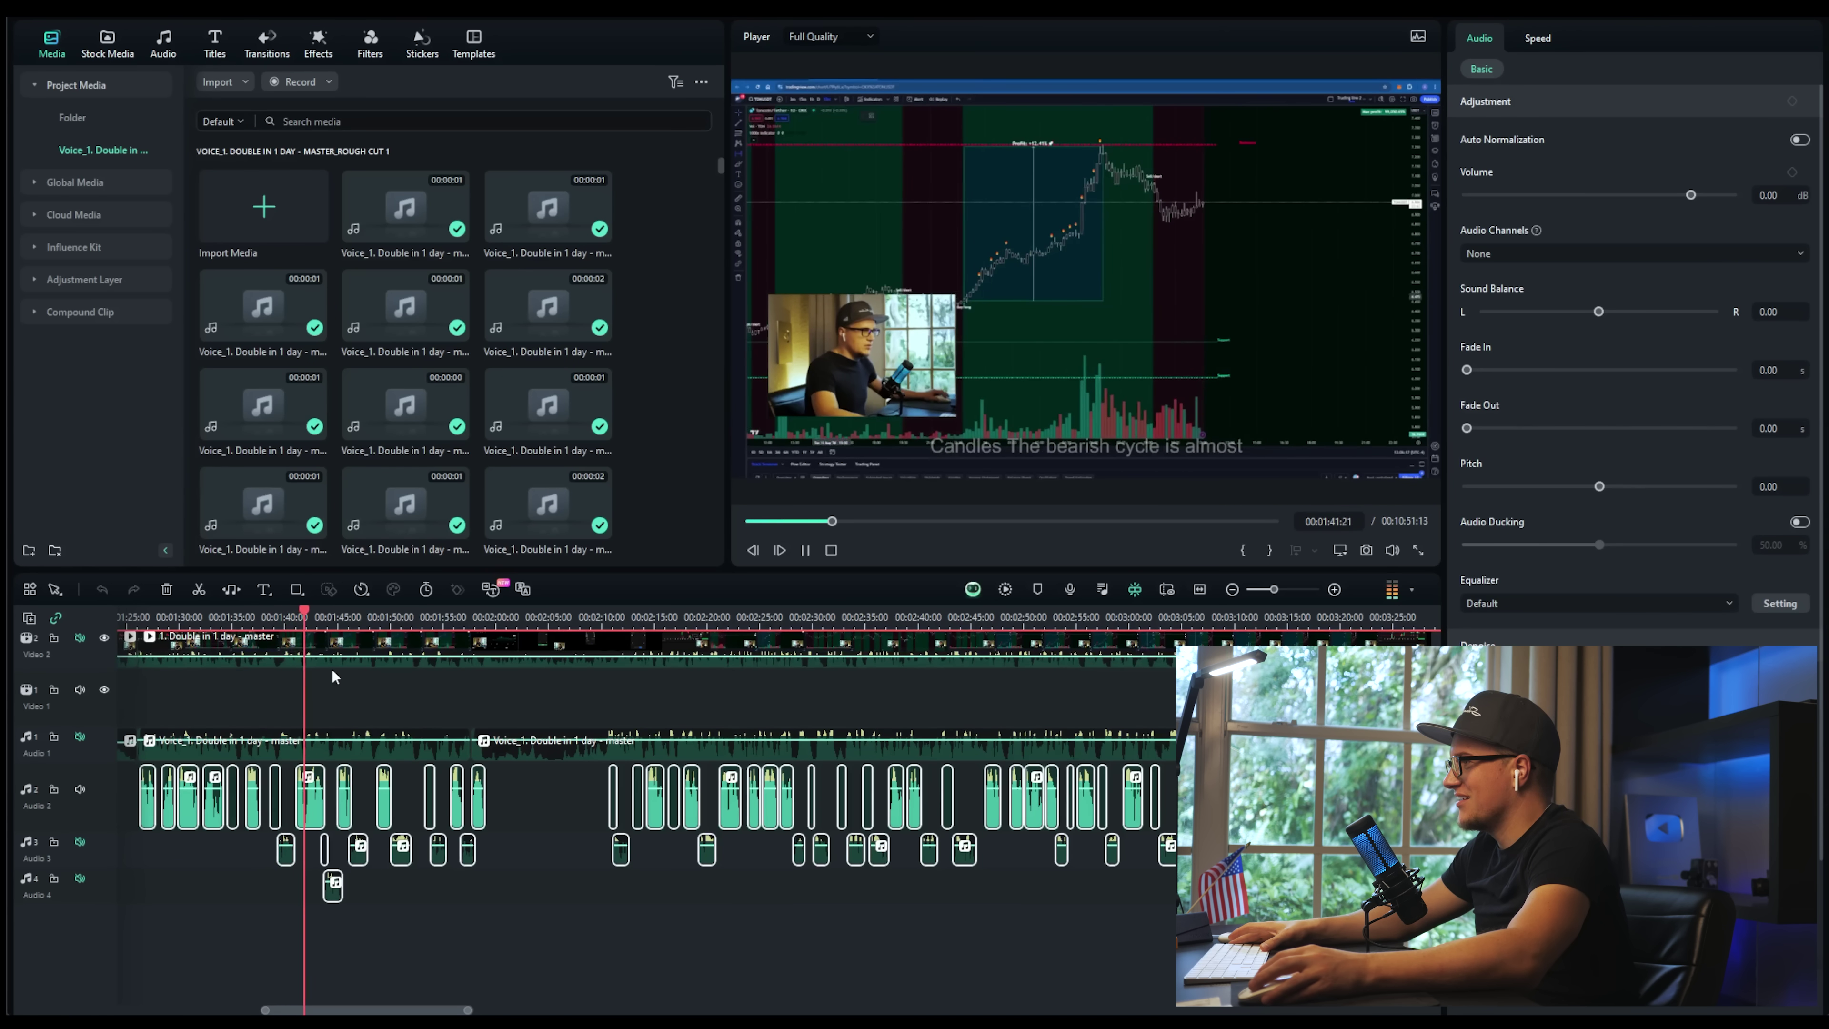
left_click(398, 673)
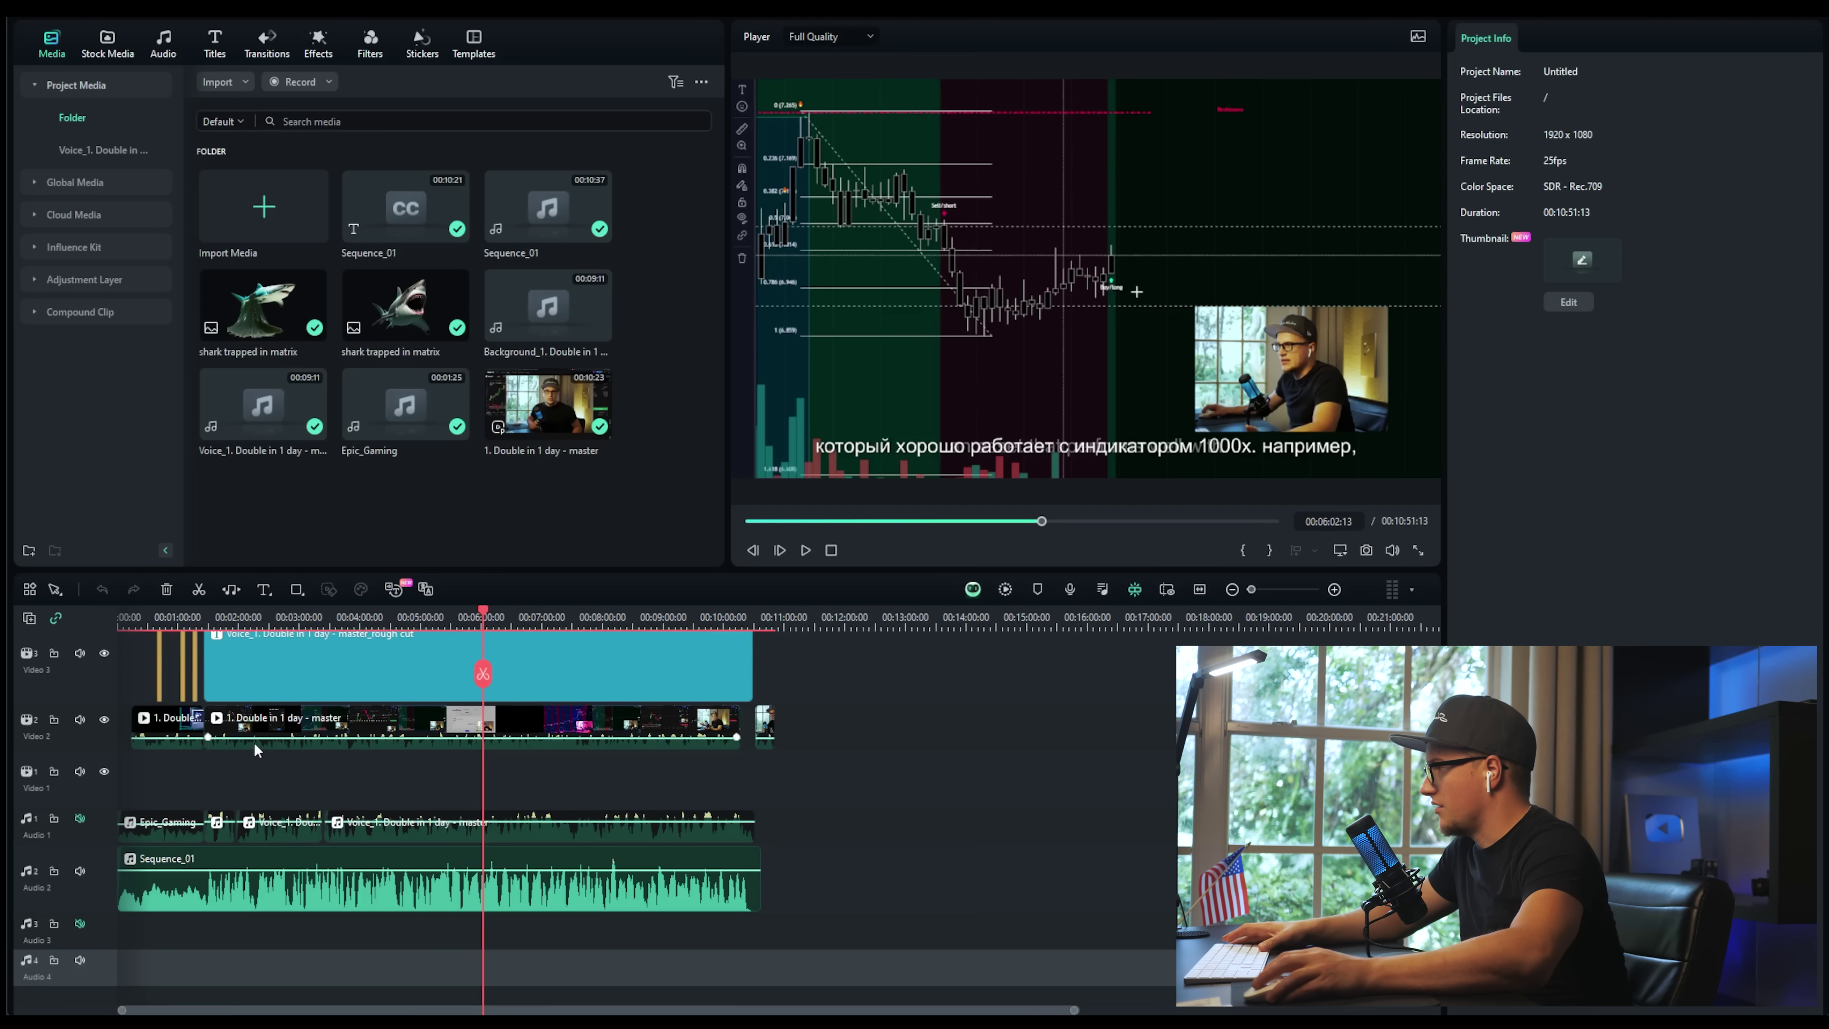
left_click(283, 619)
key("space")
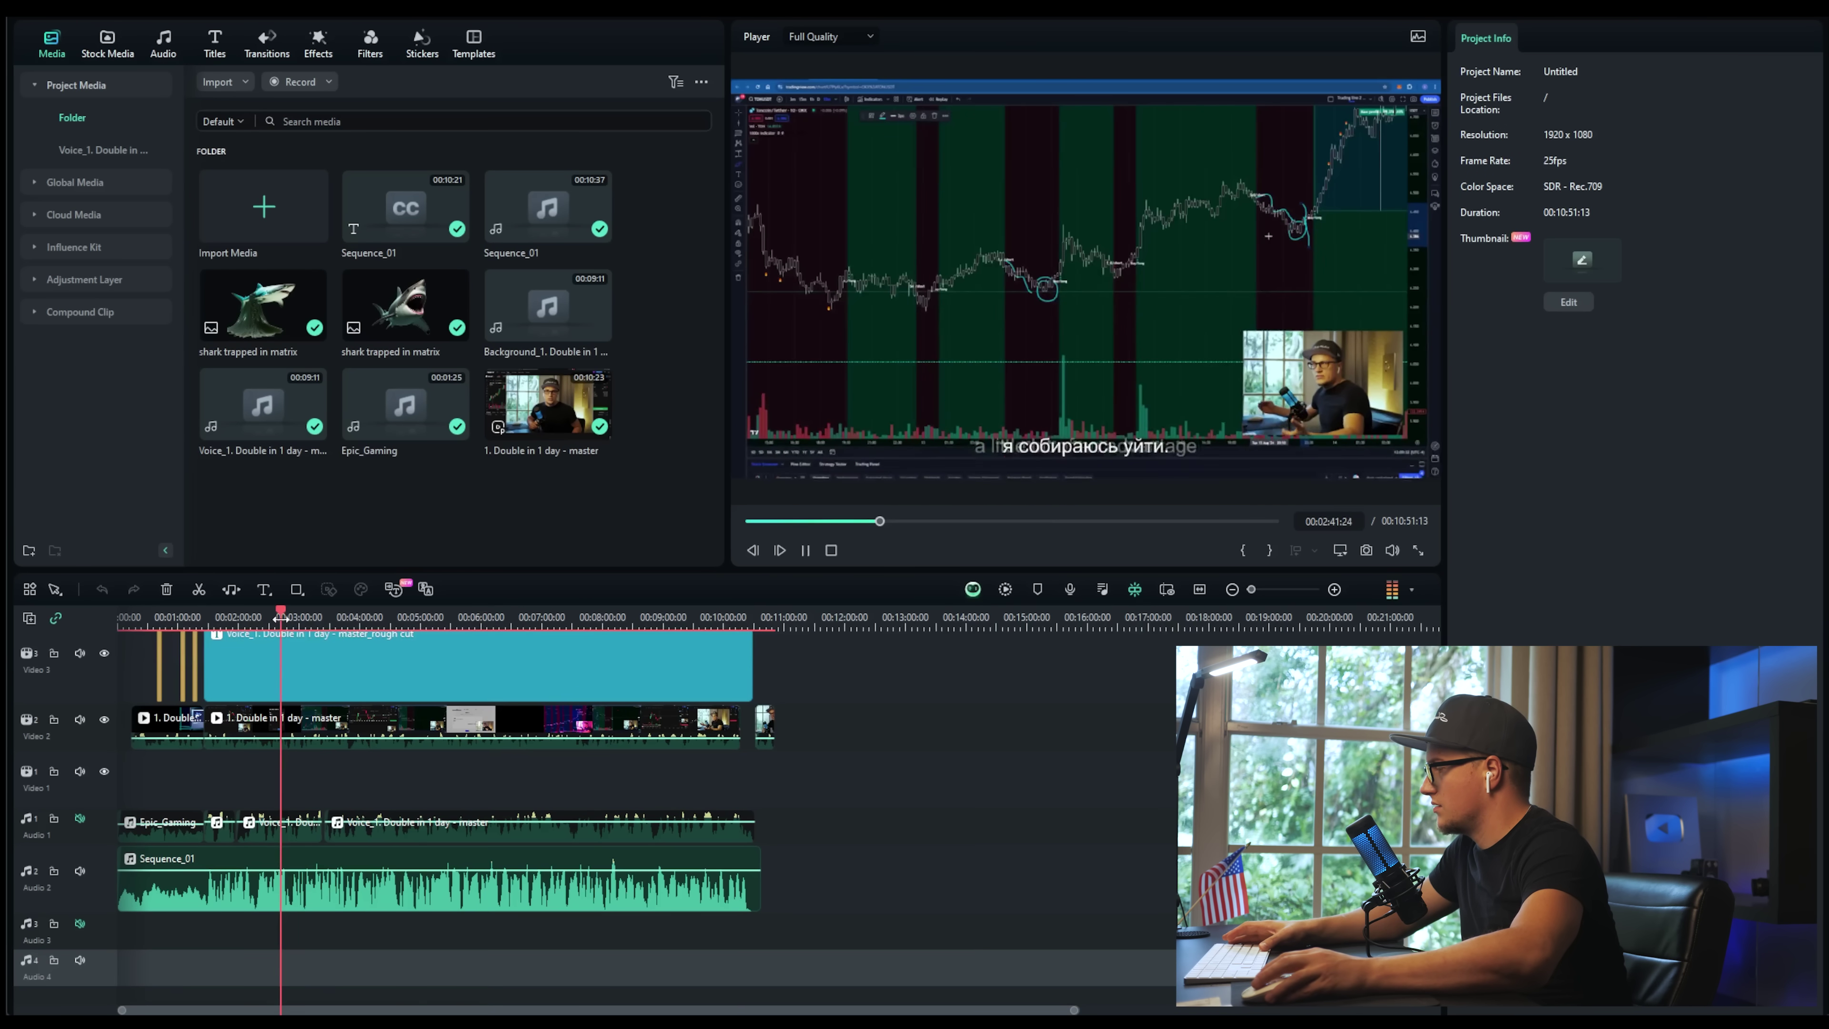
key("space")
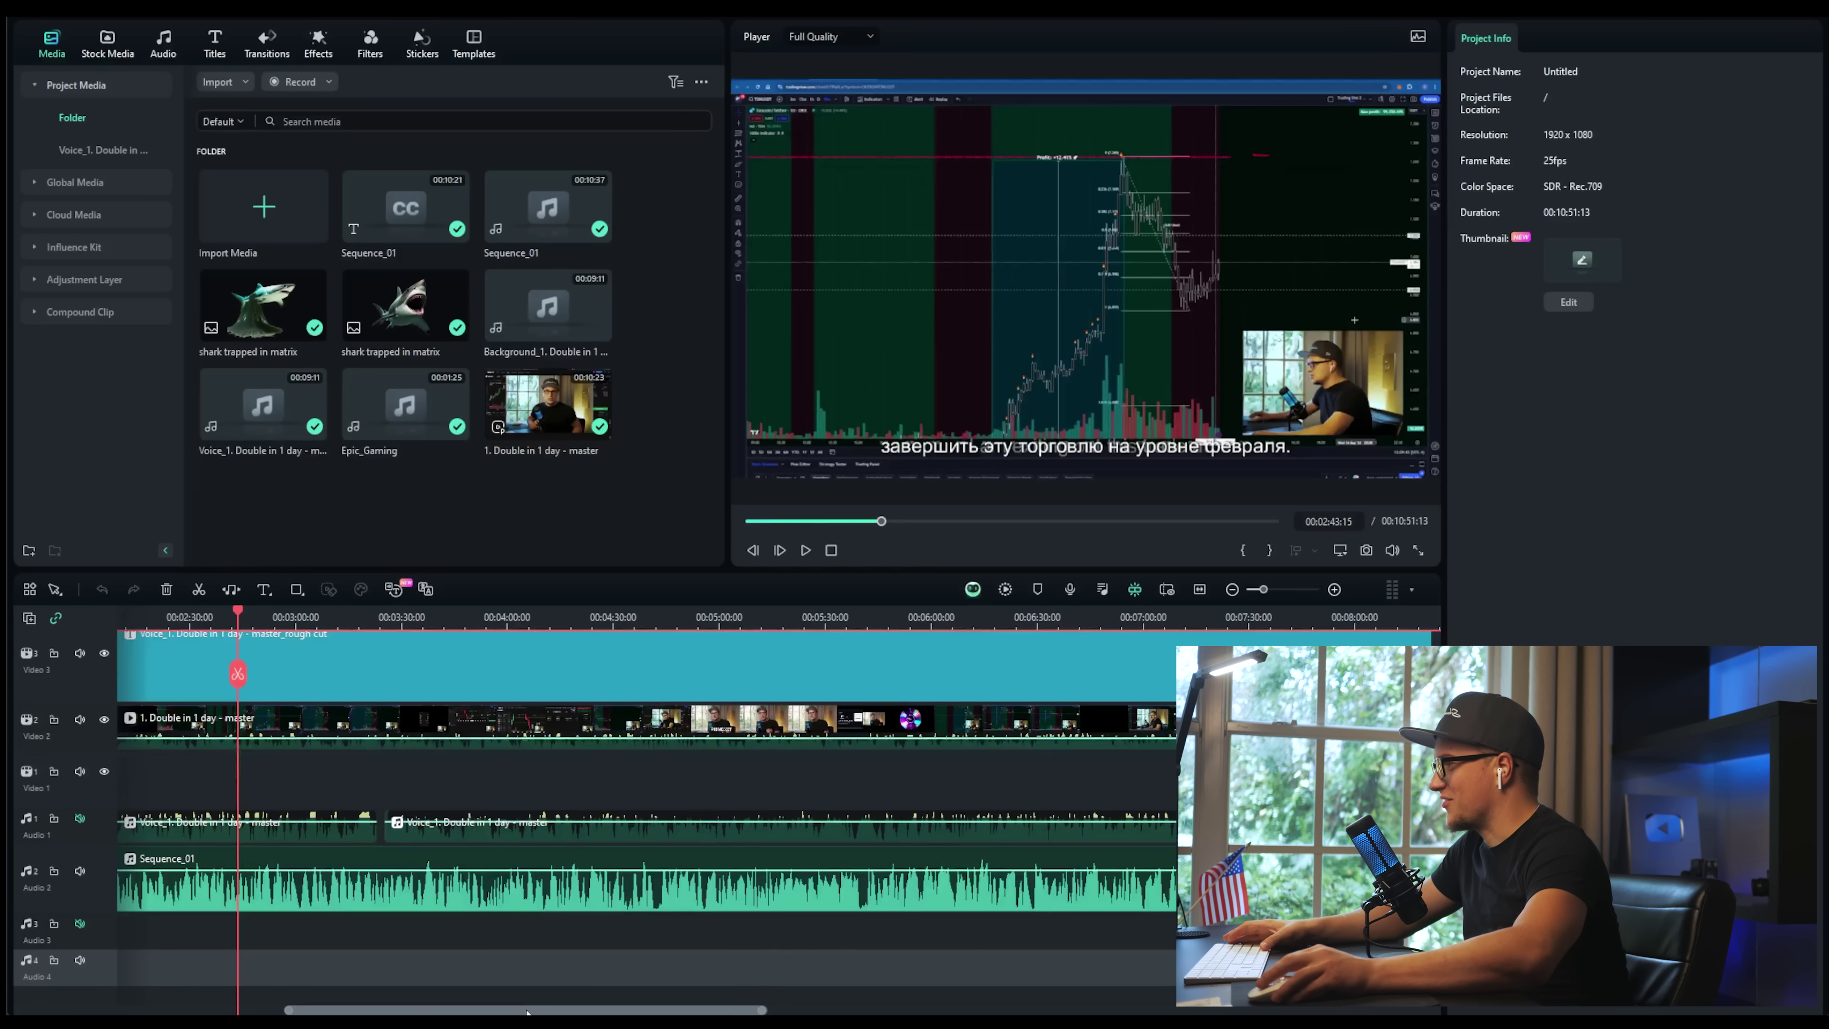
left_click_drag(1036, 1009, 663, 1012)
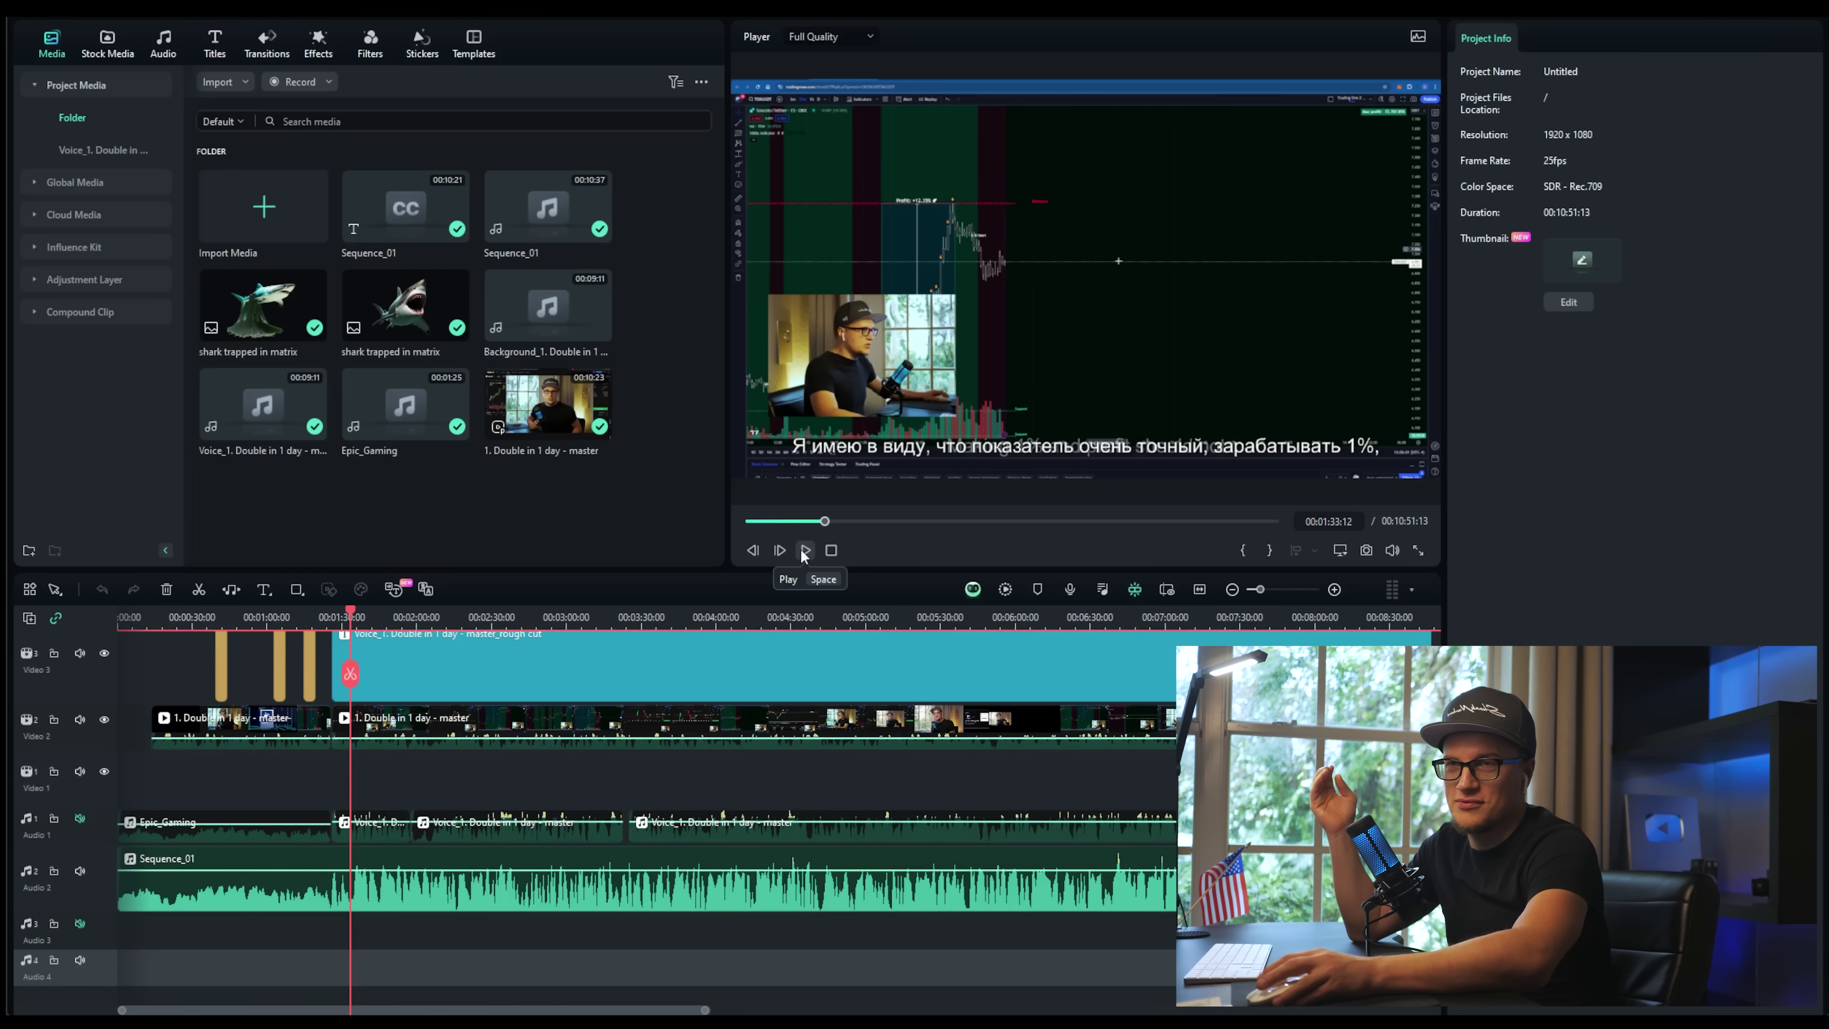
left_click(805, 551)
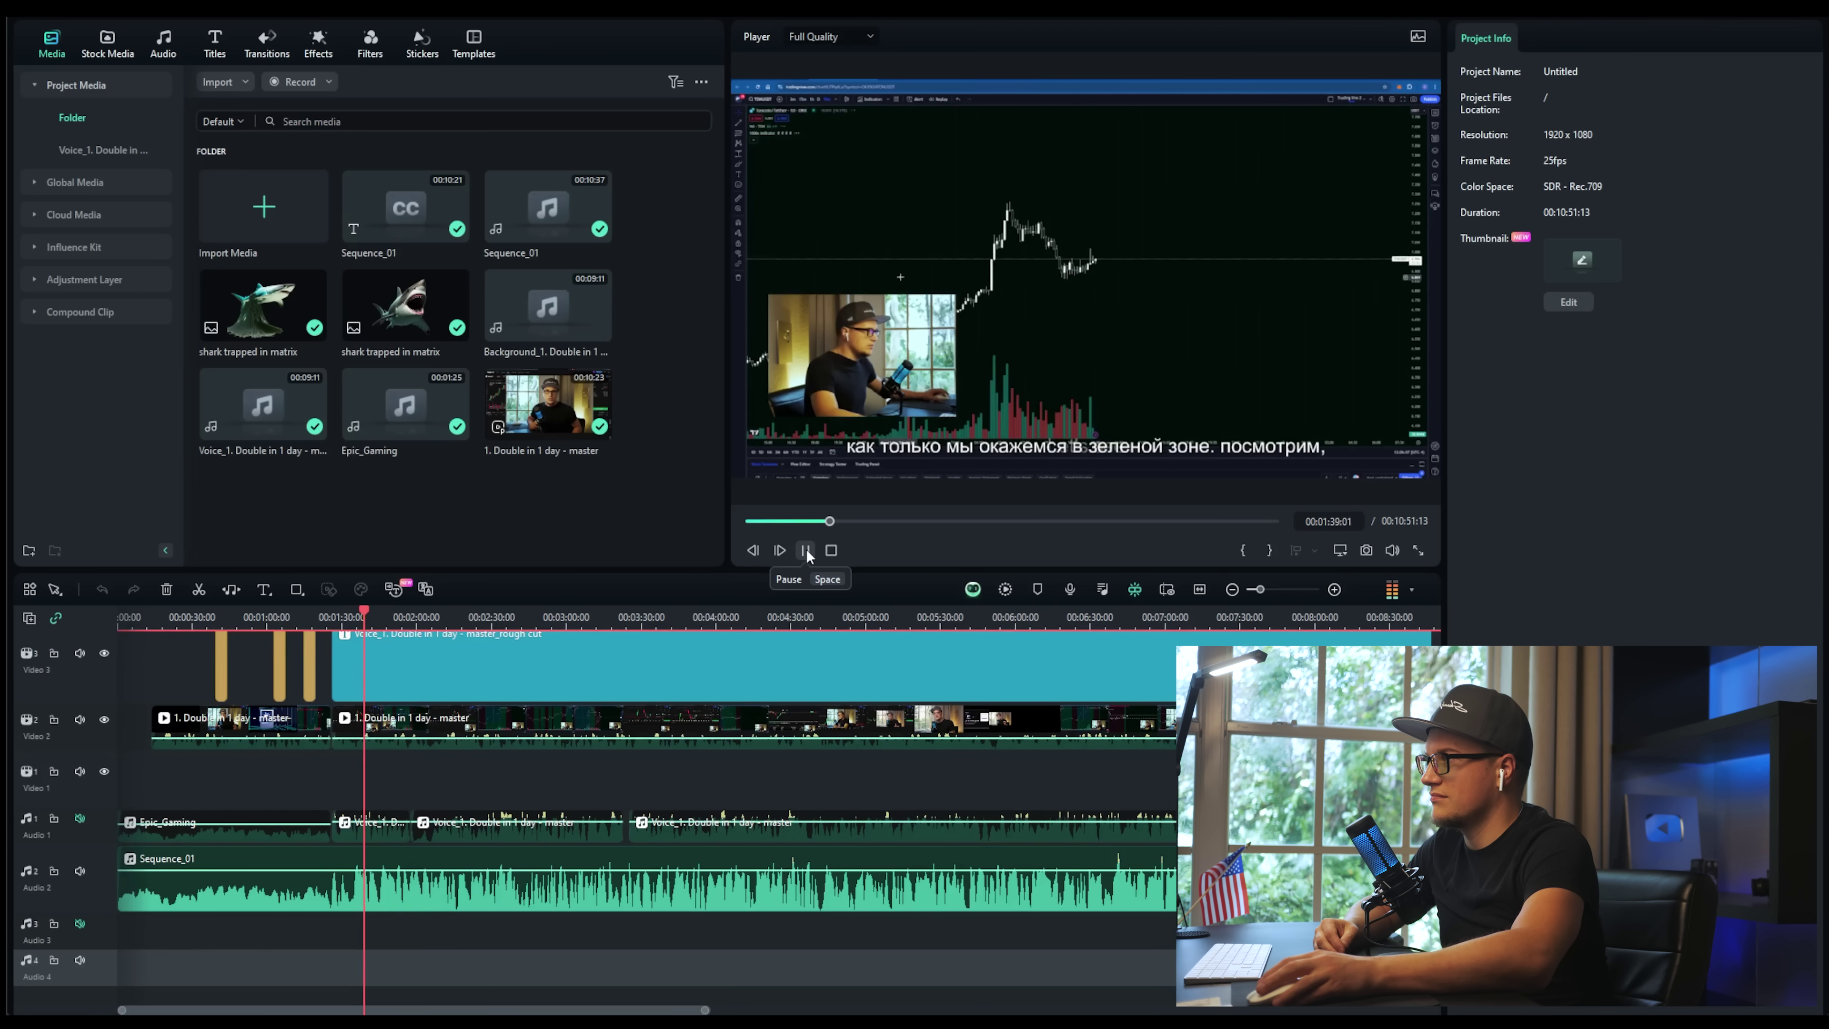
left_click(806, 550)
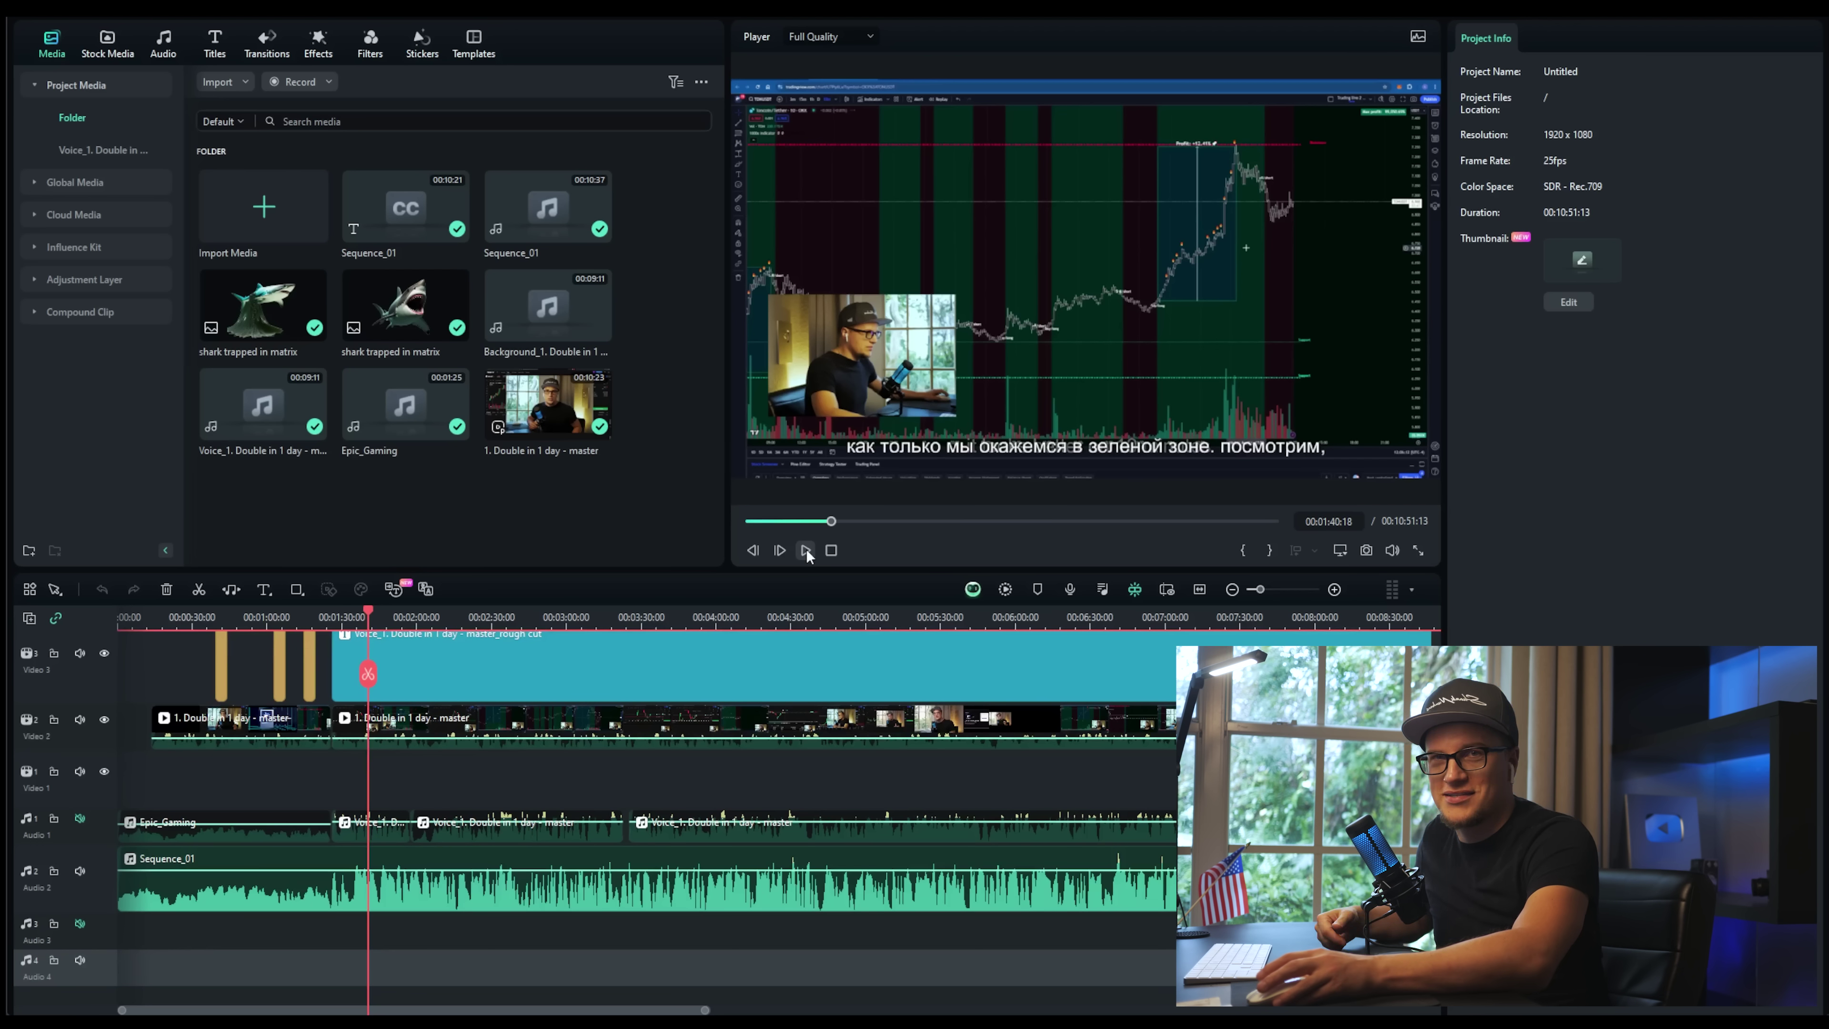
left_click(805, 550)
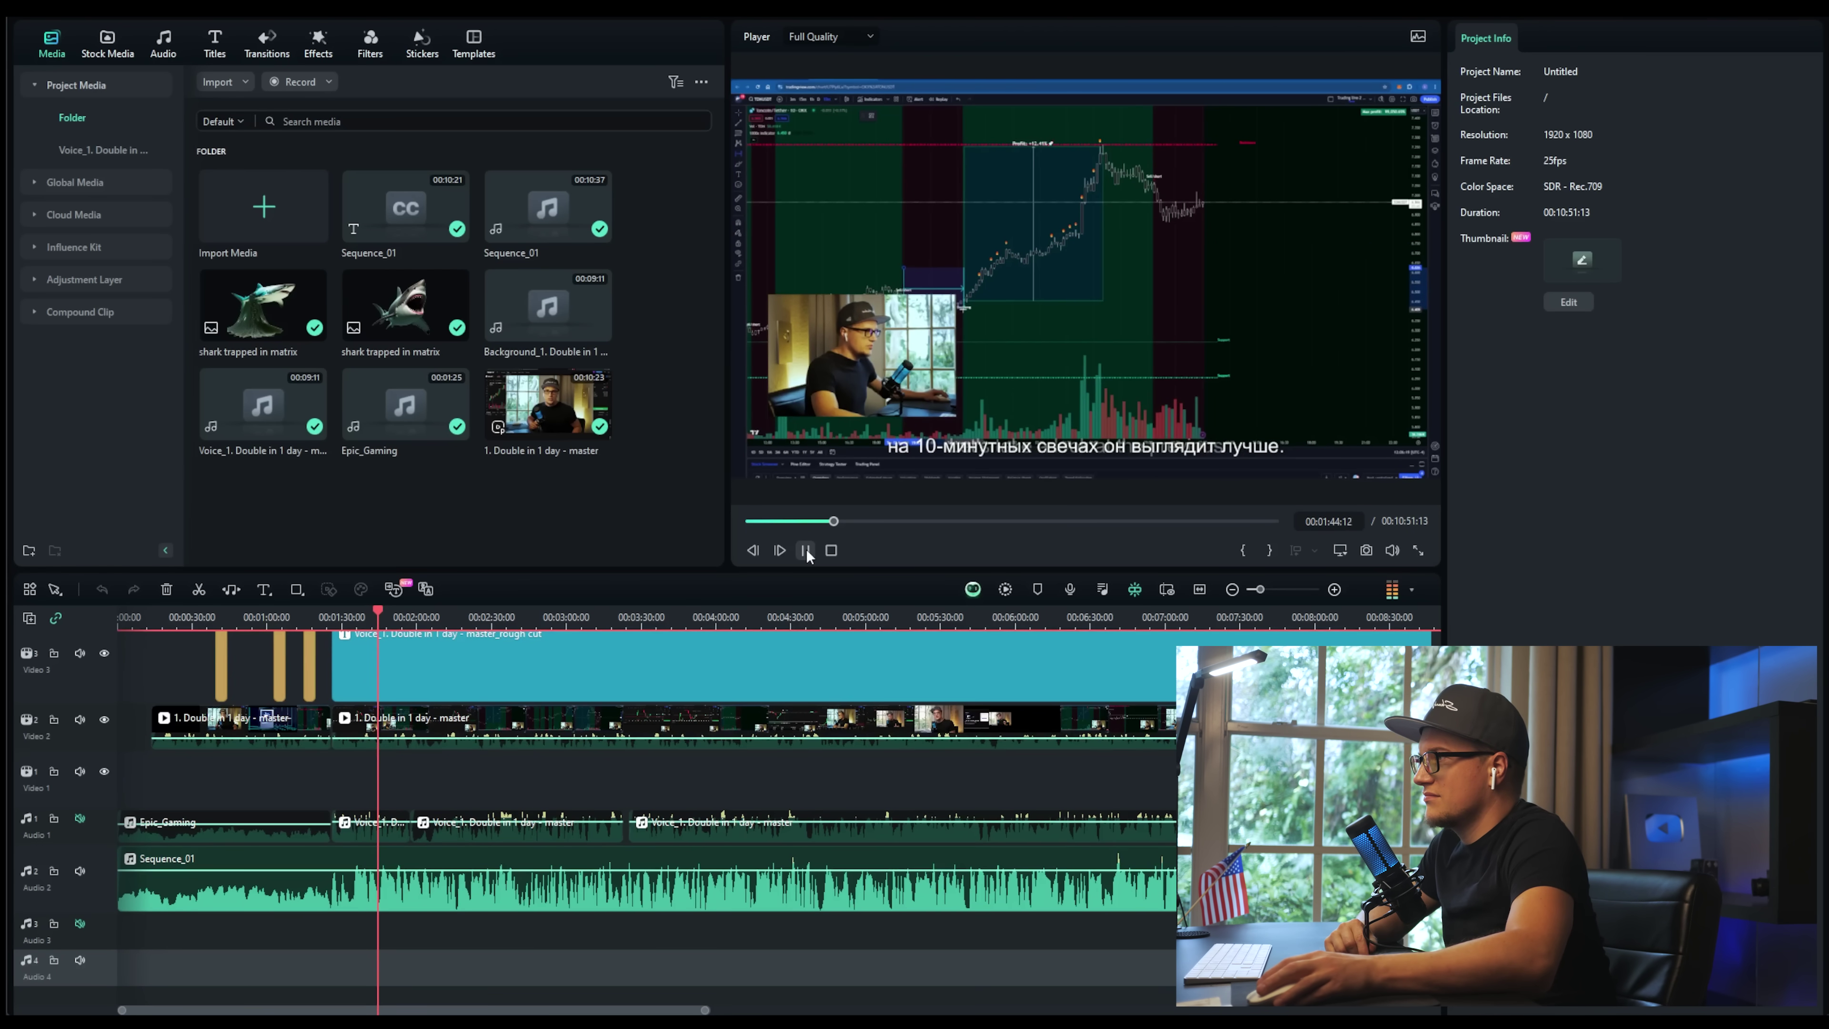
left_click(806, 551)
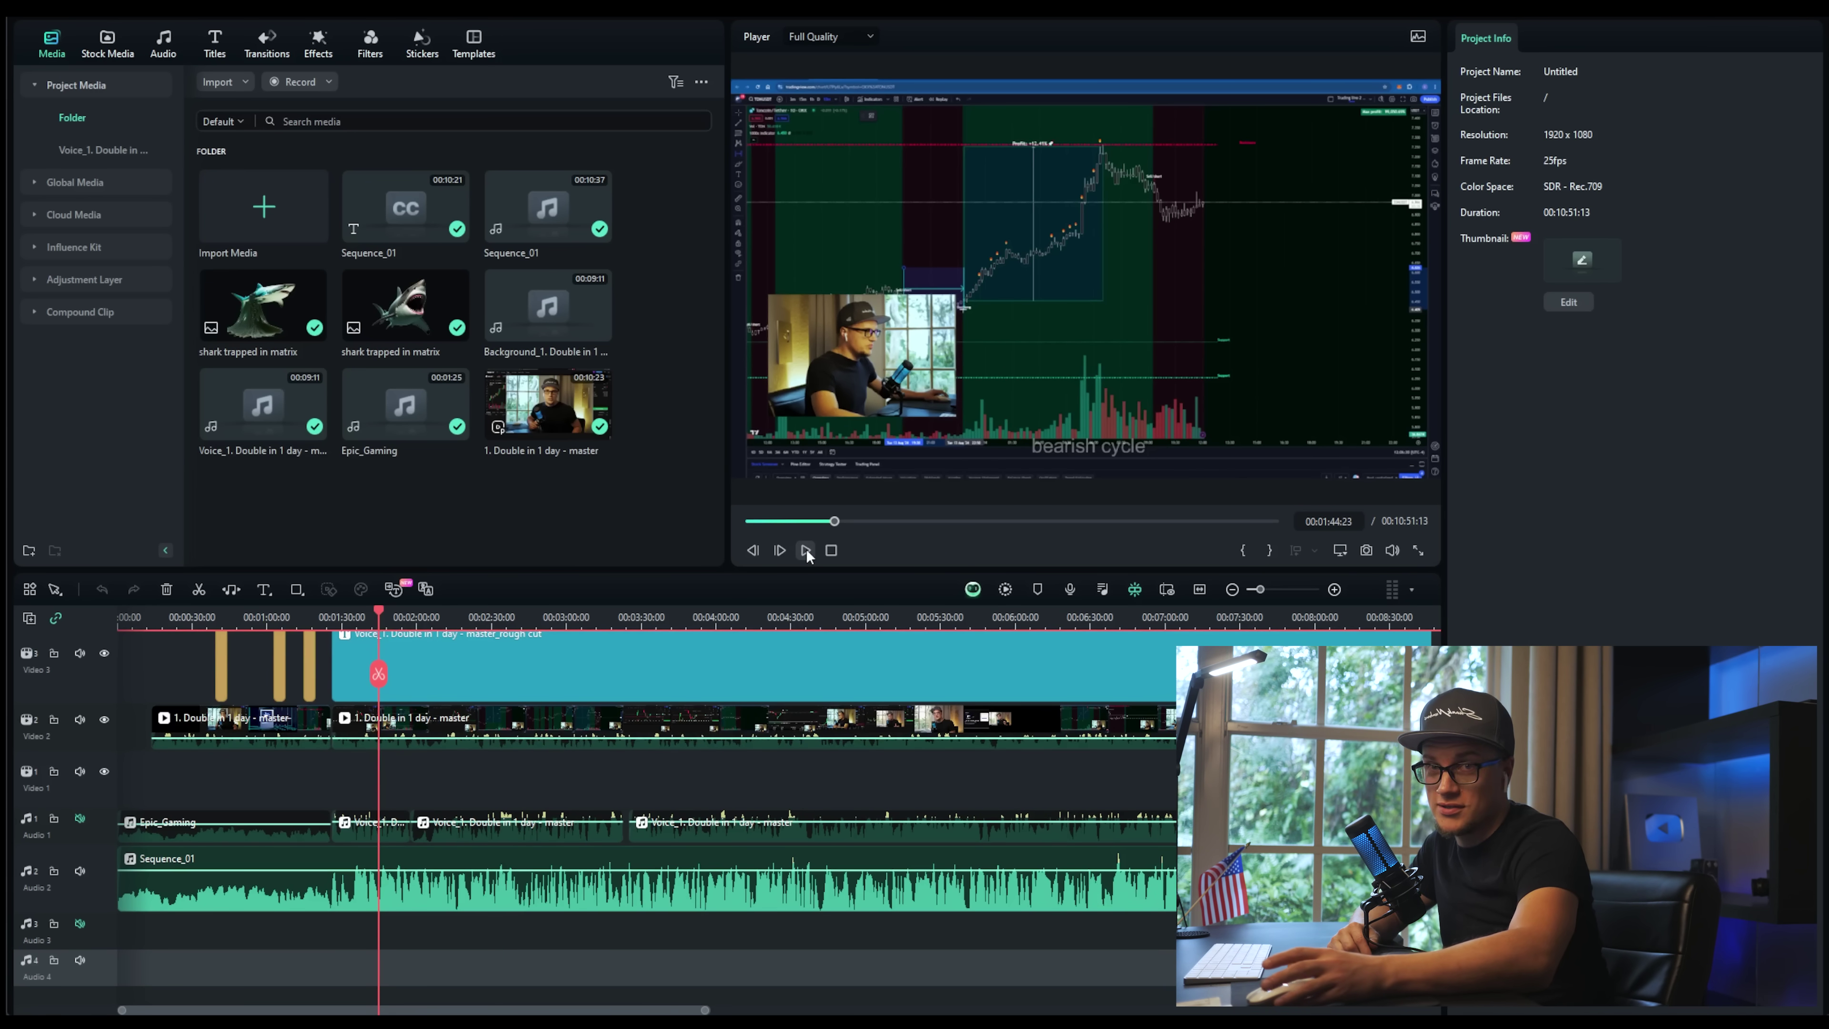
left_click(757, 618)
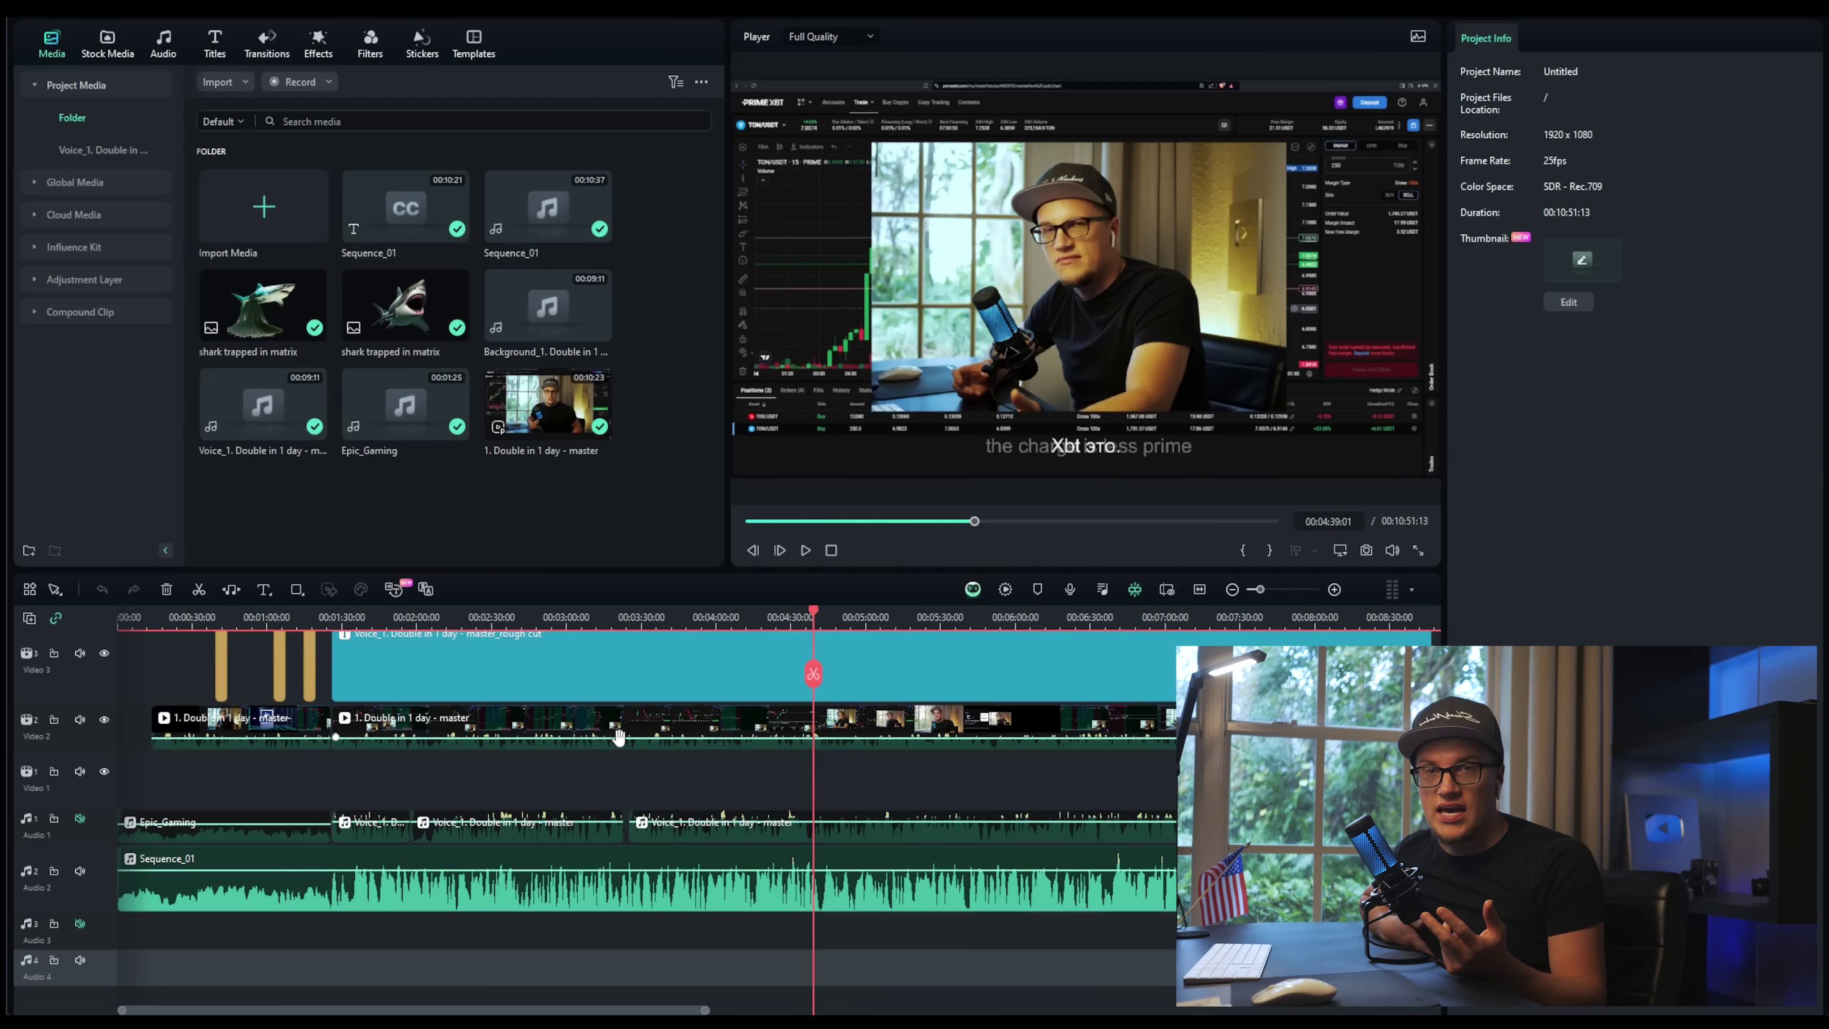
Bring up the Transitions library with its Popular set, including Dissolve 03 and Fade Dissolve
key("alt+4")
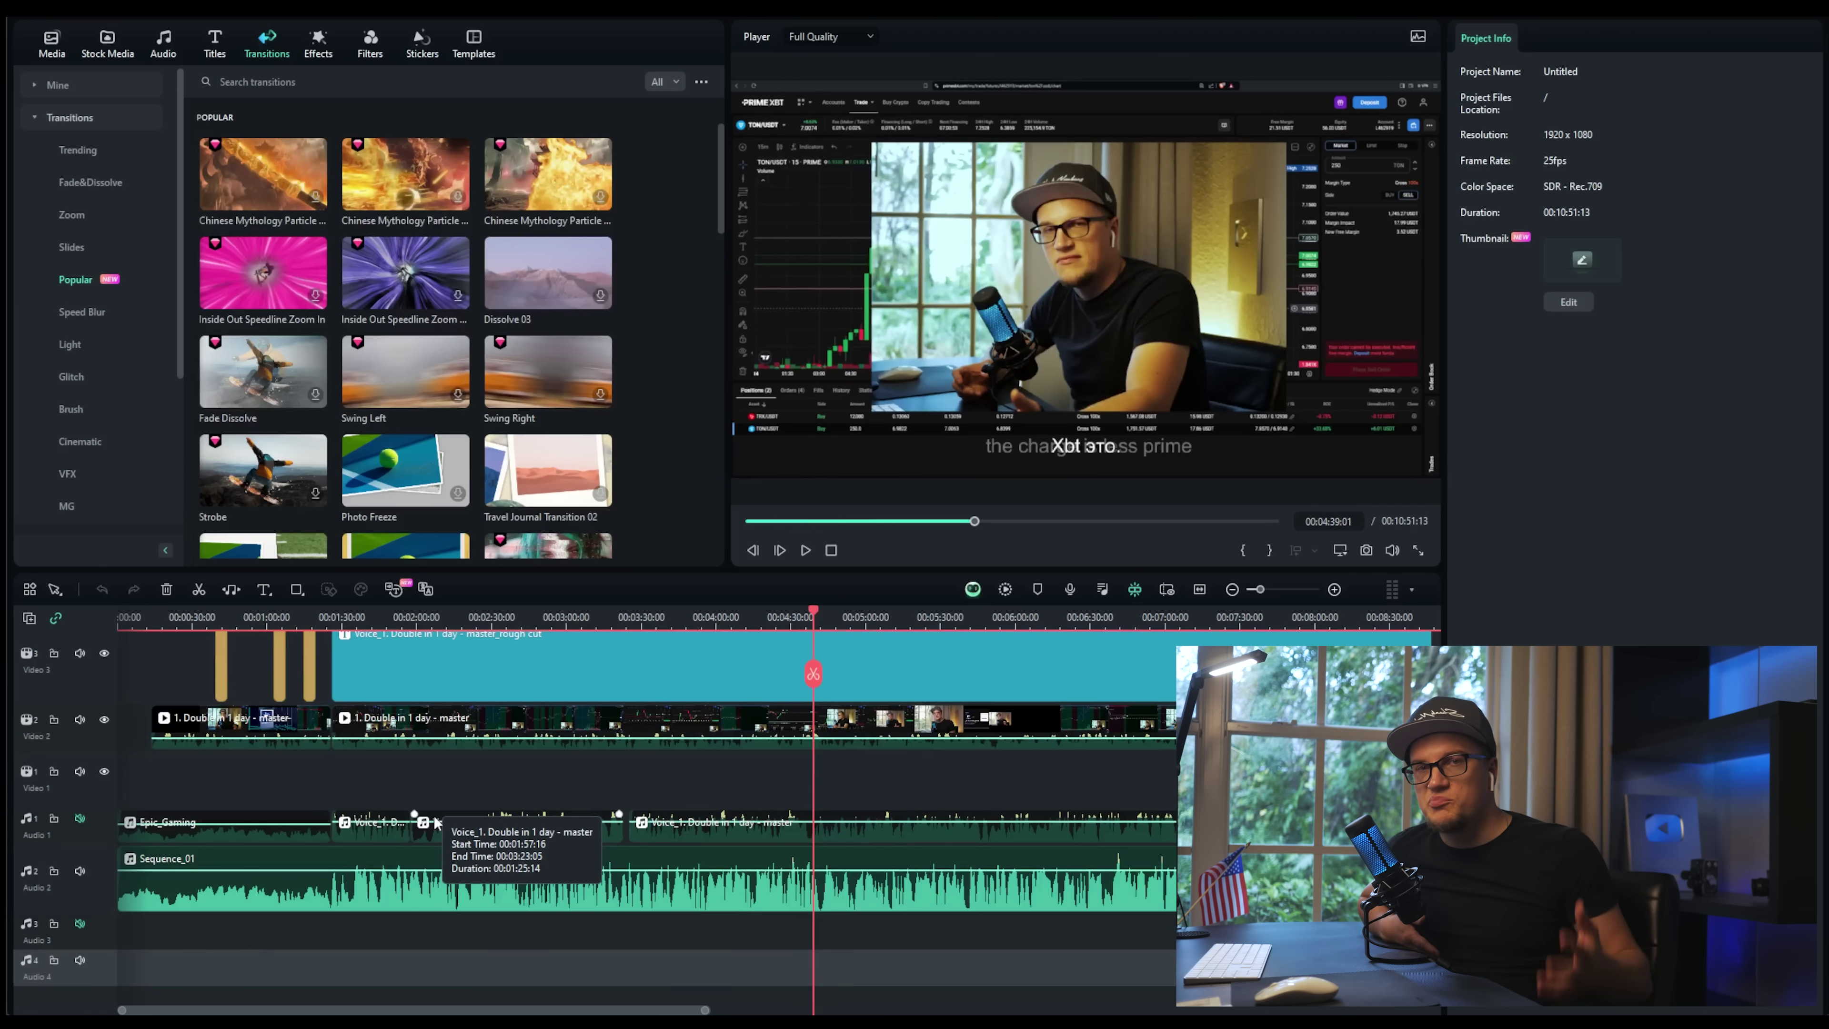